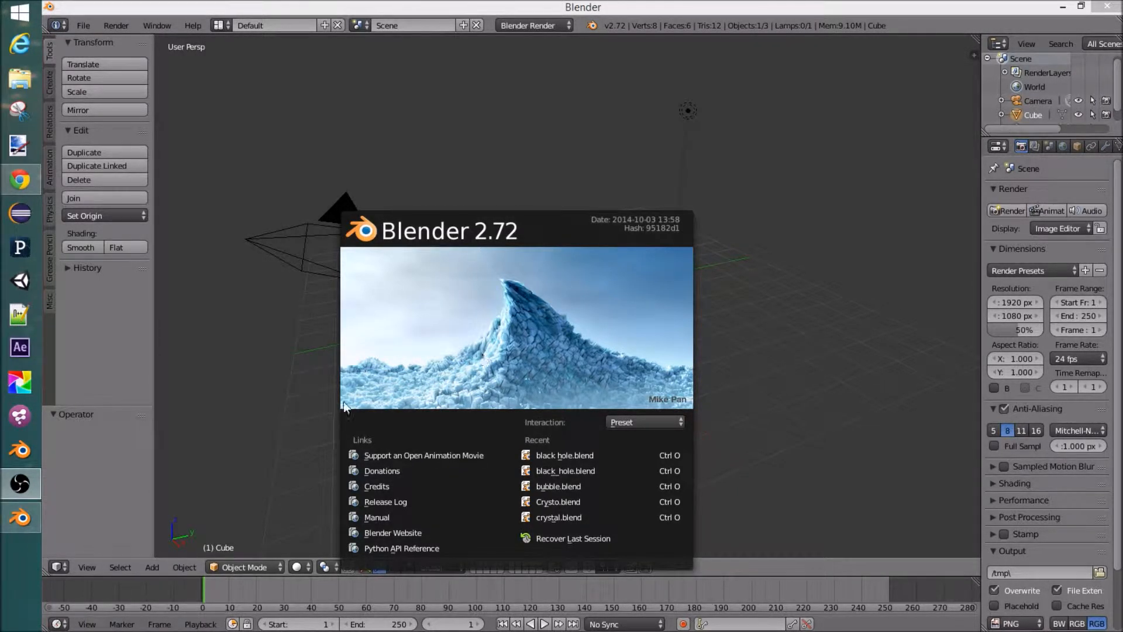
Step: Dismiss the splash screen and select the camera, the cube and the lamp in turn
left_click(754, 189)
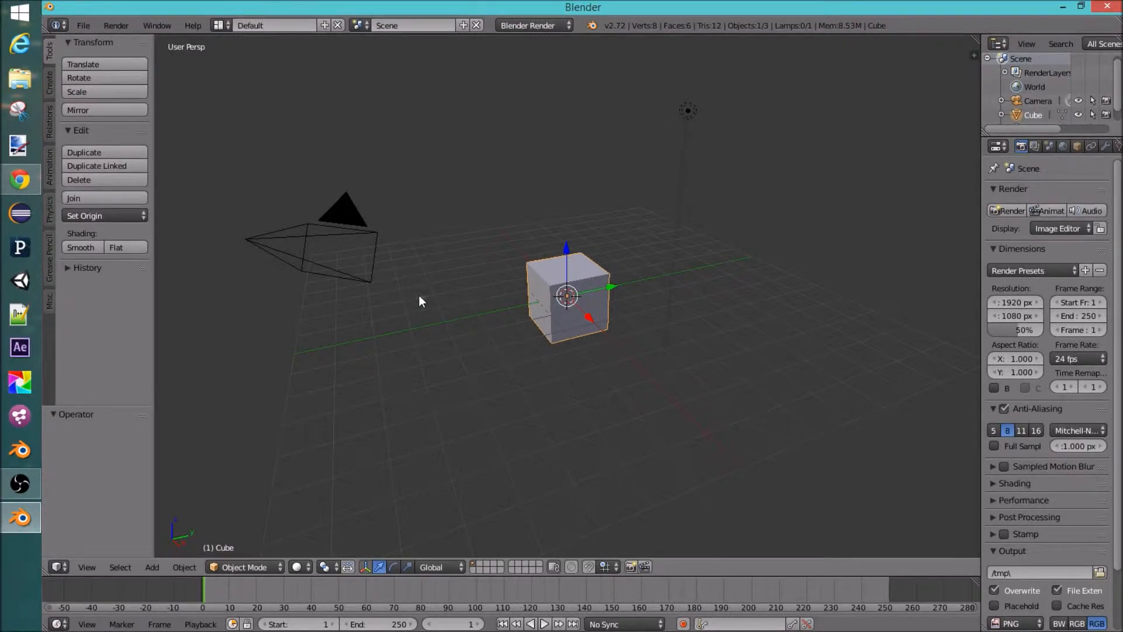
right_click(263, 244)
right_click(567, 280)
right_click(687, 110)
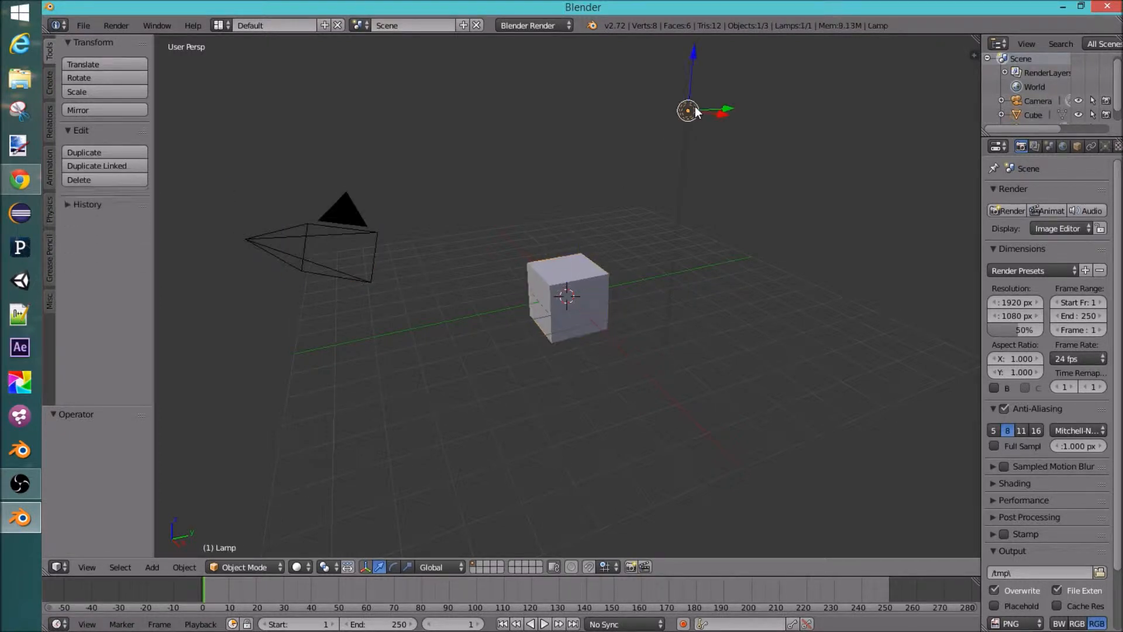
Step: Open the User Preferences and browse the Interface and Input settings
left_click(92, 25)
left_click(107, 181)
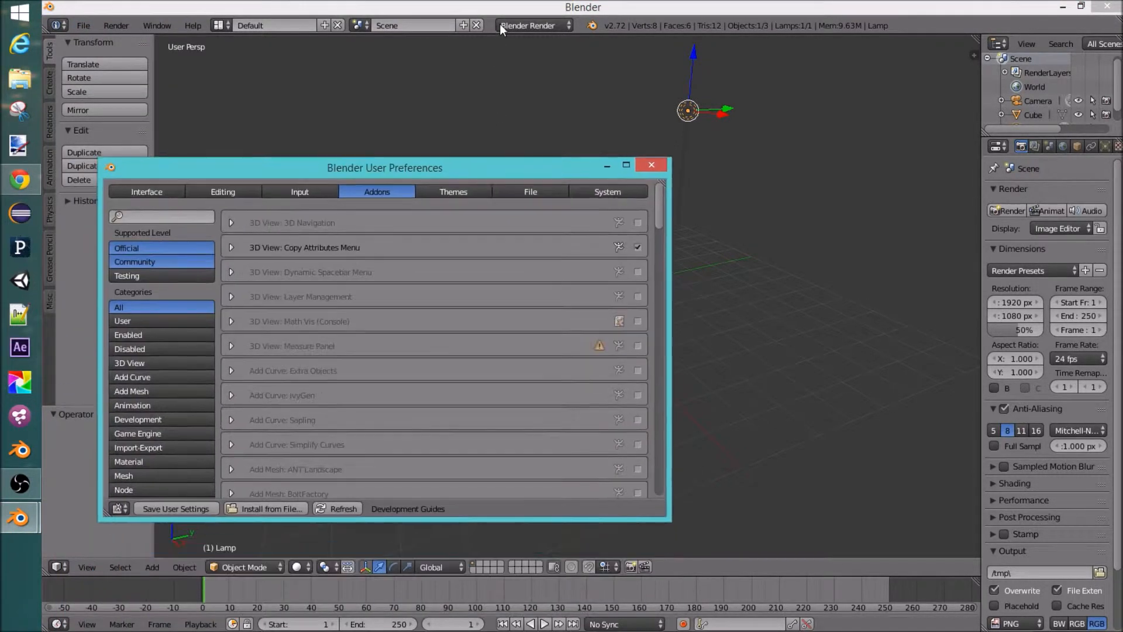
left_click(155, 188)
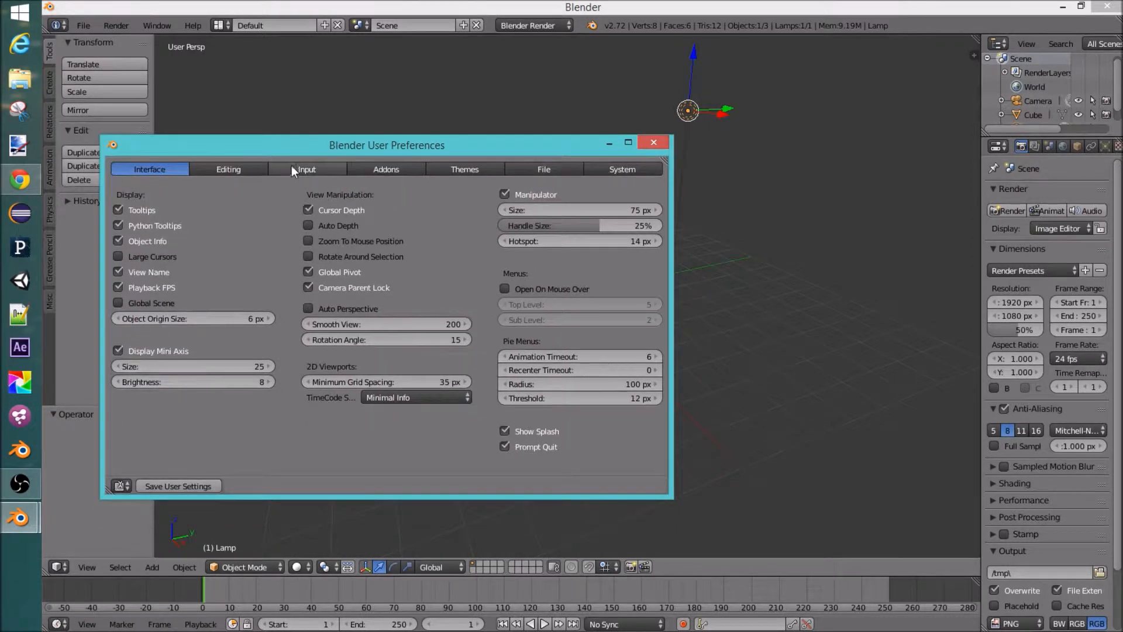
left_click(297, 168)
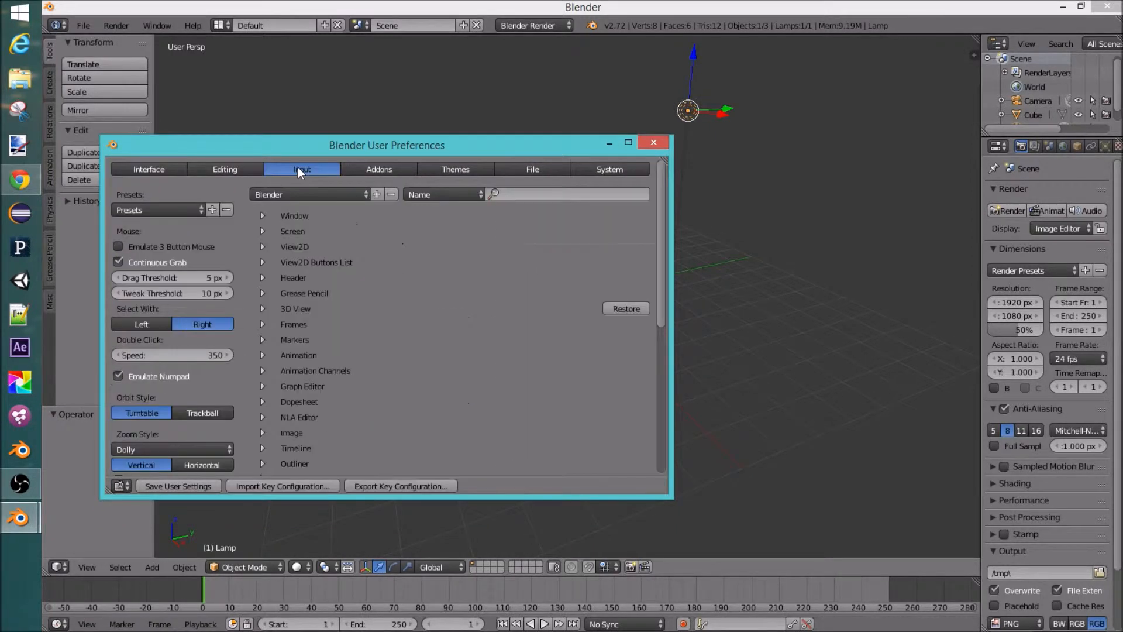
Step: Switch Select With to Left and back to Right, then close the User Preferences
left_click(147, 326)
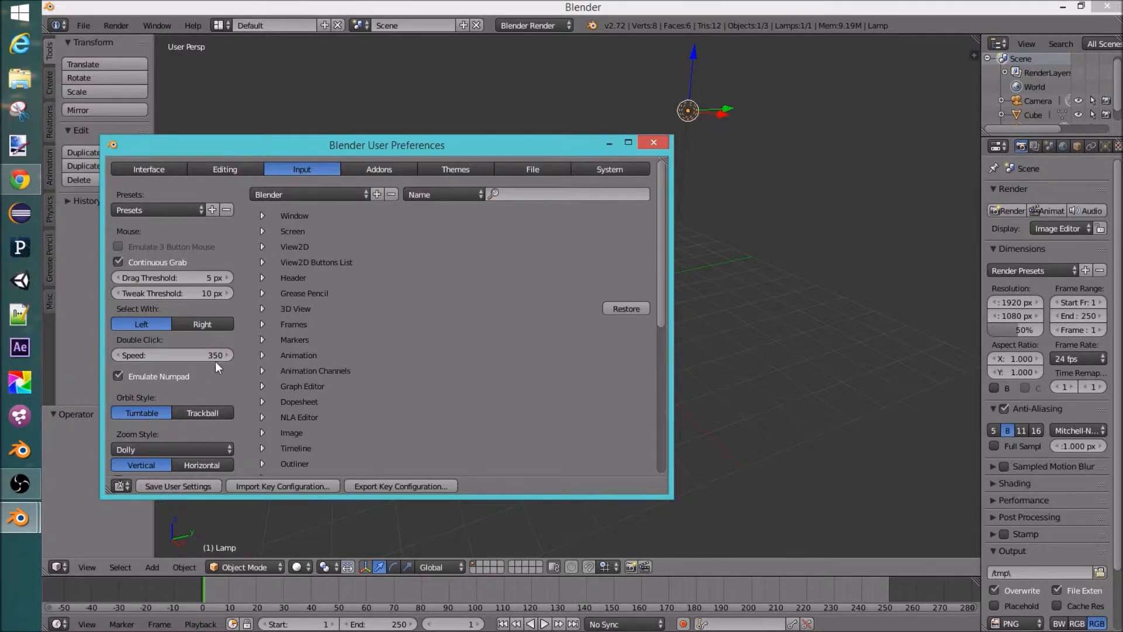
left_click(198, 323)
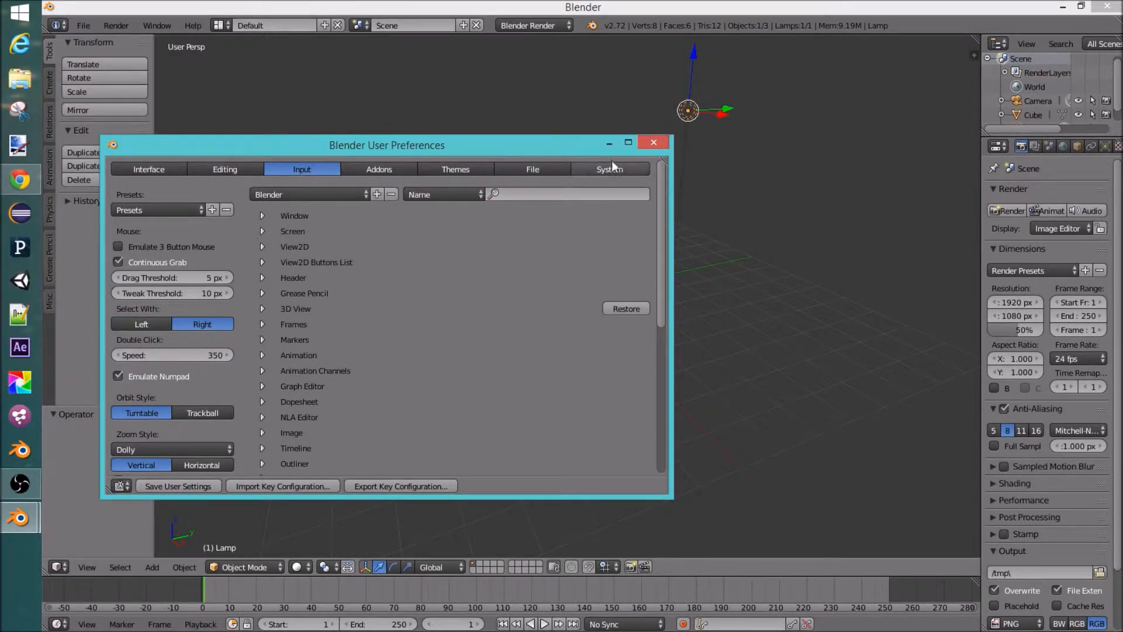
left_click(656, 143)
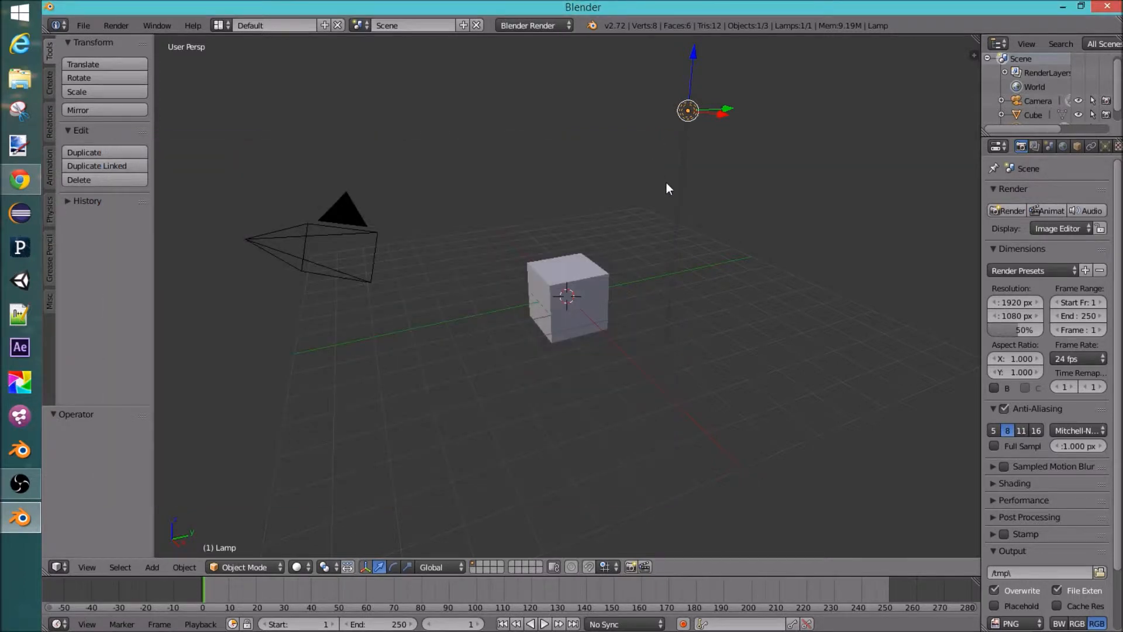
Step: Select the cube, the camera and the lamp one after another several times
right_click(594, 266)
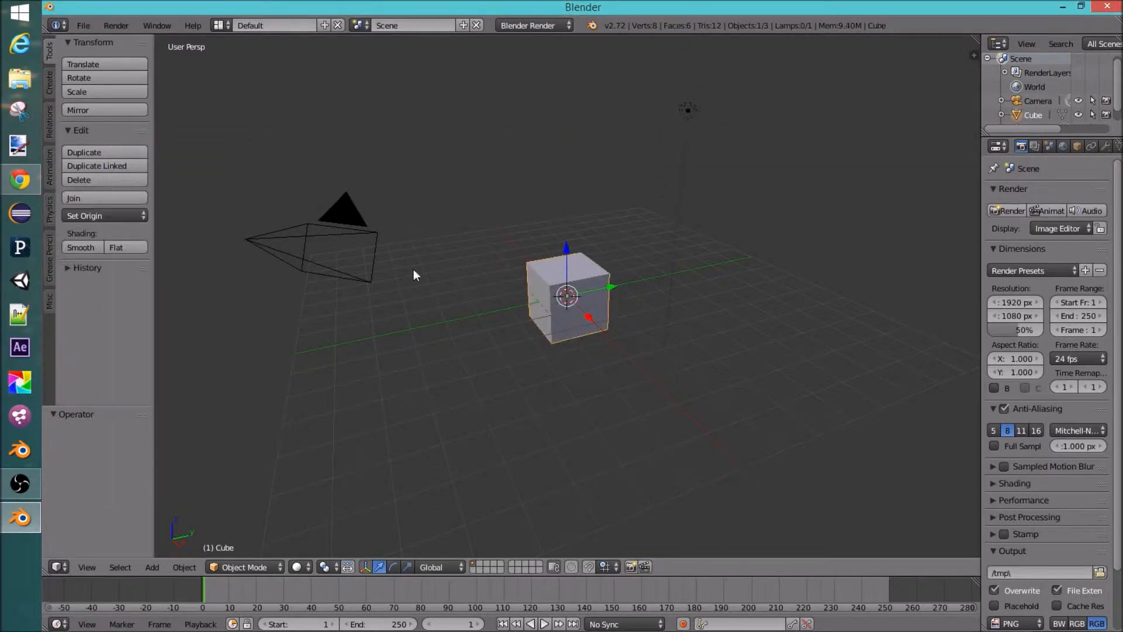
right_click(333, 260)
right_click(563, 271)
right_click(689, 111)
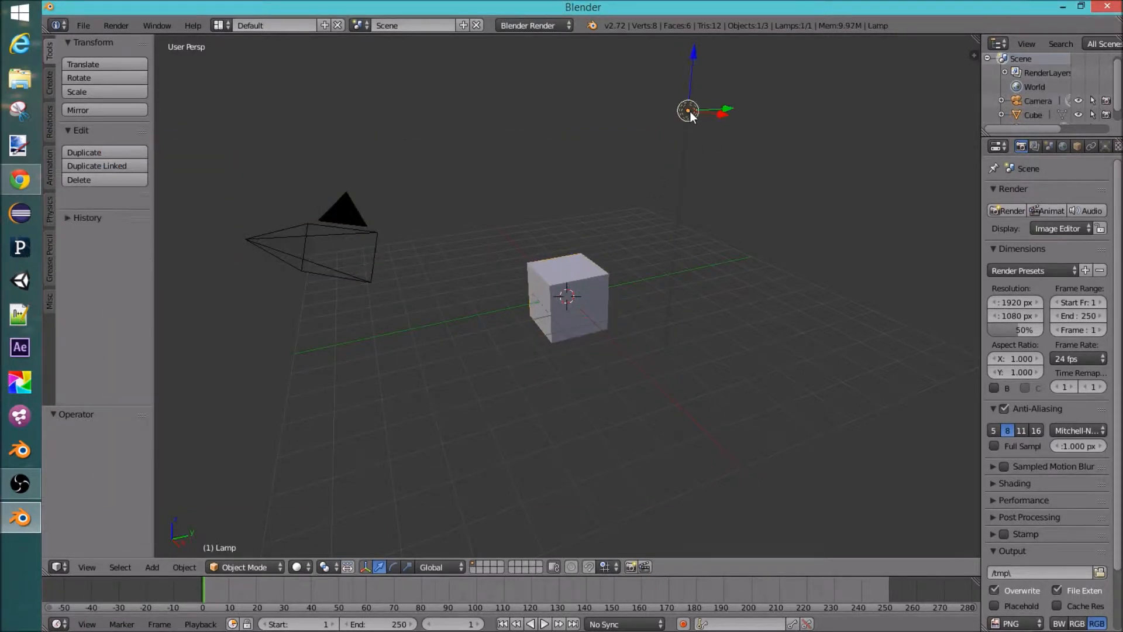
right_click(570, 261)
right_click(308, 246)
right_click(541, 271)
right_click(690, 113)
Step: Orbit and pan the 3D view around the cube
middle_click_drag(409, 216, 460, 263)
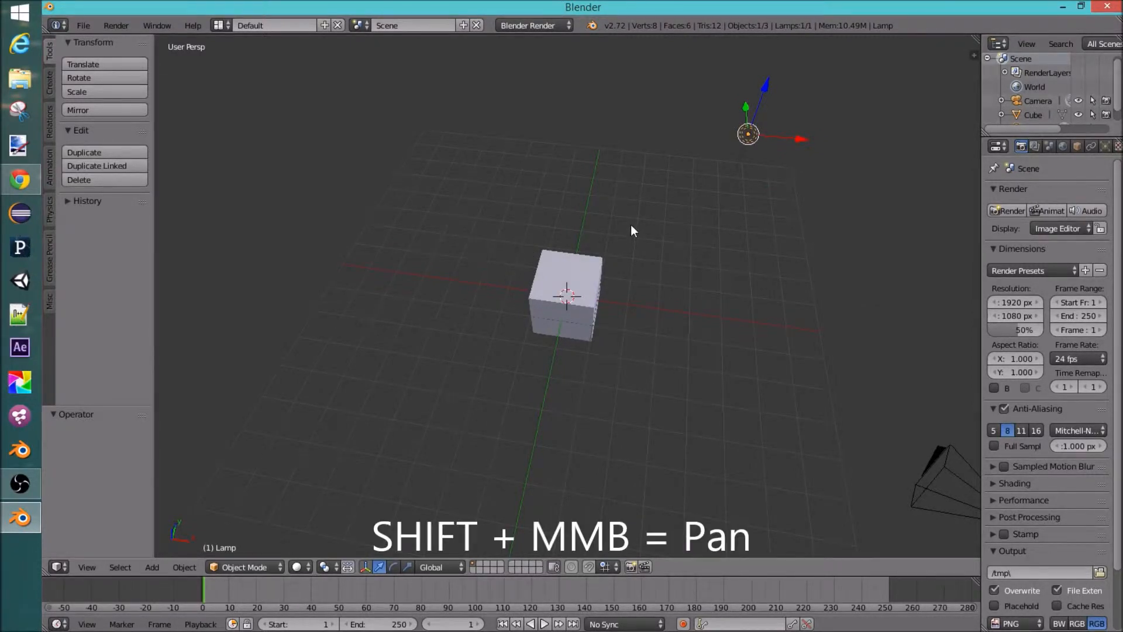
middle_click_drag(655, 213, 345, 318, "shift")
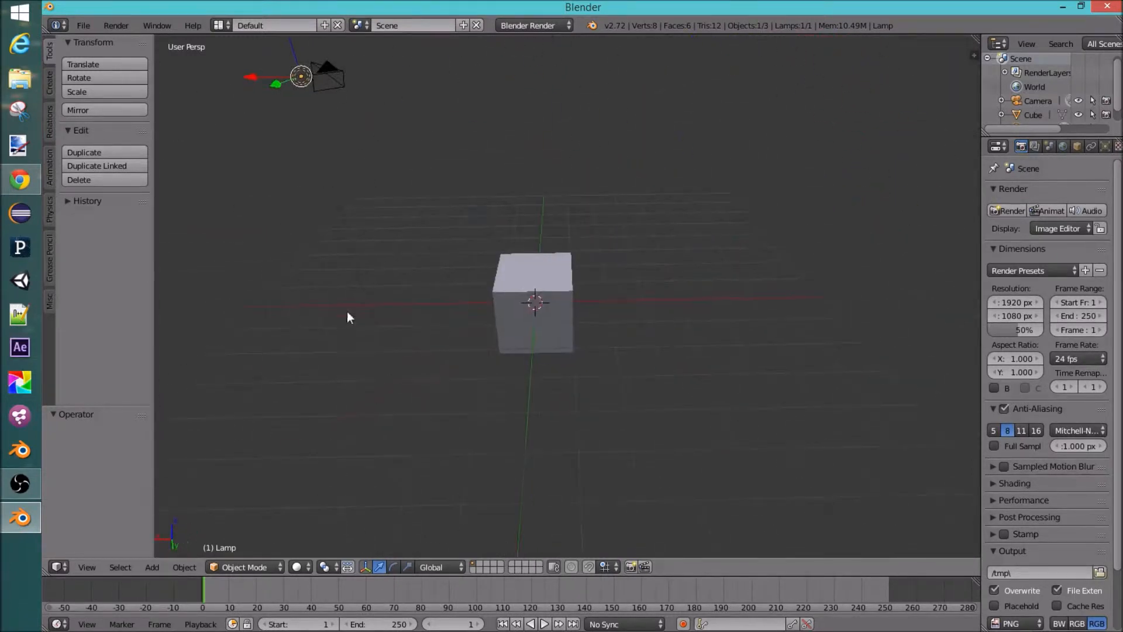
middle_click_drag(509, 345, 616, 278)
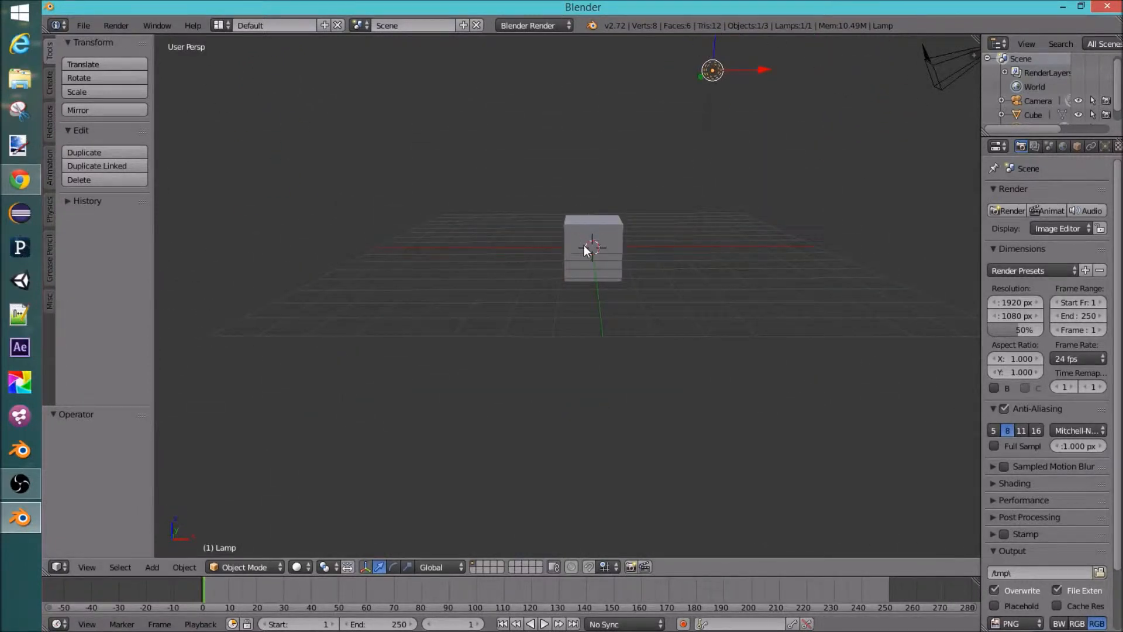
Step: Place the 3D cursor at several different spots around the cube
left_click(697, 253)
left_click(429, 253)
left_click(459, 177)
left_click(739, 228)
middle_click_drag(782, 230, 797, 404)
left_click(621, 240)
left_click(501, 220)
left_click(678, 158)
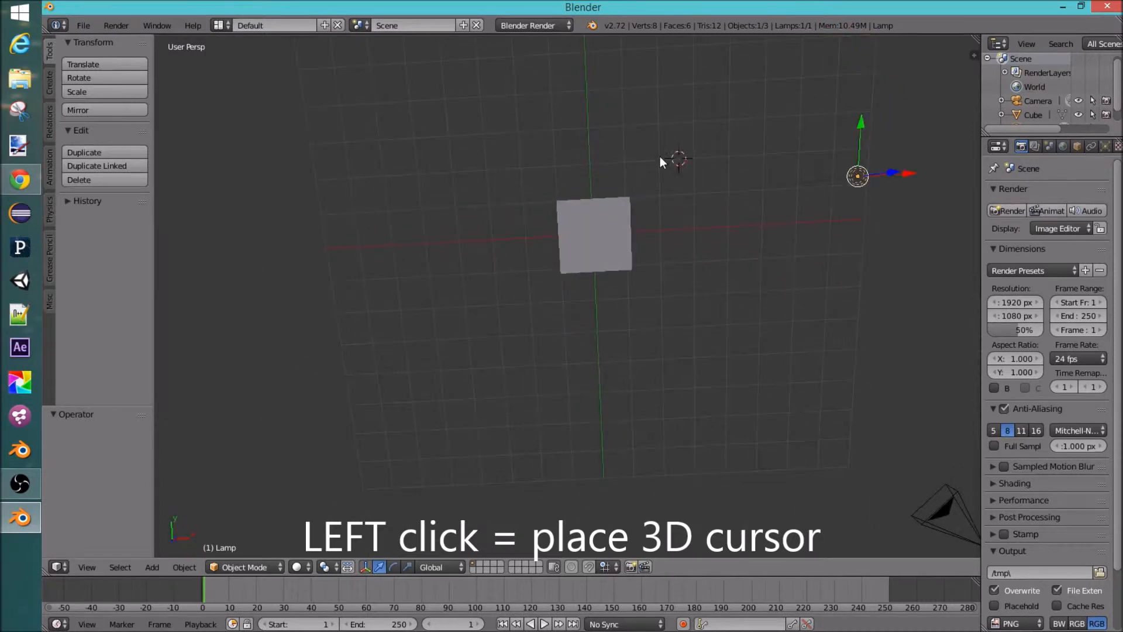
middle_click_drag(606, 290, 446, 256)
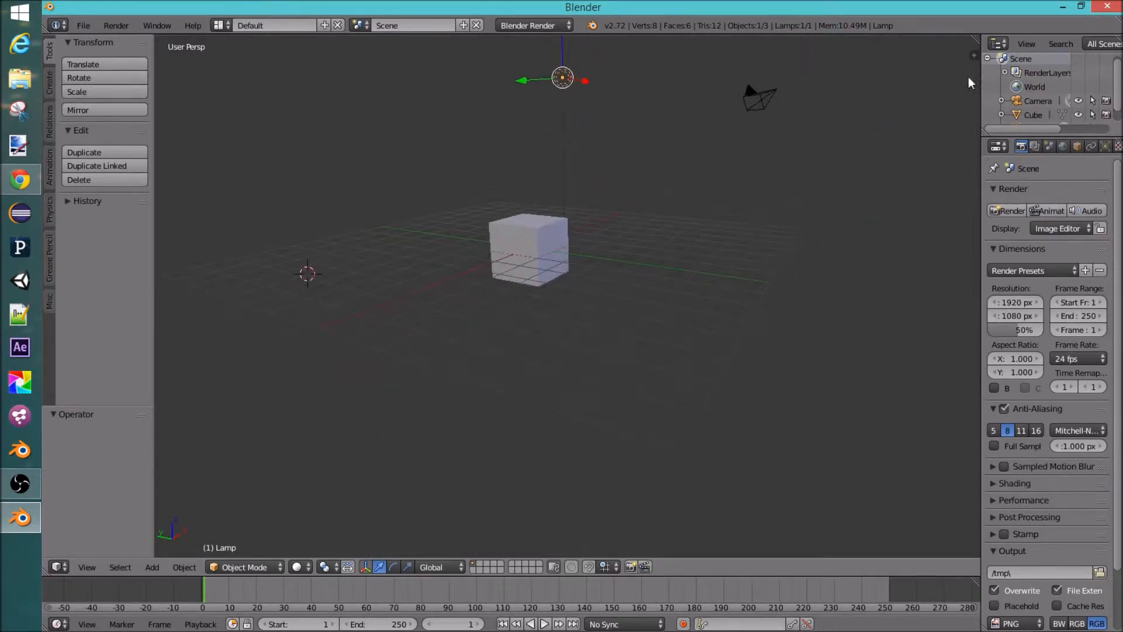
Step: Open the properties sidebar and set the 3D cursor location to X 0, Y 0, Z 0
key("n")
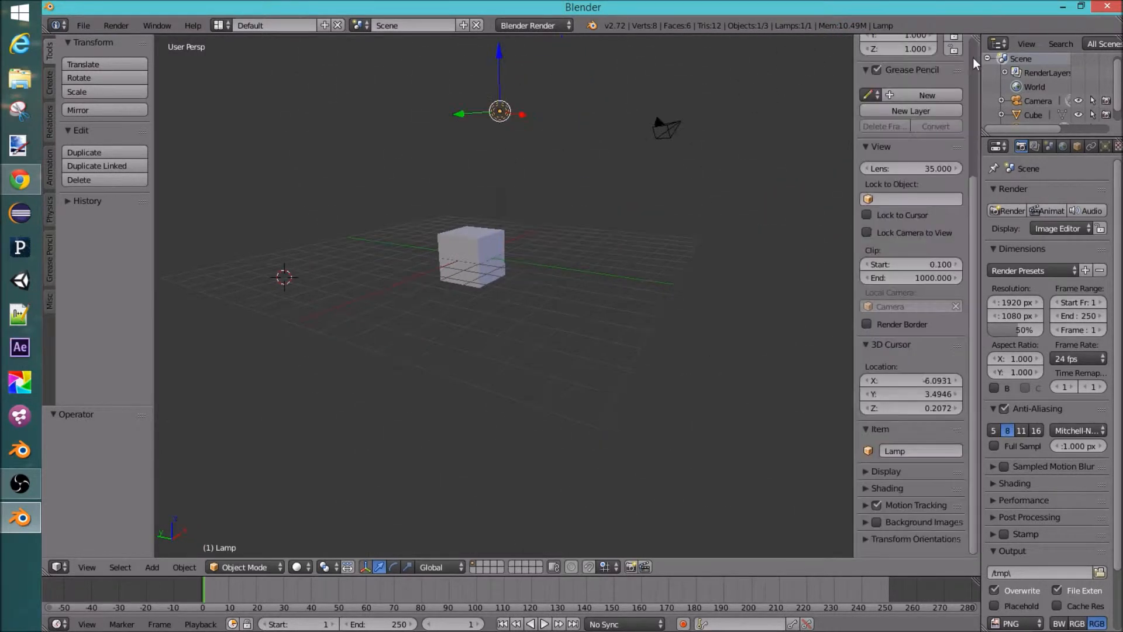
left_click(910, 381)
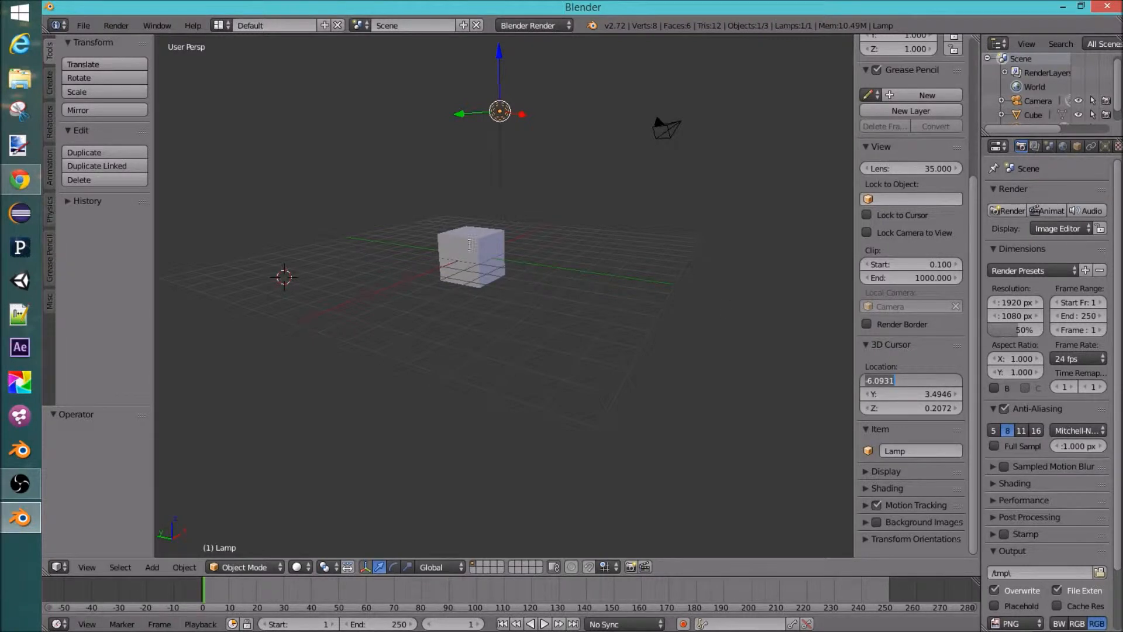
type("-6.")
key("BackSpace")
type("0")
key("Tab")
type("0")
key("Tab")
type("0")
key("Return")
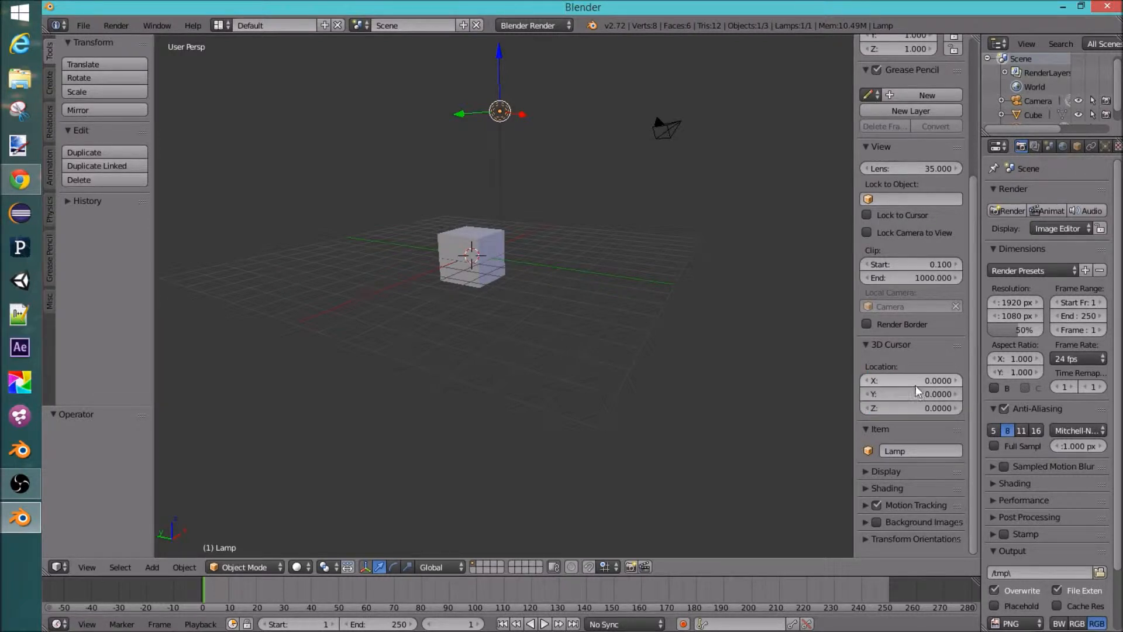
Step: Hide the properties sidebar, then toggle the sidebar and the tool shelf on and off
scroll(870, 80, "up", 6)
scroll(870, 88, "up", 2)
left_click_drag(855, 75, 971, 53)
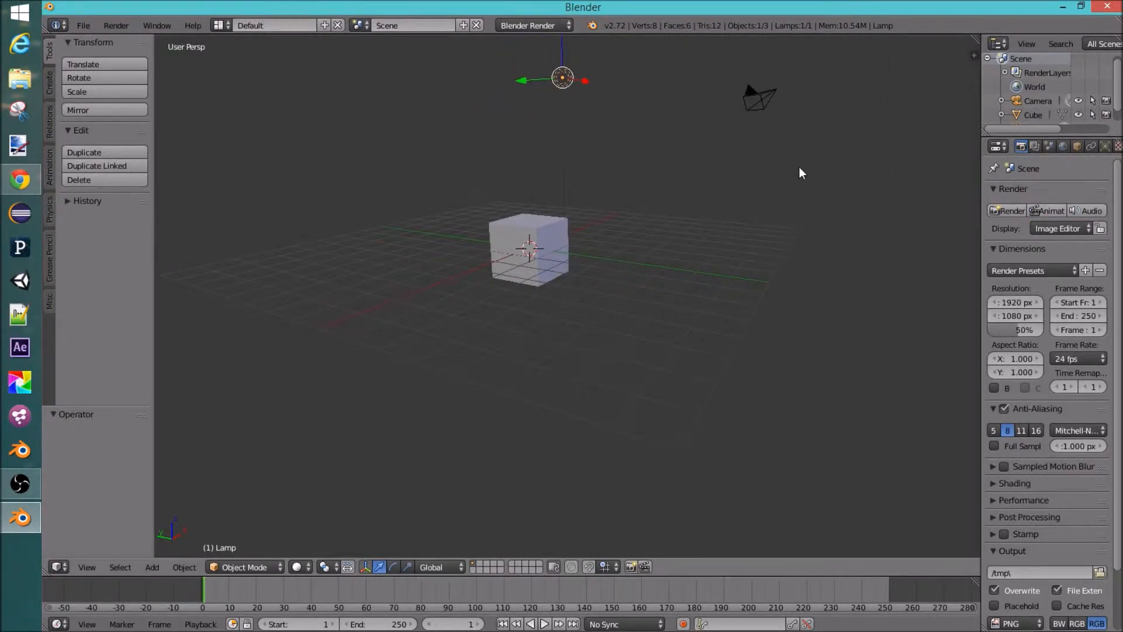
key("n")
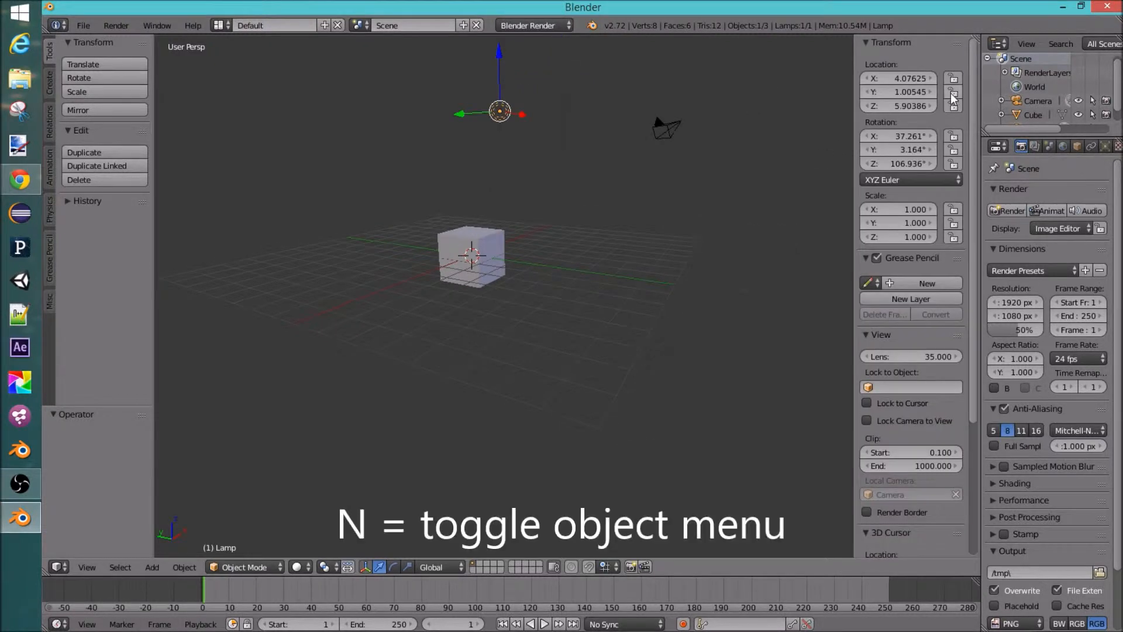
key("n")
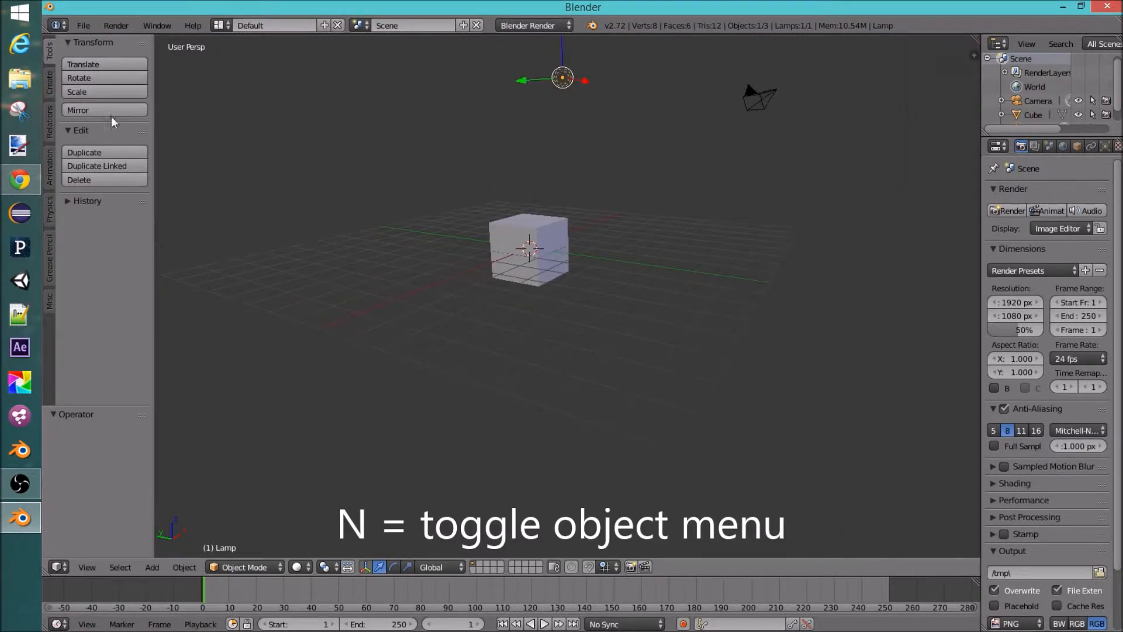
key("t")
key("t")
key("t")
key("t")
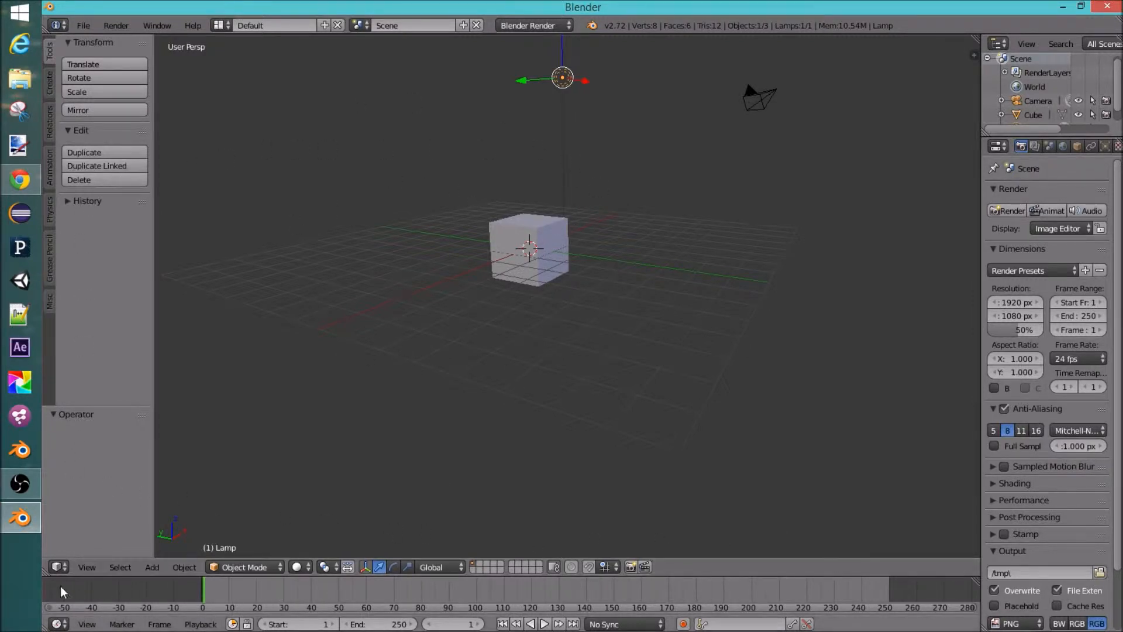
Step: Play the animation and scrub the timeline to frame 54
key("alt+a")
left_click_drag(256, 590, 356, 594)
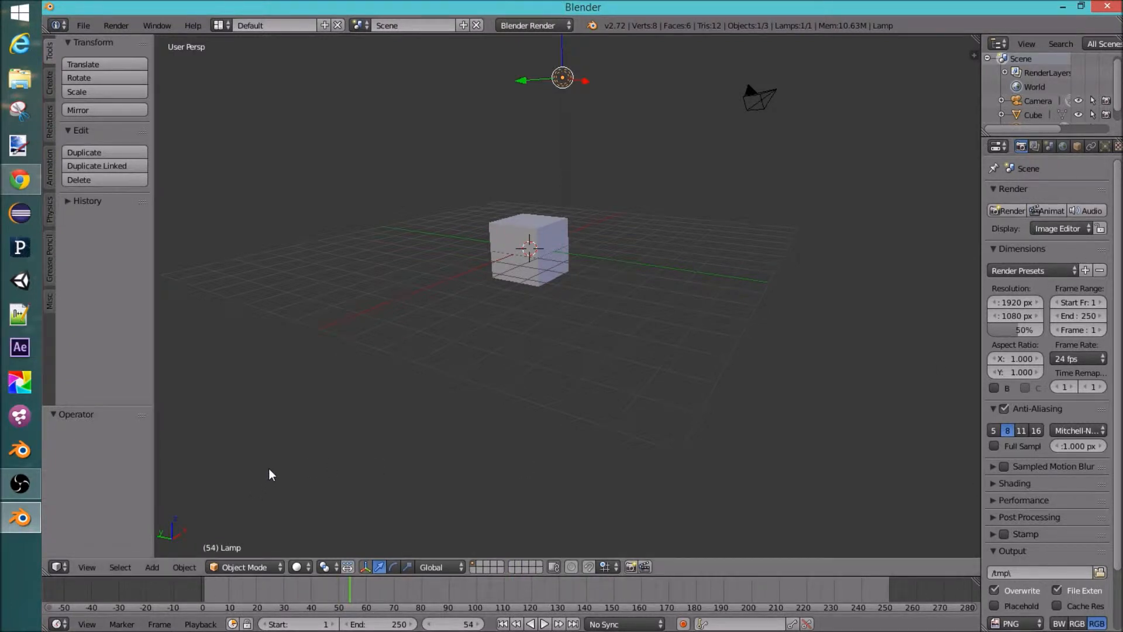
Step: Widen the properties editor and split the 3D view into two side-by-side viewports
middle_click_drag(626, 280, 607, 255)
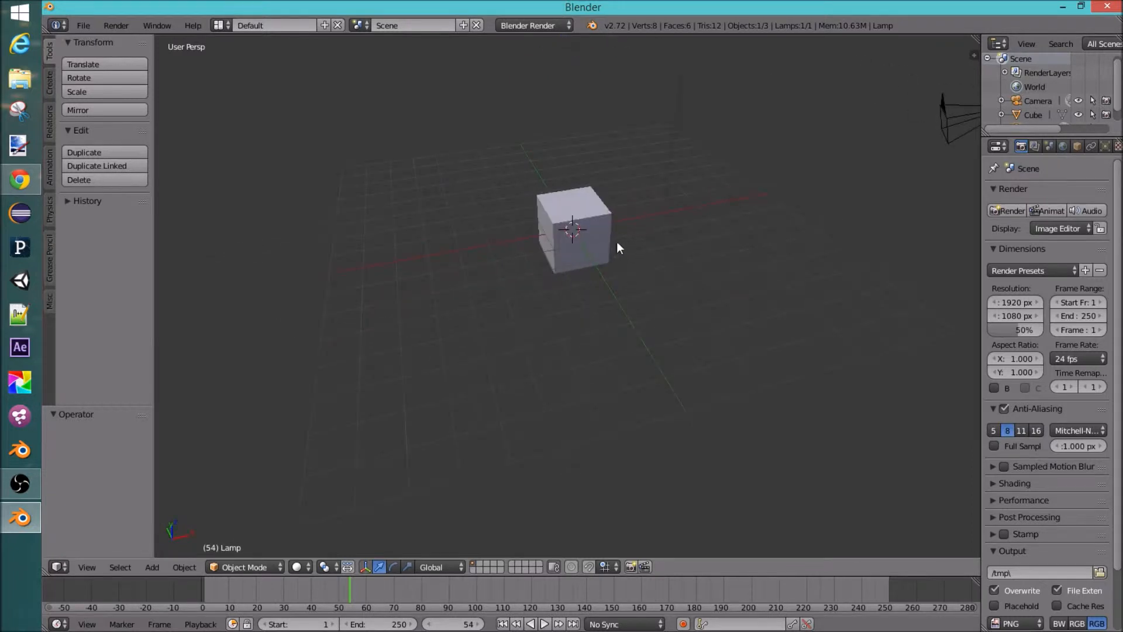
middle_click_drag(618, 218, 764, 221)
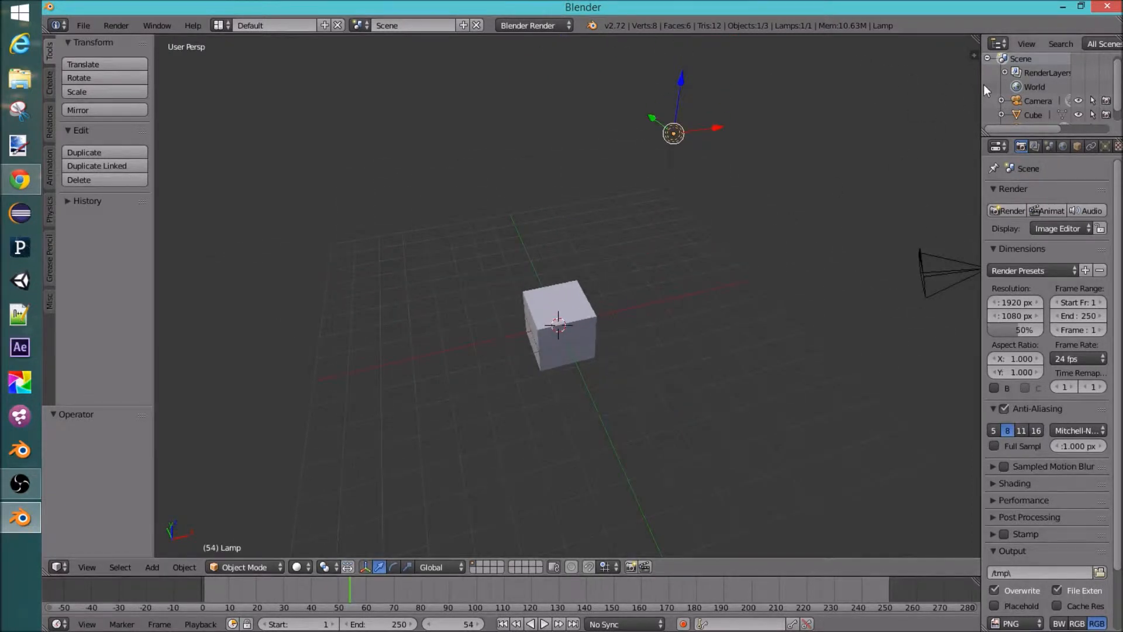
left_click_drag(983, 88, 940, 97)
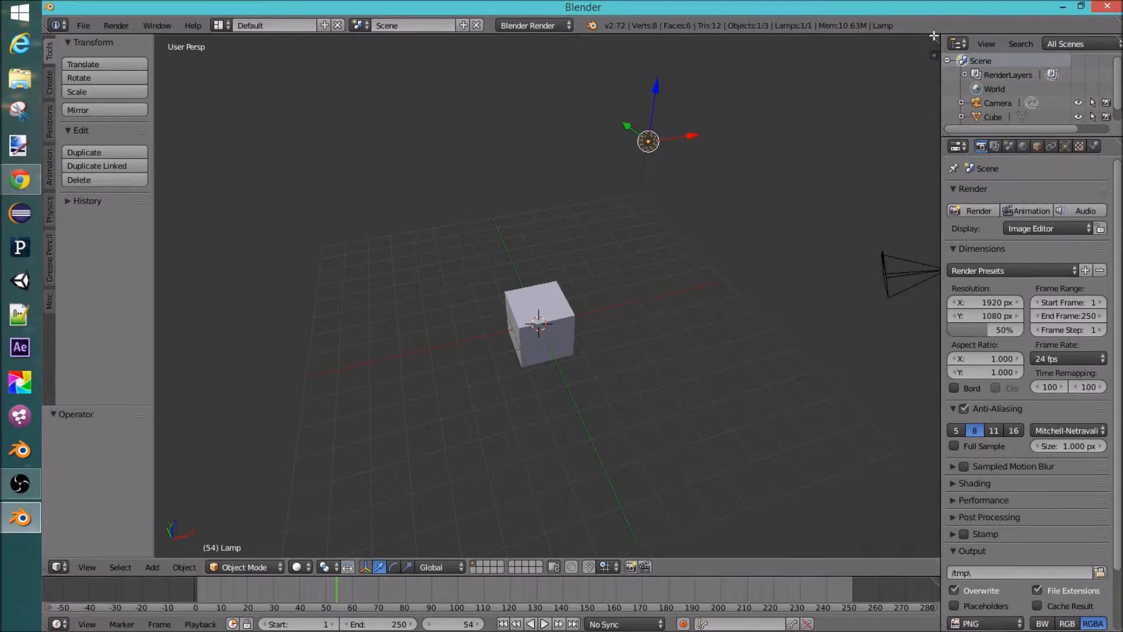
left_click_drag(934, 37, 470, 44)
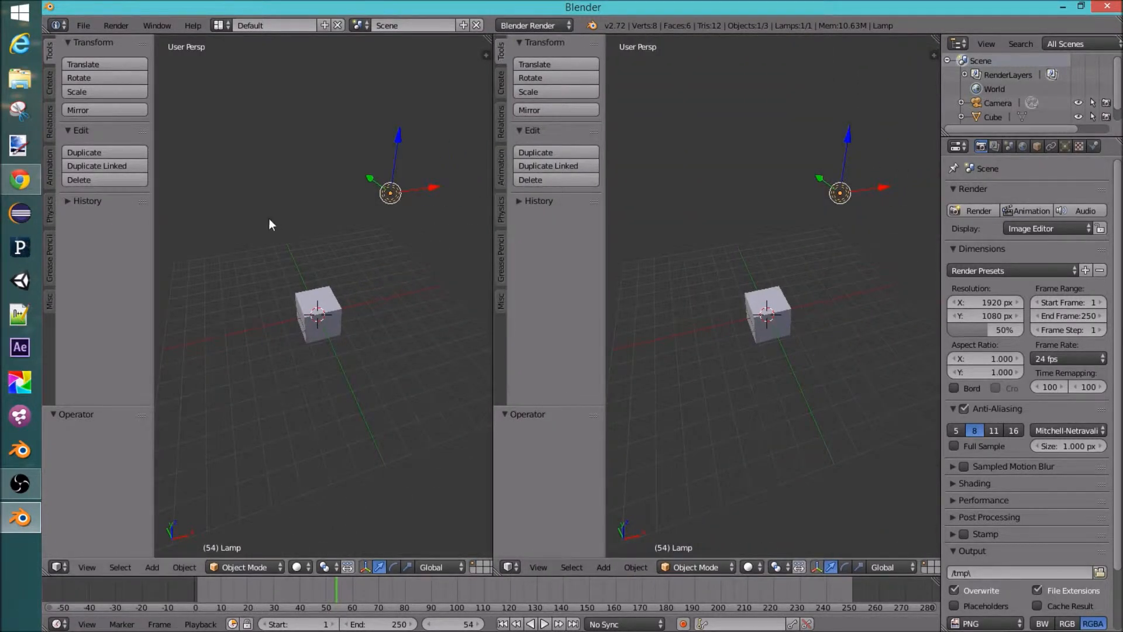
Step: Switch the right-hand area's editor type to Python Console, File Browser, Timeline and Info in turn
left_click(511, 567)
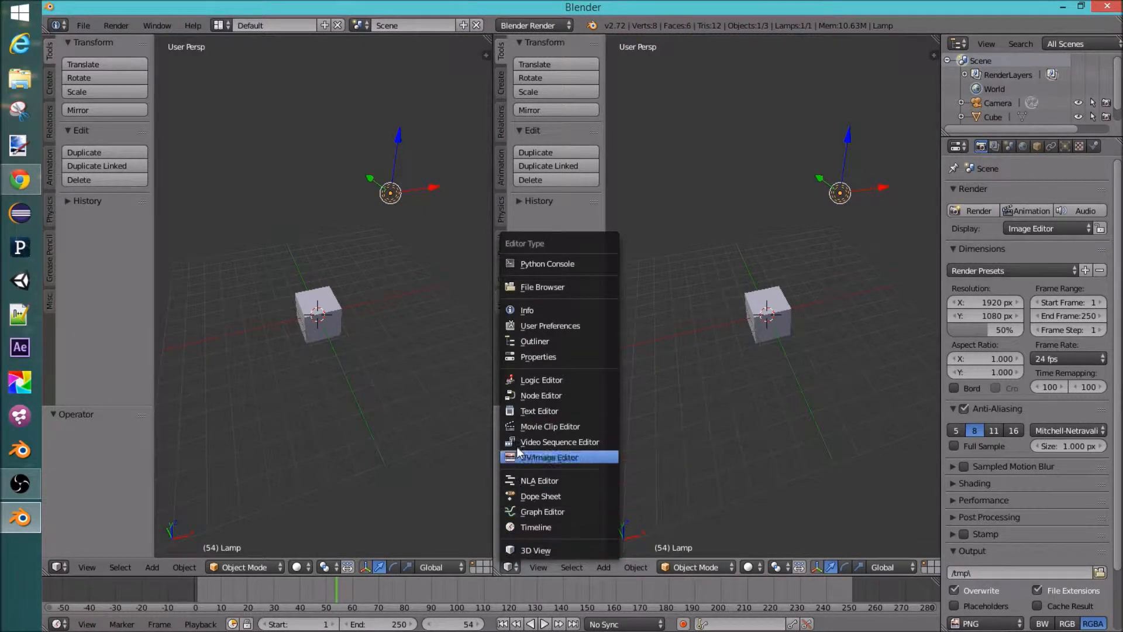
left_click(533, 263)
left_click(510, 567)
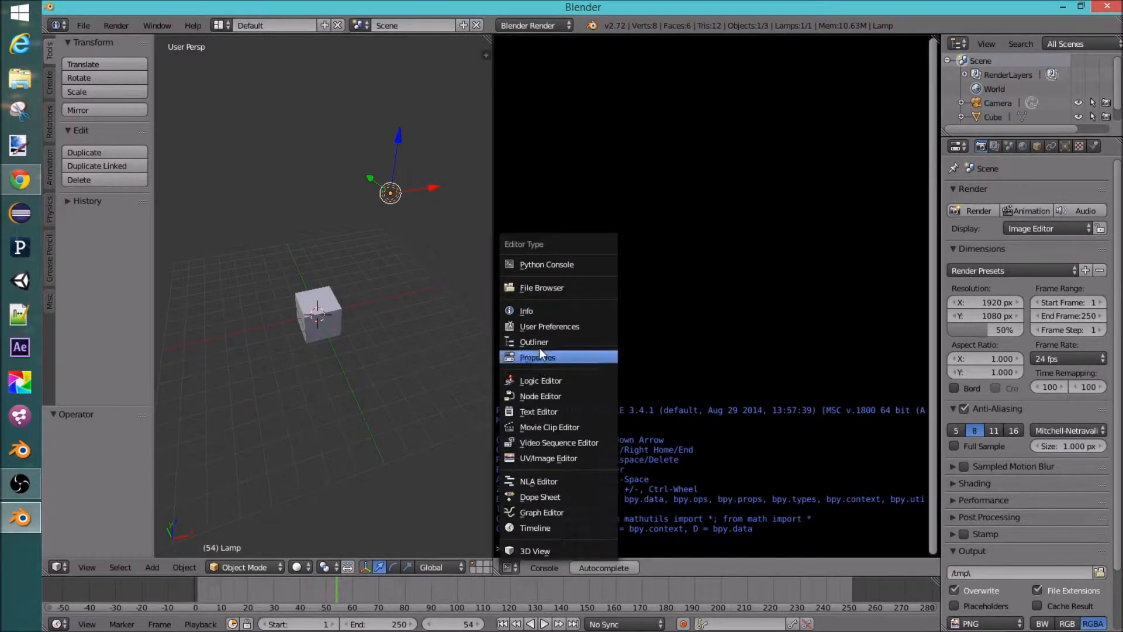
left_click(541, 288)
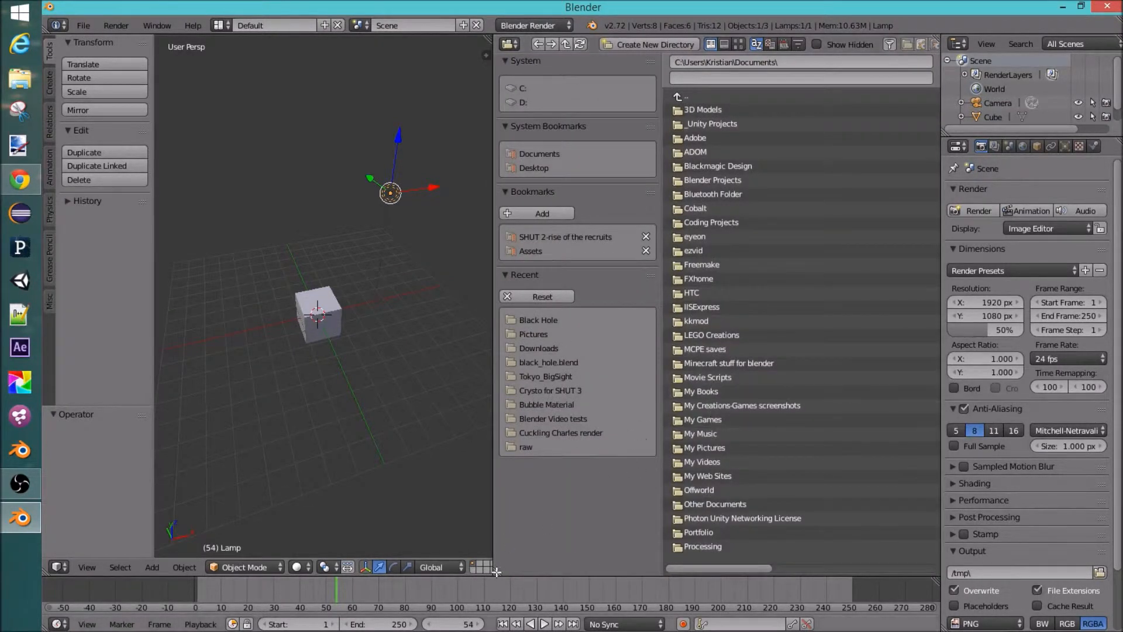
left_click(509, 43)
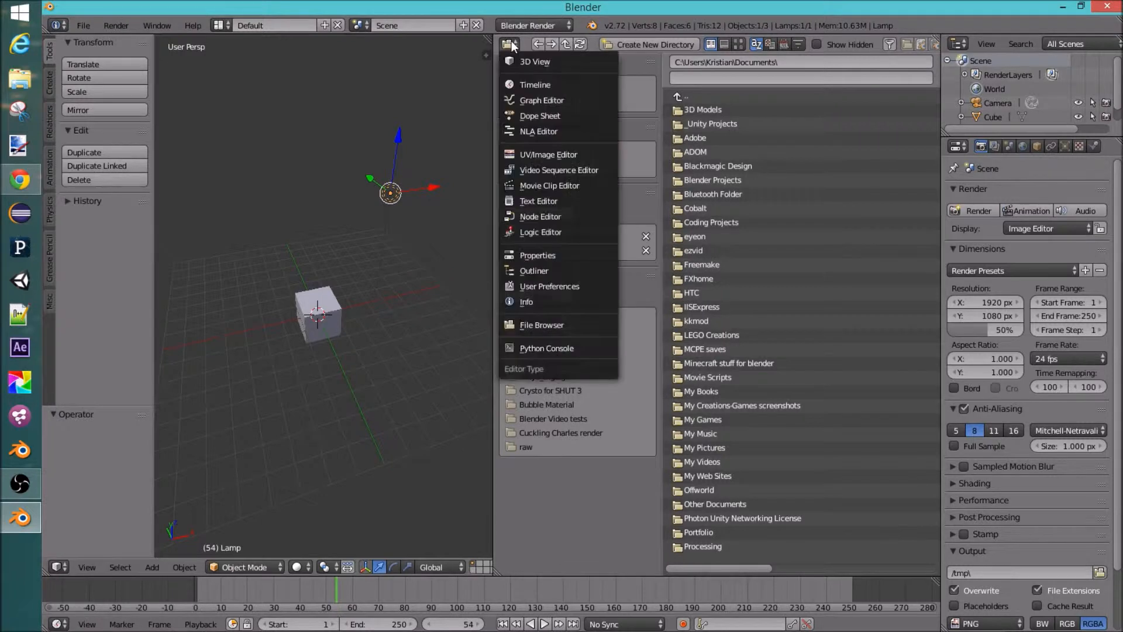
left_click(533, 83)
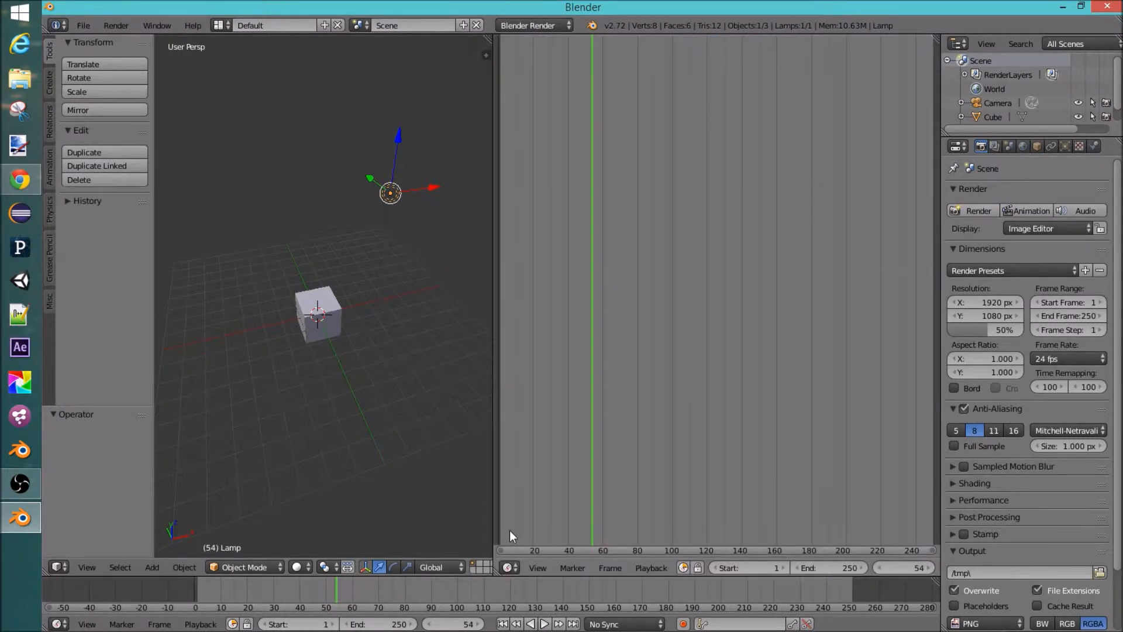
left_click(507, 568)
left_click(540, 314)
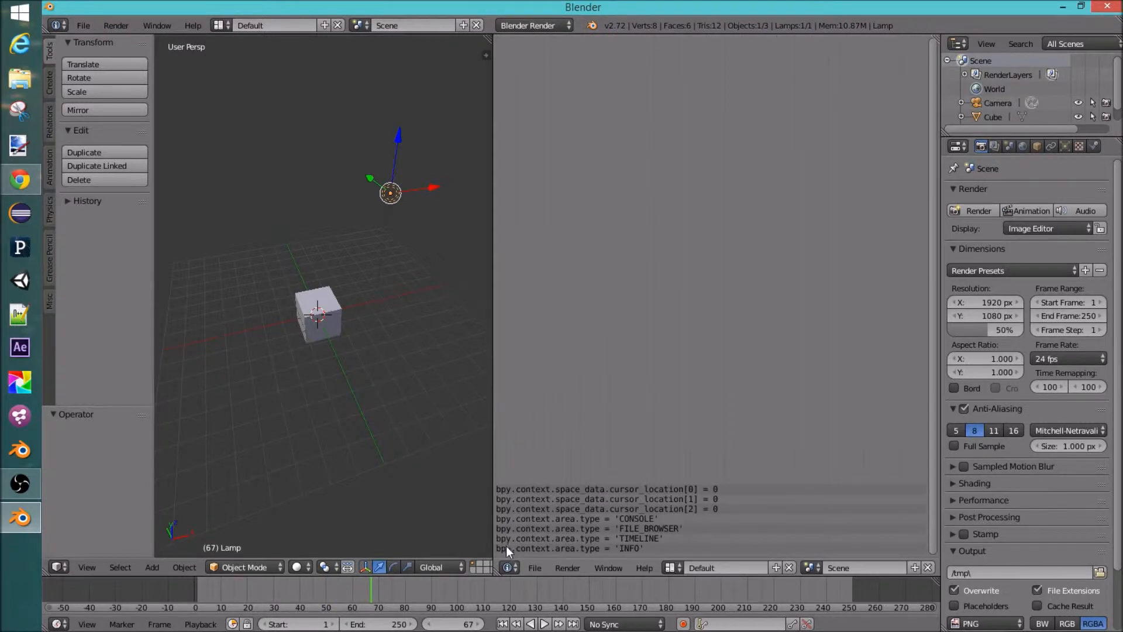
left_click(507, 567)
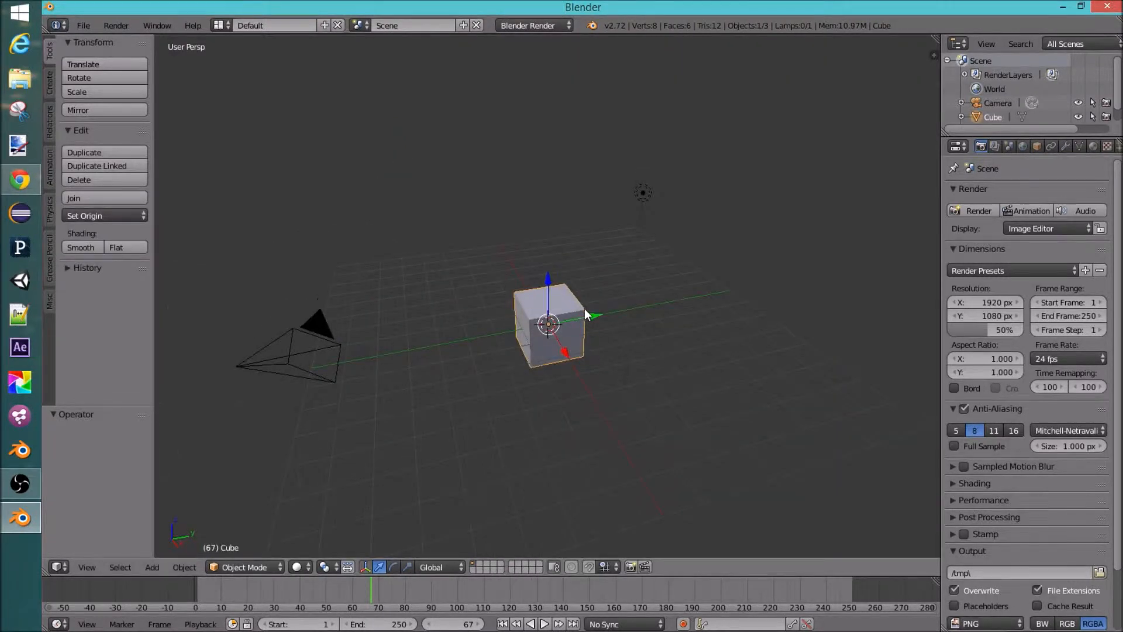
Step: Try to delete the selected cube, dismissing it by placing the 3D cursor above the cube
key("x")
left_click(608, 241)
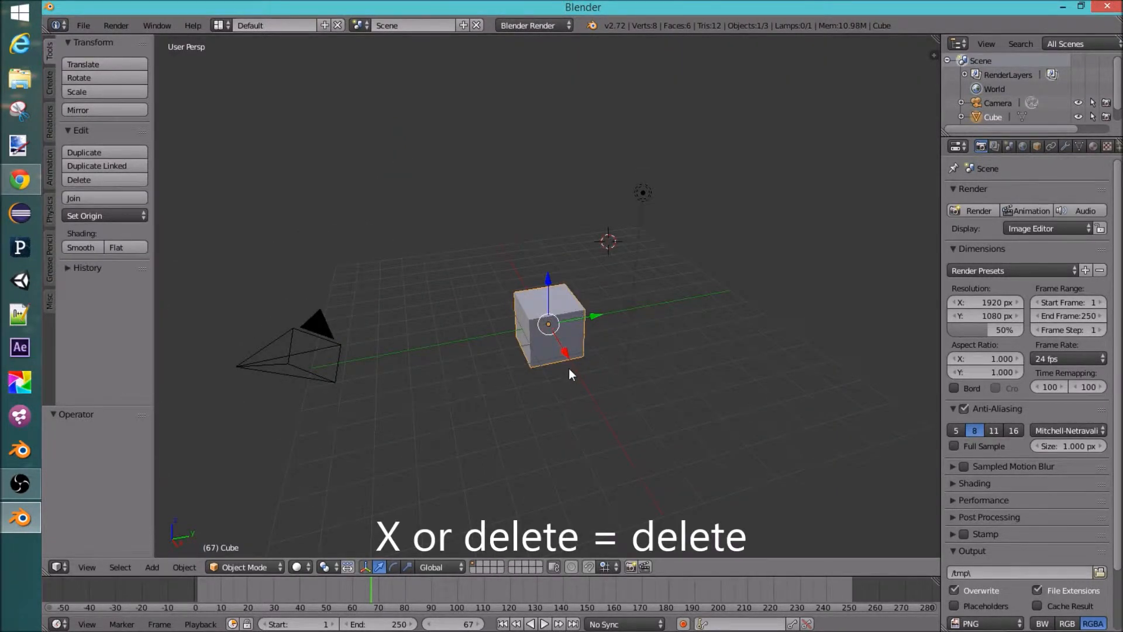
Step: Delete the selected cube
key("x")
left_click(553, 371)
middle_click_drag(553, 373, 603, 322)
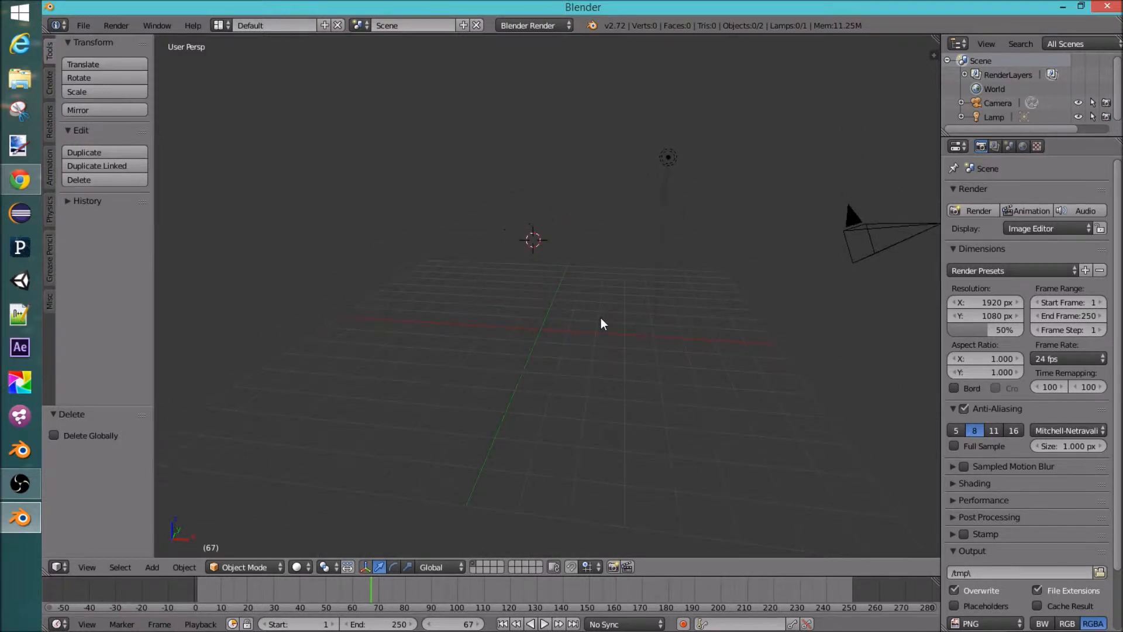
Step: Examine the Add menu's object types and the operator search results for 'add'
key("shift+a")
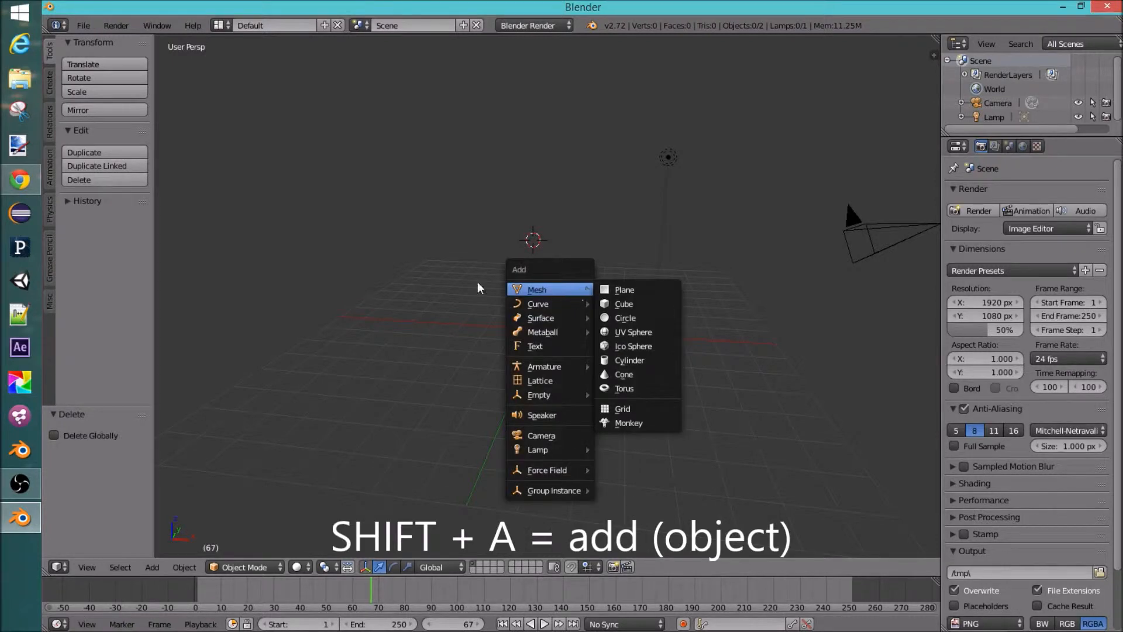
left_click(85, 29)
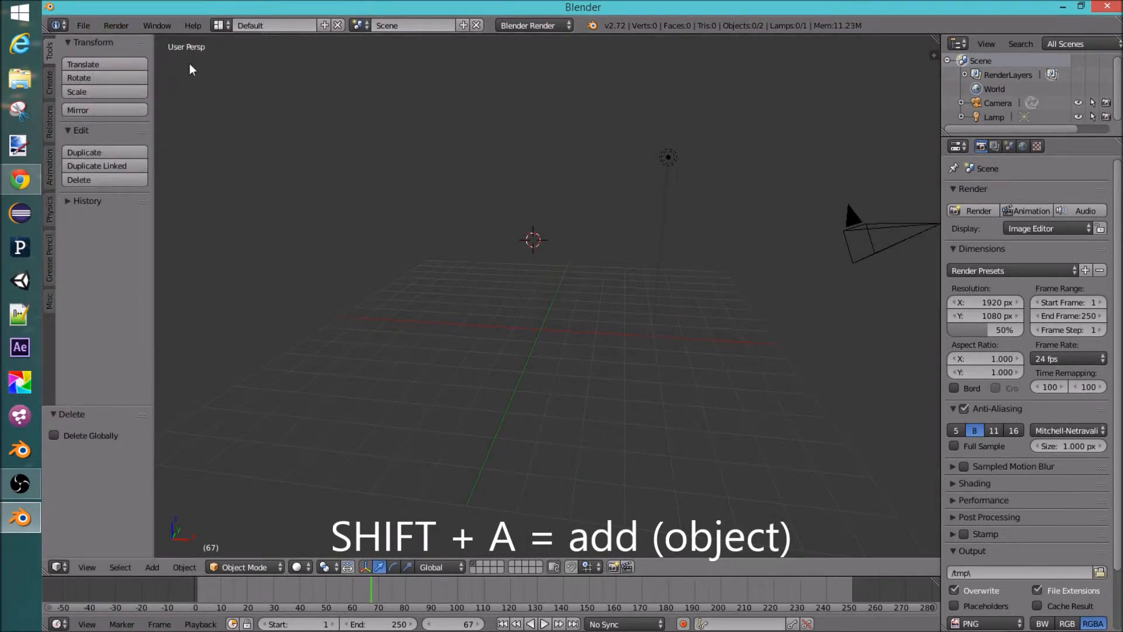
middle_click_drag(481, 298, 498, 319)
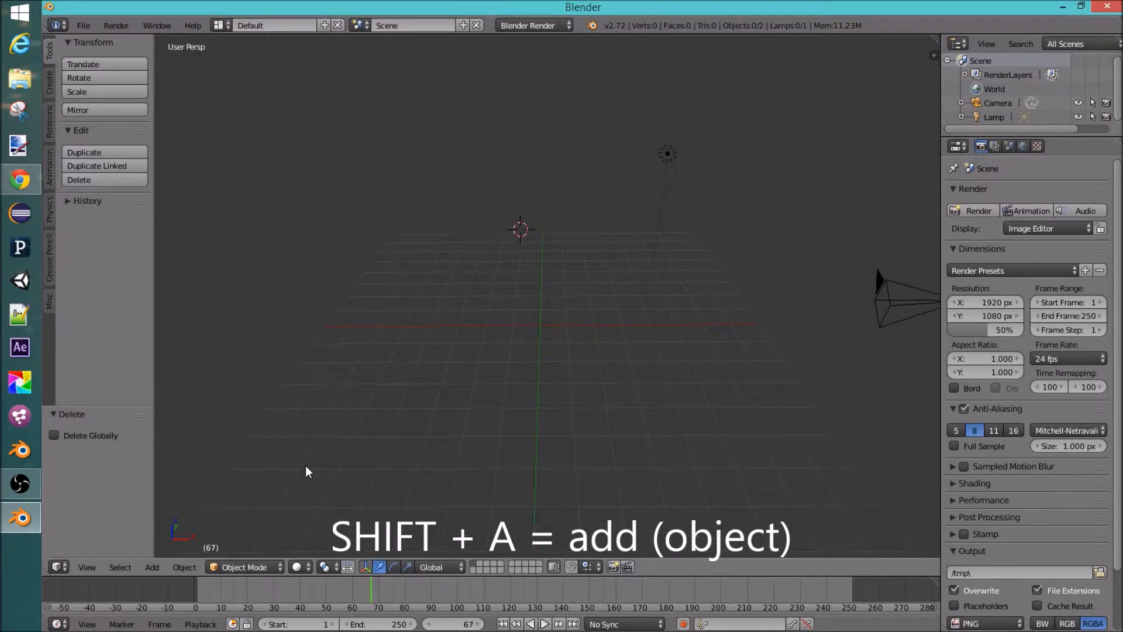
left_click(152, 566)
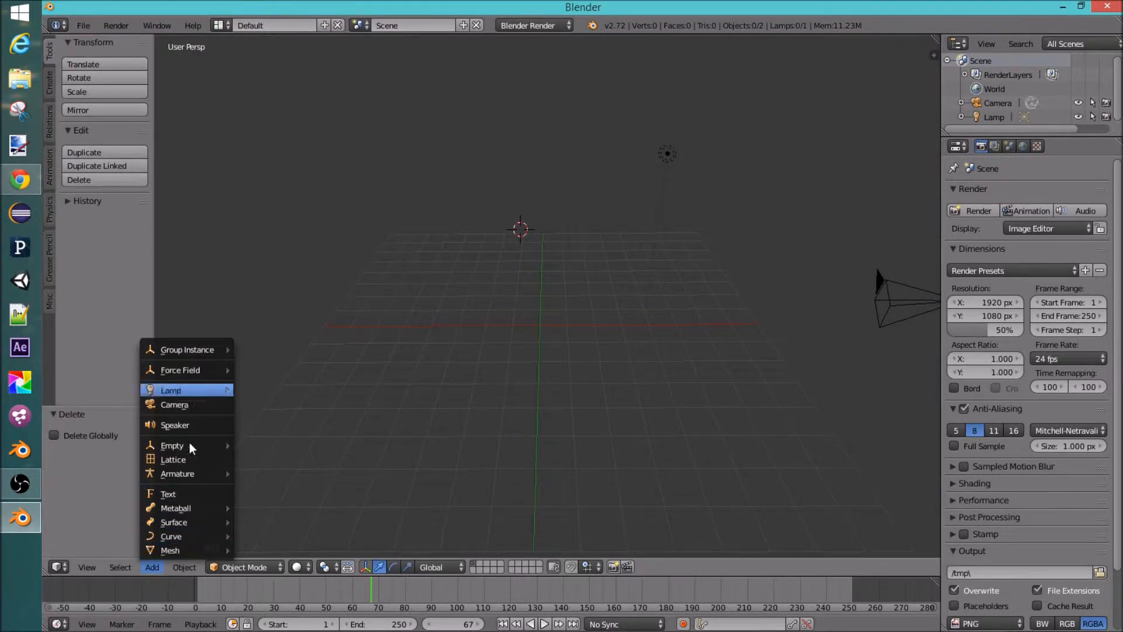
key("space")
type("add")
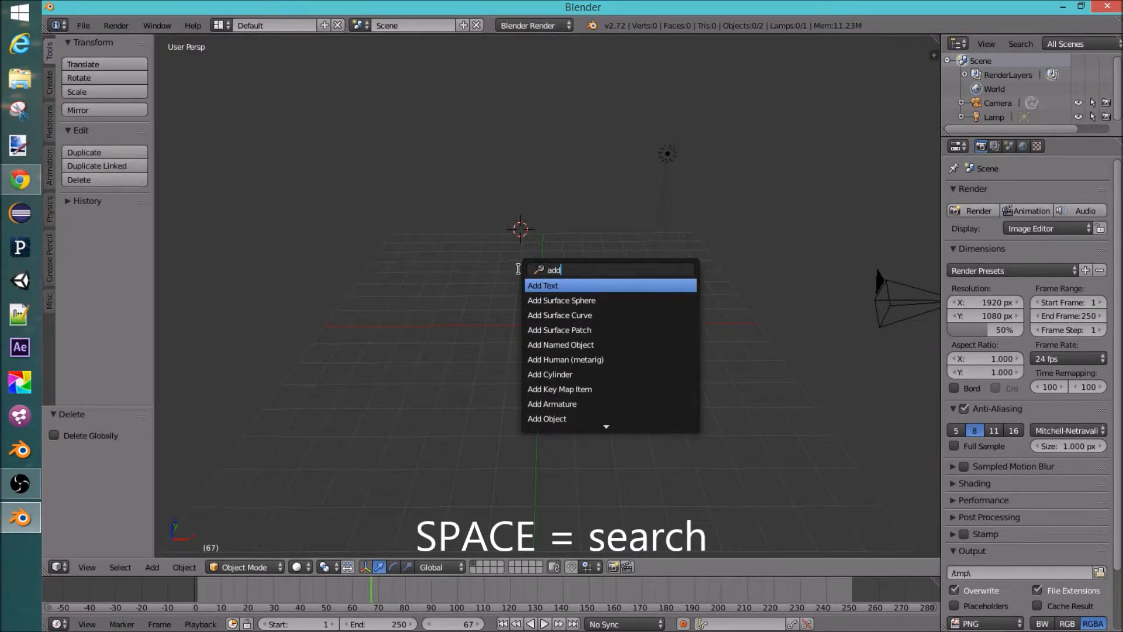
type(" obj")
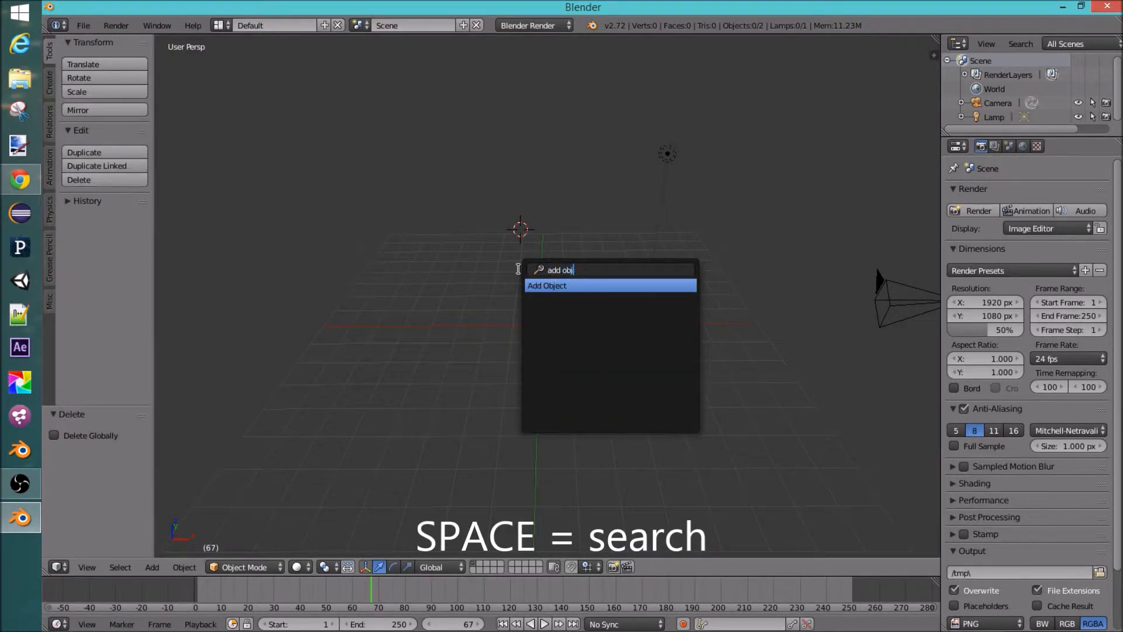
key("Return")
middle_click_drag(519, 286, 538, 262)
key("x")
left_click(538, 258)
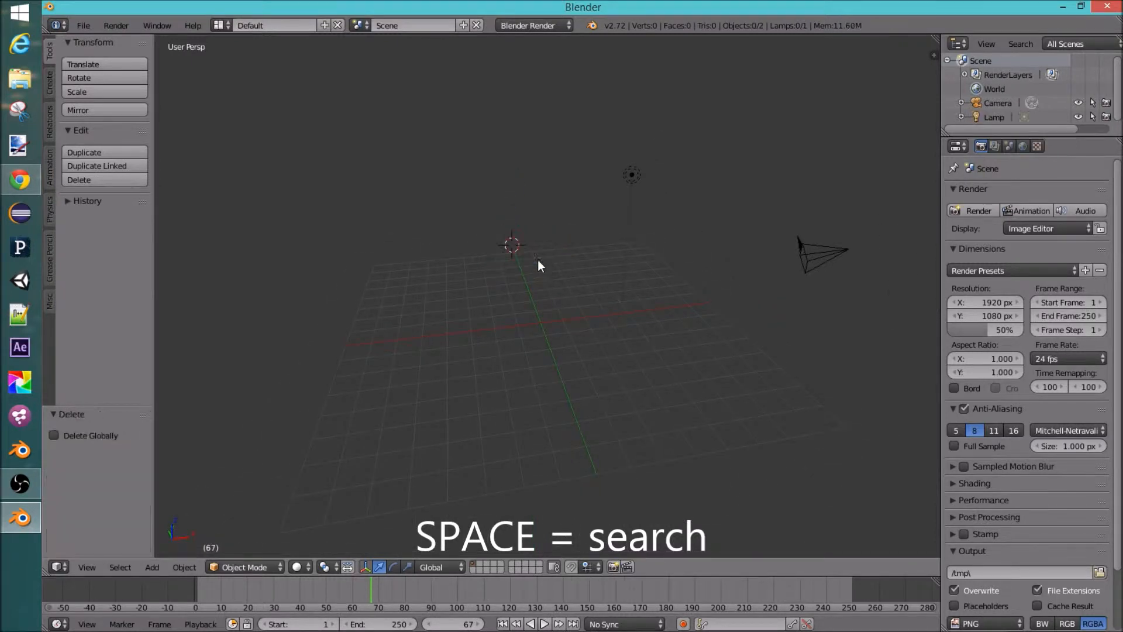
middle_click_drag(597, 282, 556, 304)
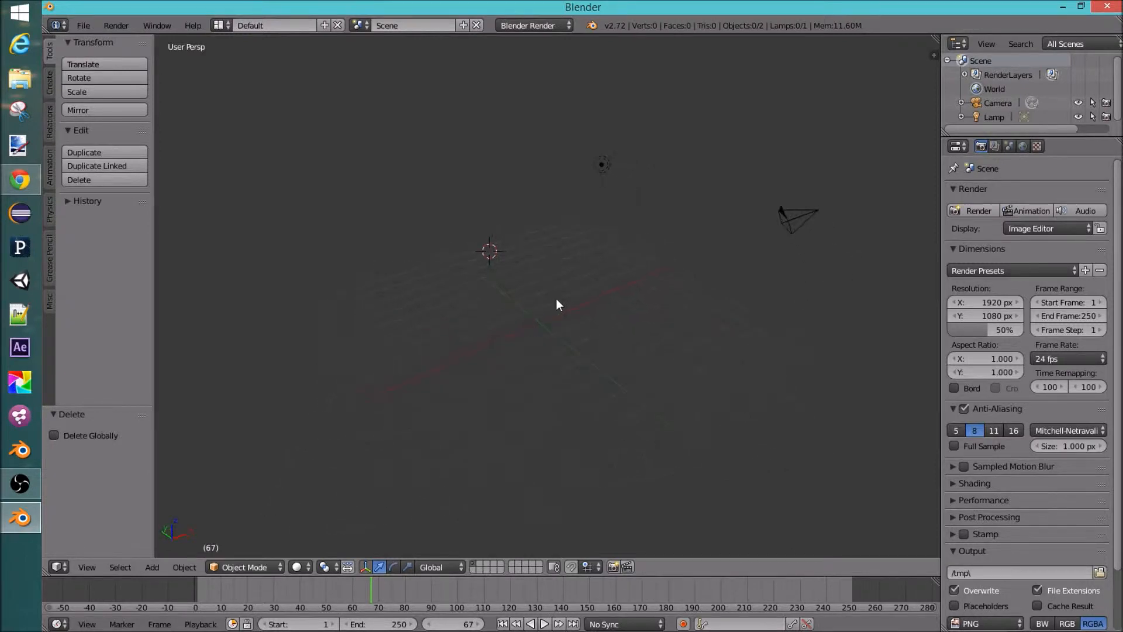
Step: Add a cube mesh at the 3D cursor
key("shift+a")
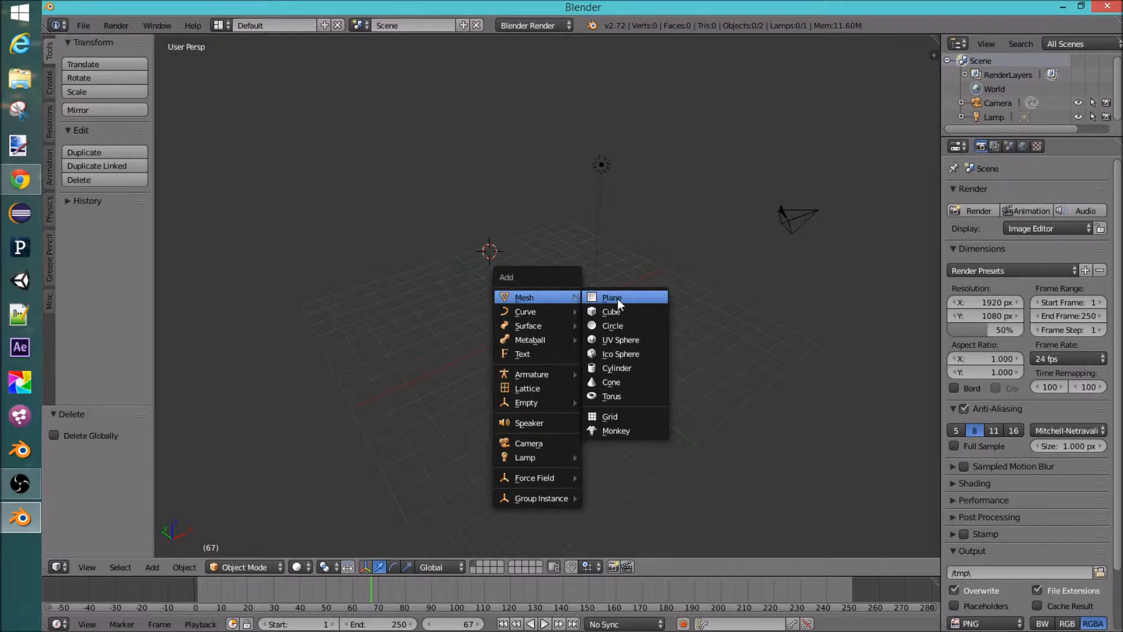
mouse_move(552, 310)
left_click(612, 308)
middle_click_drag(619, 338, 694, 300)
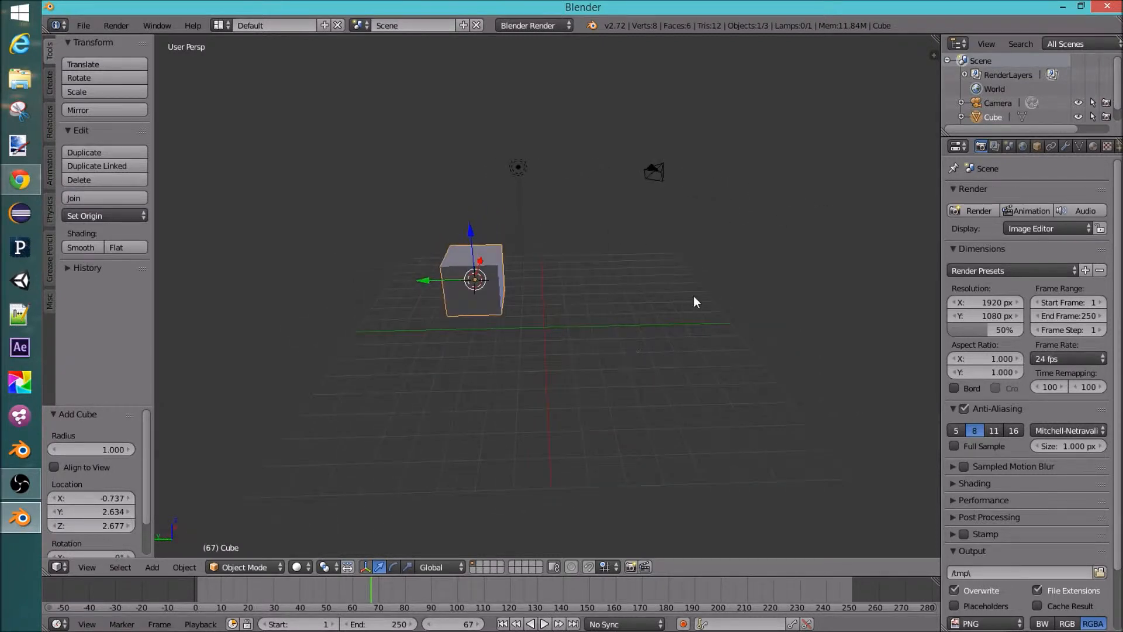
Step: Open the properties sidebar and set the cube's location to X 0, Y 0, Z 0
key("n")
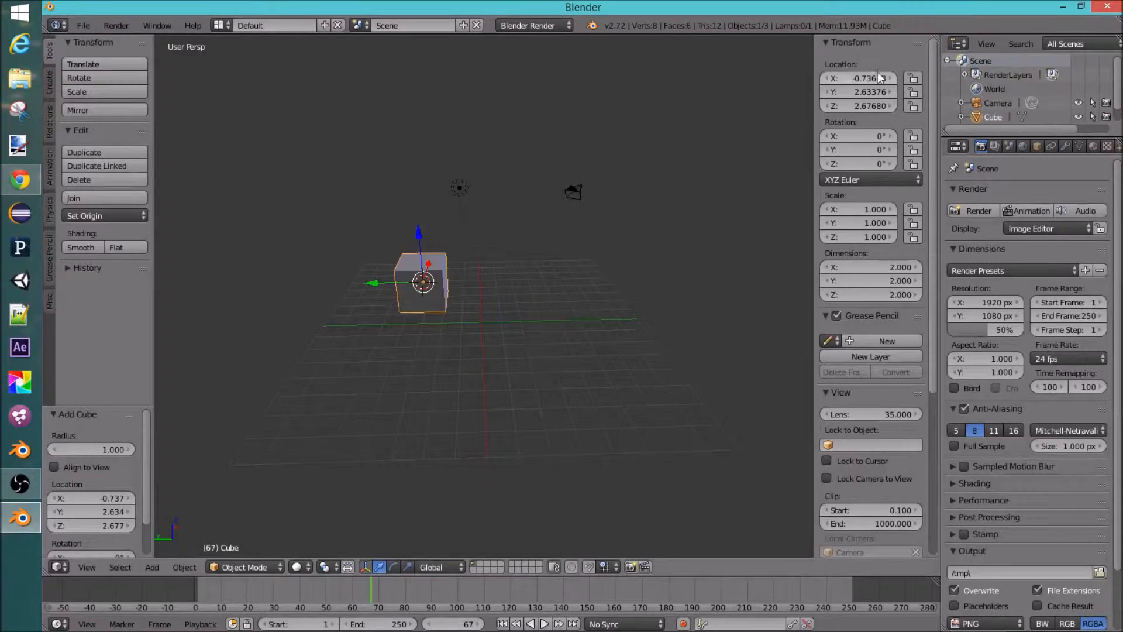
left_click(860, 78)
type("0")
key("Tab")
type("0")
key("Tab")
type("0")
key("Return")
middle_click_drag(469, 328, 646, 421)
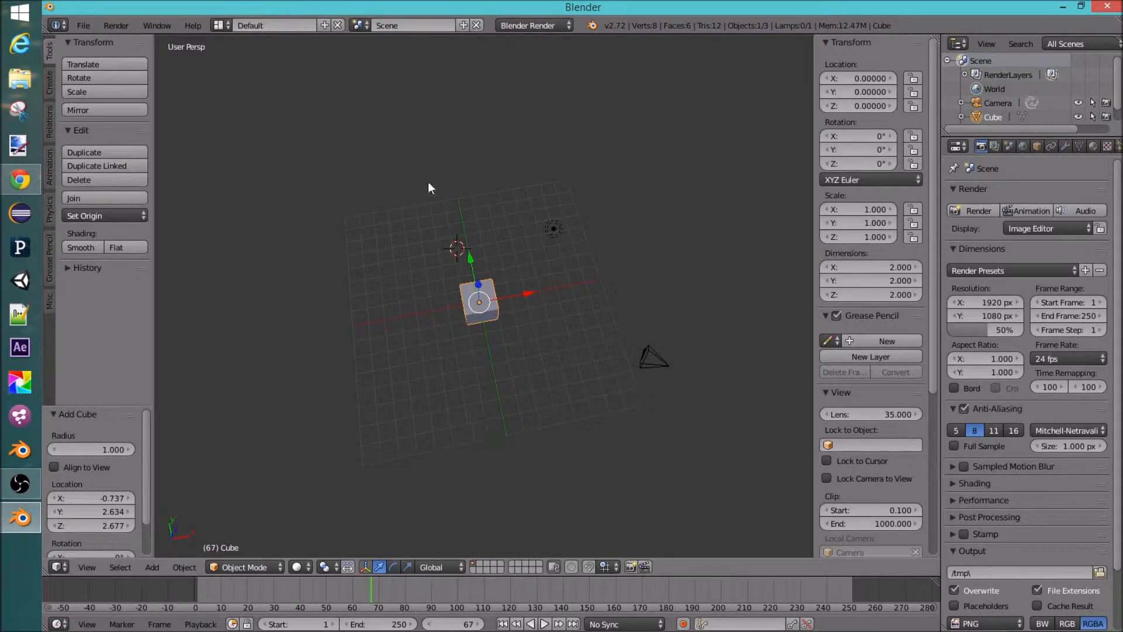
Step: Move the cube with the transform arrows and select the lamp
middle_click_drag(541, 377, 514, 326)
left_click_drag(520, 319, 474, 311)
mouse_move(474, 310)
middle_mouse_down()
mouse_move(503, 206)
mouse_move(458, 325)
middle_mouse_up()
left_click_drag(458, 324, 510, 325)
middle_click_drag(510, 325, 408, 404)
left_click_drag(542, 321, 626, 351)
left_click_drag(582, 290, 611, 349)
middle_click_drag(612, 348, 626, 237)
left_click_drag(627, 251, 515, 262)
middle_click_drag(581, 326, 587, 292)
right_click(535, 237)
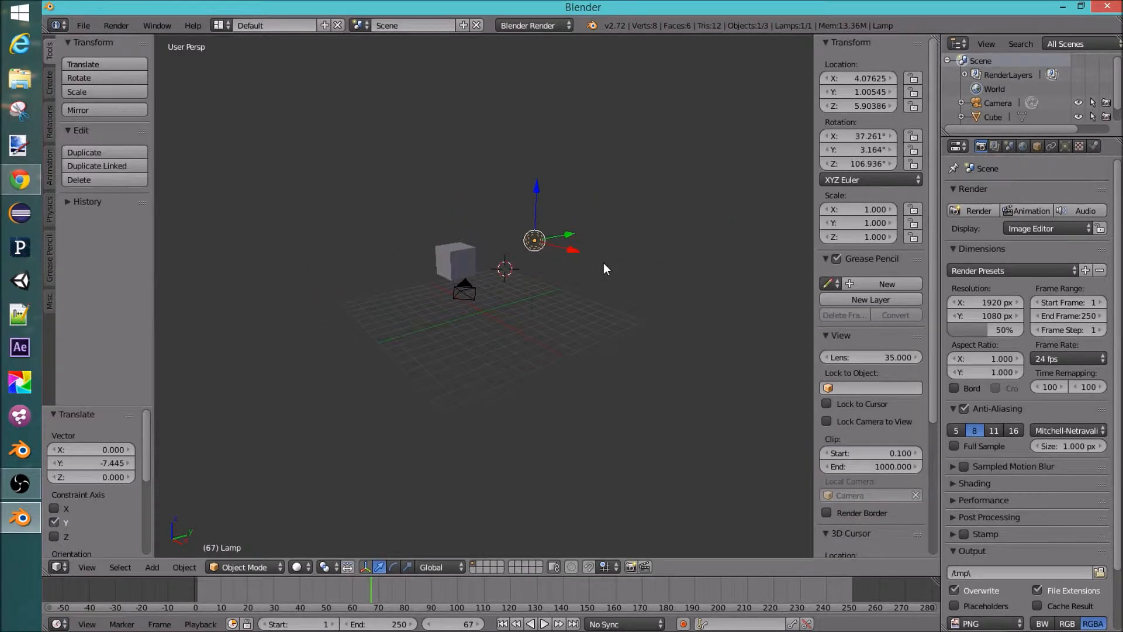
Step: Select the cube, move it with the transform arrows, and set its X location to 0
left_click_drag(591, 287, 609, 303)
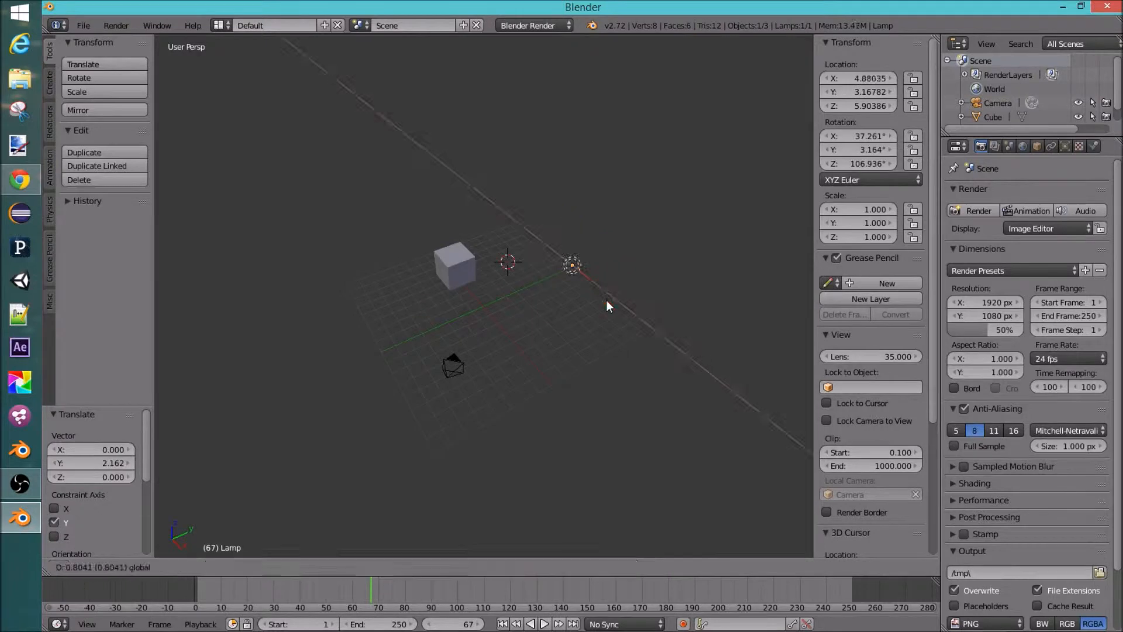
middle_click_drag(585, 333, 508, 270)
right_click(401, 269)
left_click_drag(381, 226, 374, 153)
middle_click_drag(481, 237, 466, 268)
right_click(466, 268)
middle_click_drag(534, 283, 485, 235)
left_click_drag(457, 224, 466, 262)
middle_click_drag(466, 262, 494, 284)
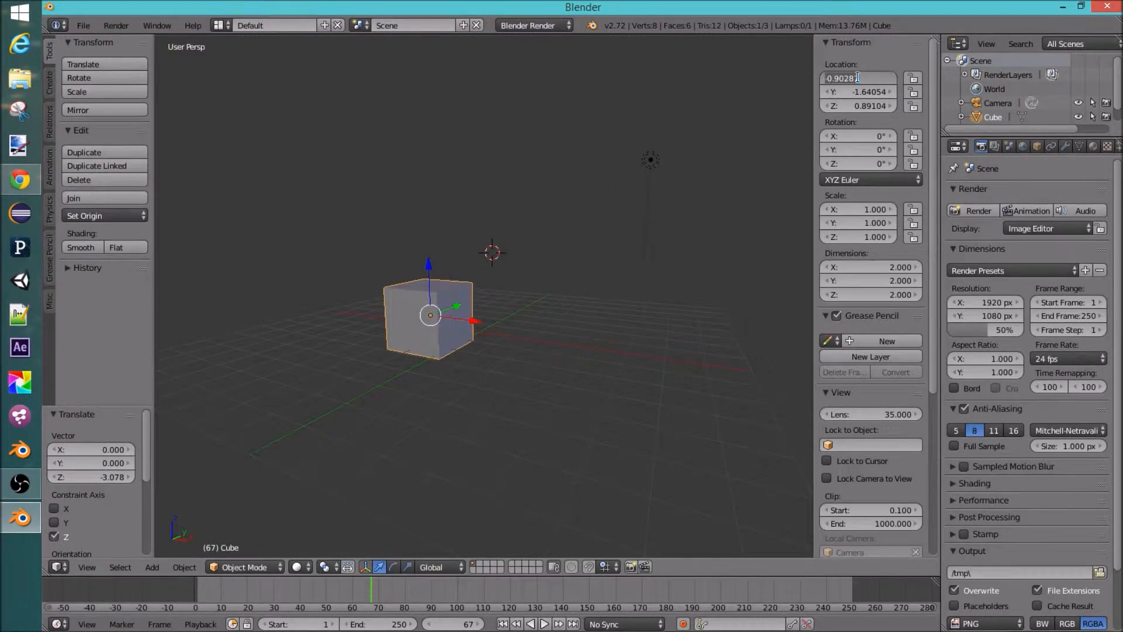
type("0")
key("Return")
Step: Drag the cube along its Z axis and undo each move
middle_click_drag(549, 276, 557, 297)
left_click_drag(476, 286, 470, 223)
key("ctrl+z")
middle_click_drag(574, 318, 590, 303)
left_click_drag(475, 285, 478, 240)
key("ctrl+z")
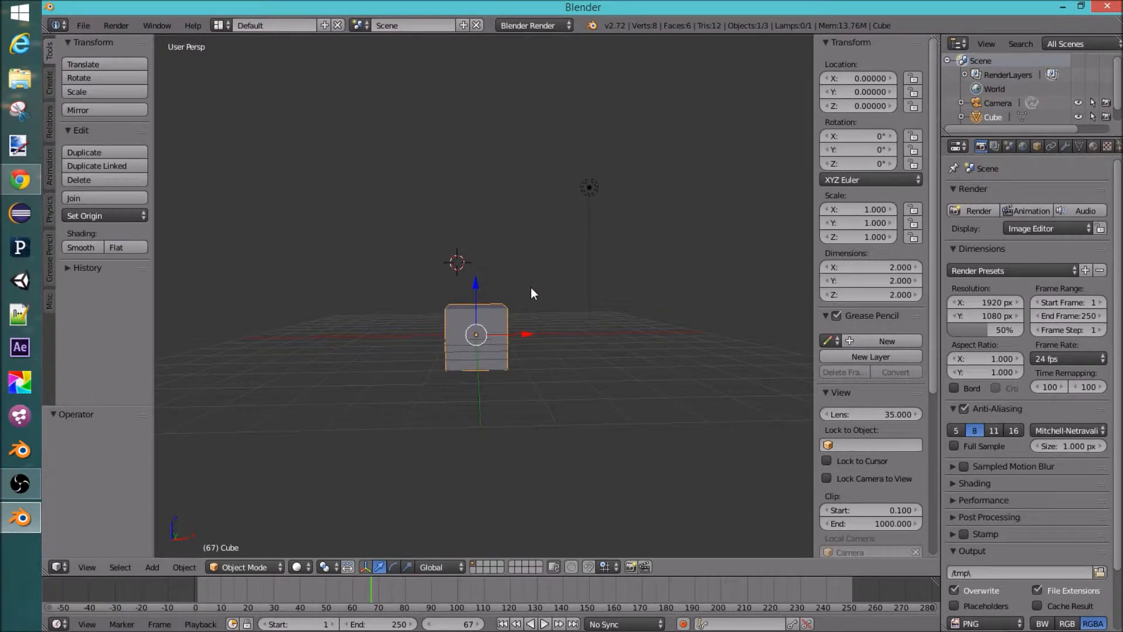
left_click_drag(478, 298, 473, 227)
key("ctrl+z")
middle_click_drag(530, 327, 409, 360)
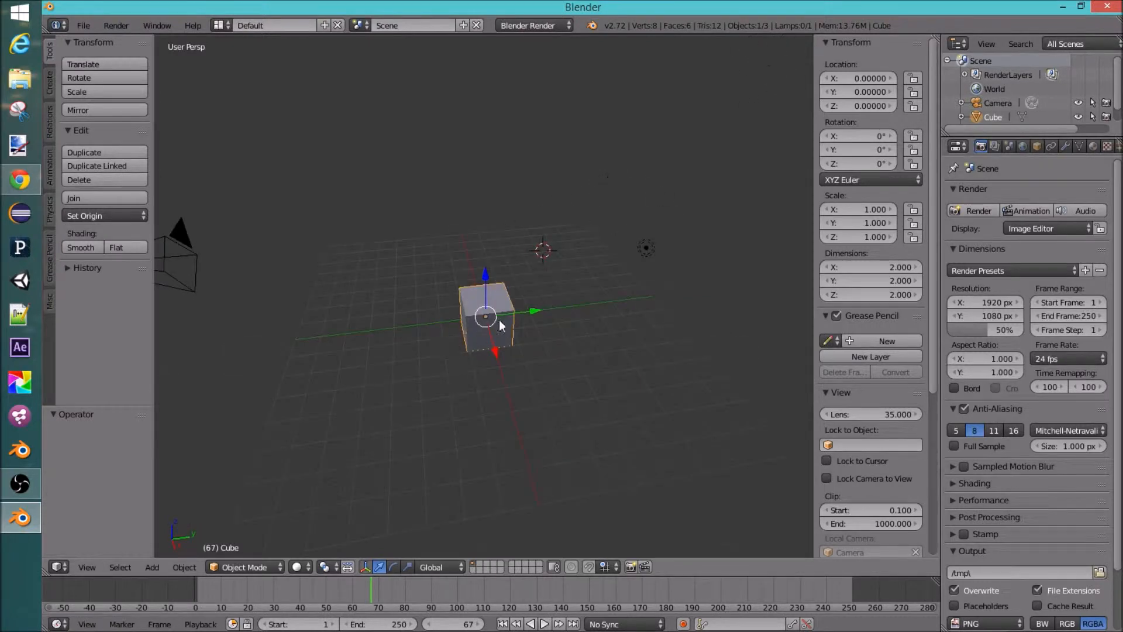
key("ctrl+z")
Step: Set the cube's Z location to 0
middle_click_drag(501, 322, 790, 152)
left_click(863, 106)
type("0")
key("Return")
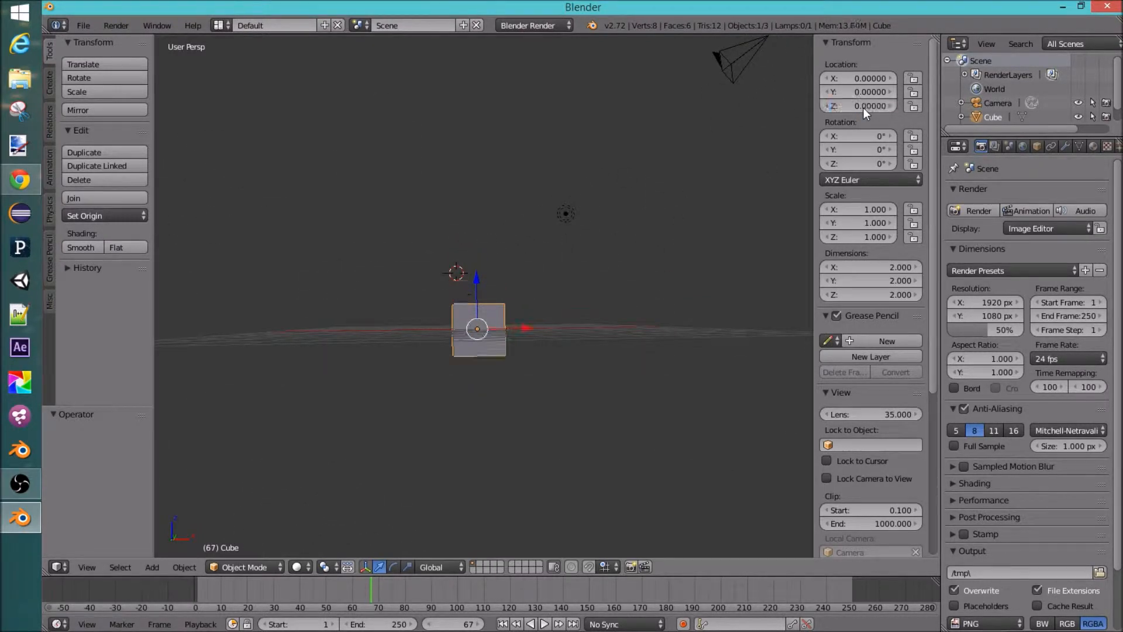
Step: Add a UV sphere mesh at the 3D cursor
middle_click_drag(553, 290, 396, 349)
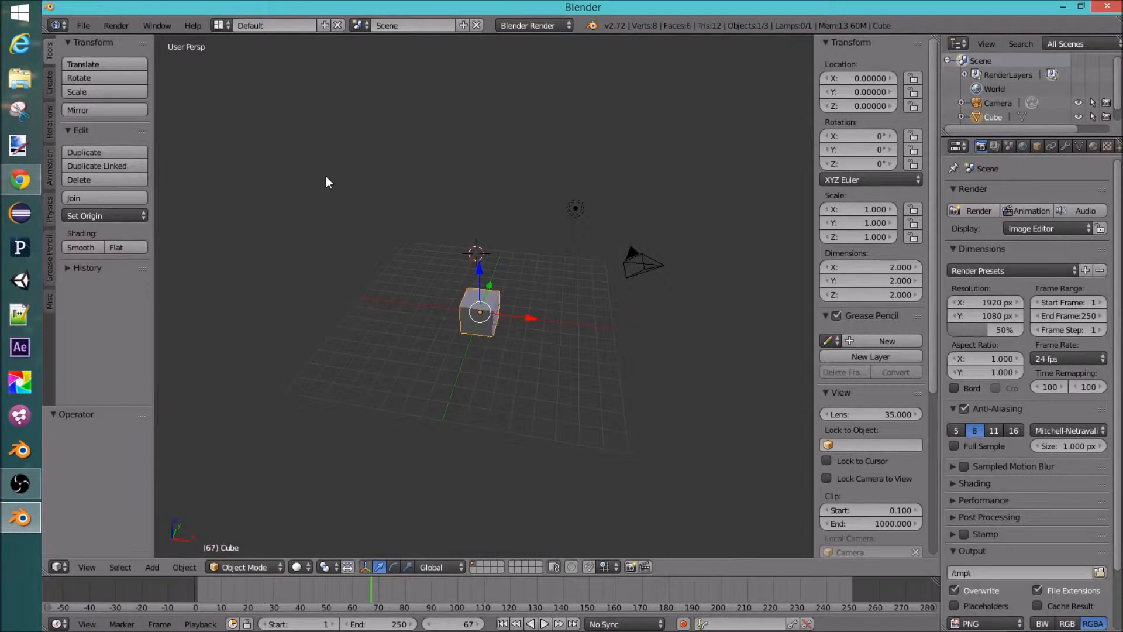
scroll(456, 307, "up", 2)
middle_click_drag(510, 270, 486, 284)
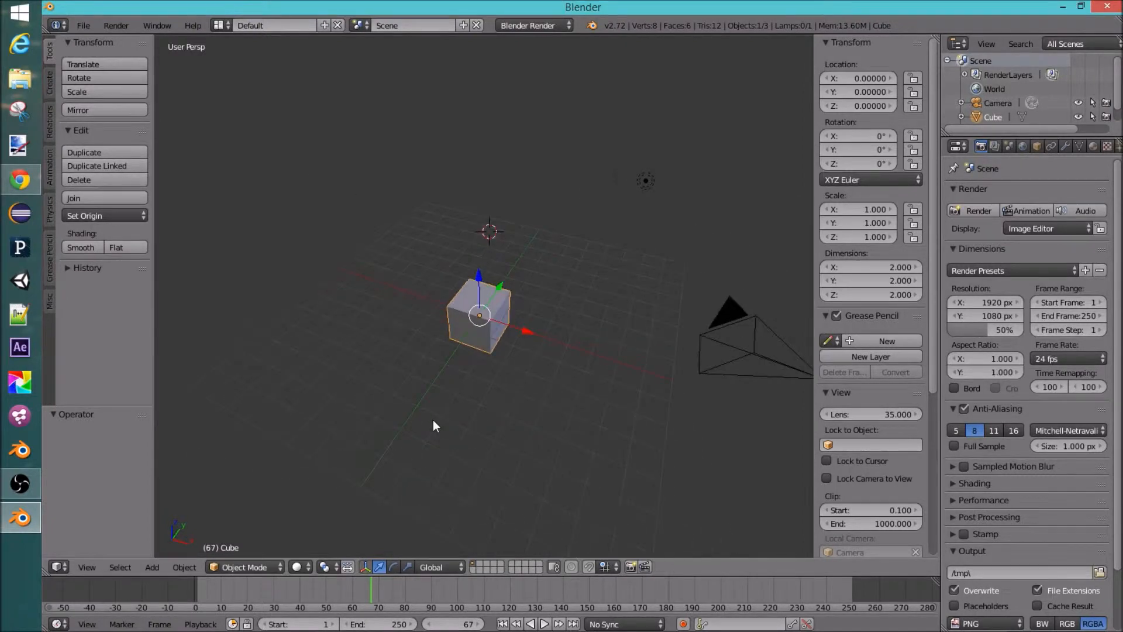
left_click(240, 567)
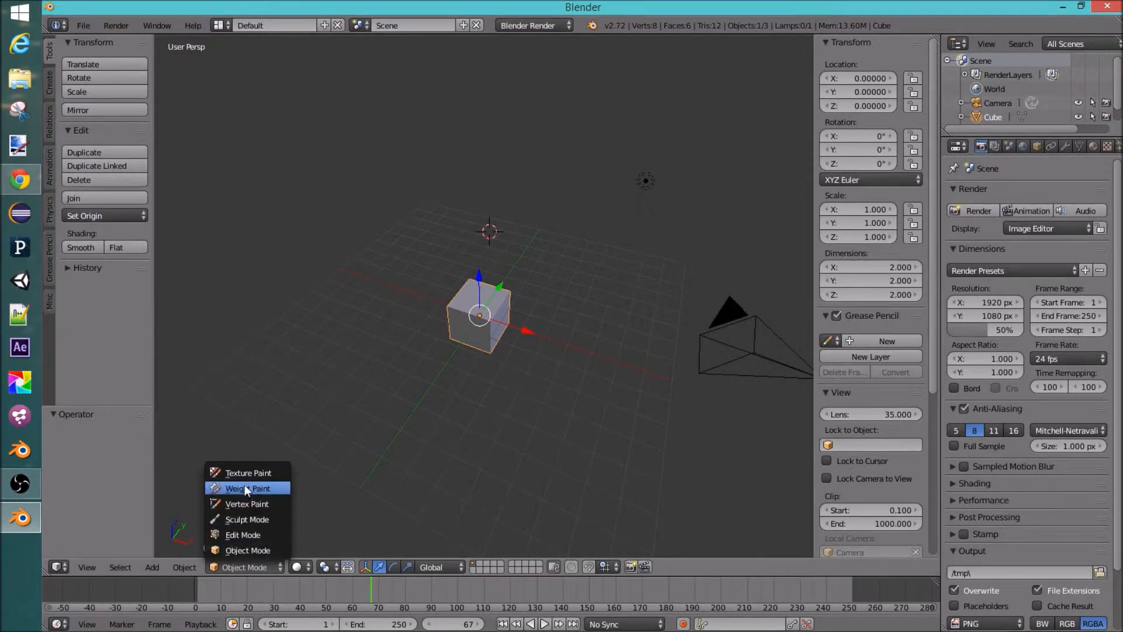
left_click(244, 549)
middle_click_drag(467, 364, 489, 318)
middle_click_drag(498, 410, 538, 356)
key("shift+a")
mouse_move(538, 355)
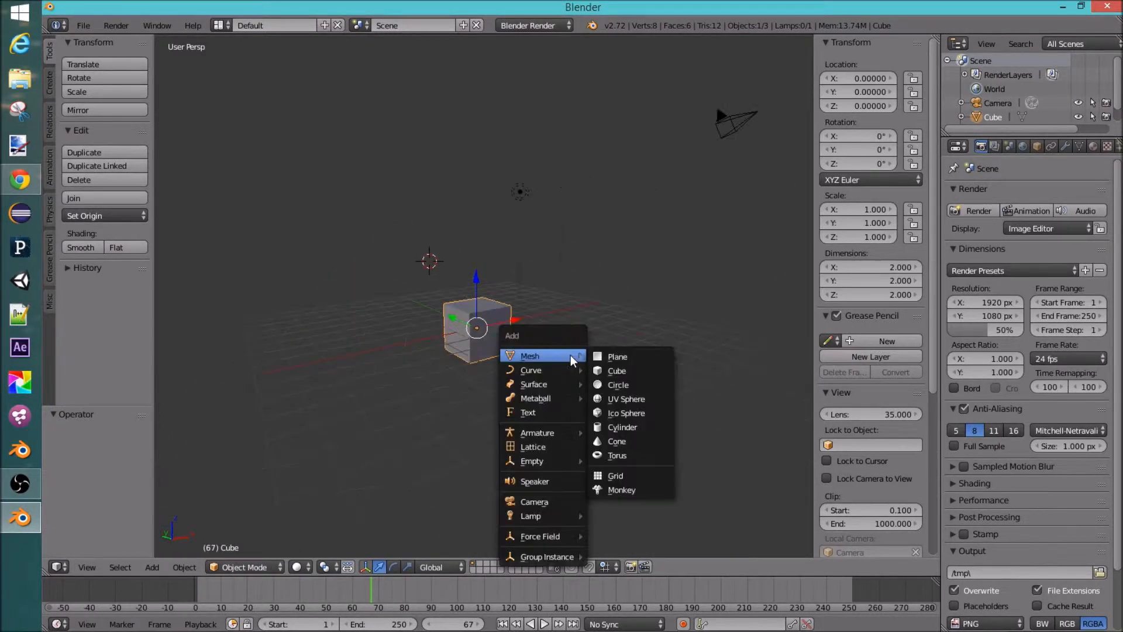
left_click(639, 400)
middle_click_drag(622, 393, 373, 302)
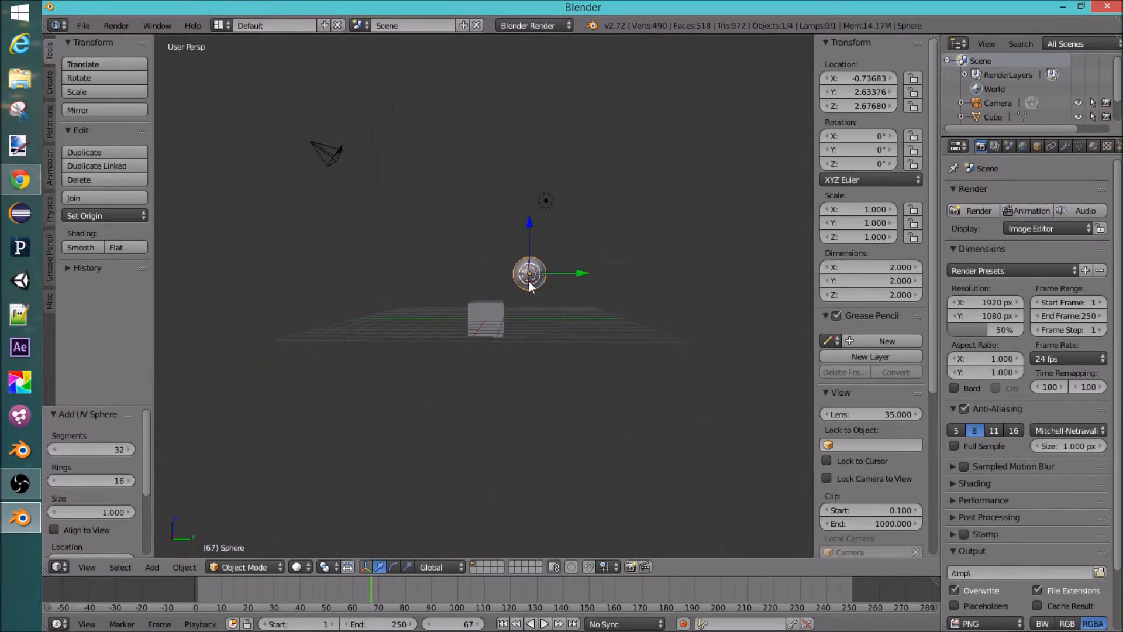
Step: Move the UV sphere along the Z axis to lower it beside the cube
middle_click_drag(530, 285, 514, 316)
key("g")
key("z")
left_click(429, 296)
middle_click_drag(429, 296, 529, 310)
right_click(483, 301)
right_click(529, 310)
key("g")
key("z")
left_click(525, 249)
middle_click_drag(525, 249, 493, 284)
right_click(489, 293)
right_click(612, 280)
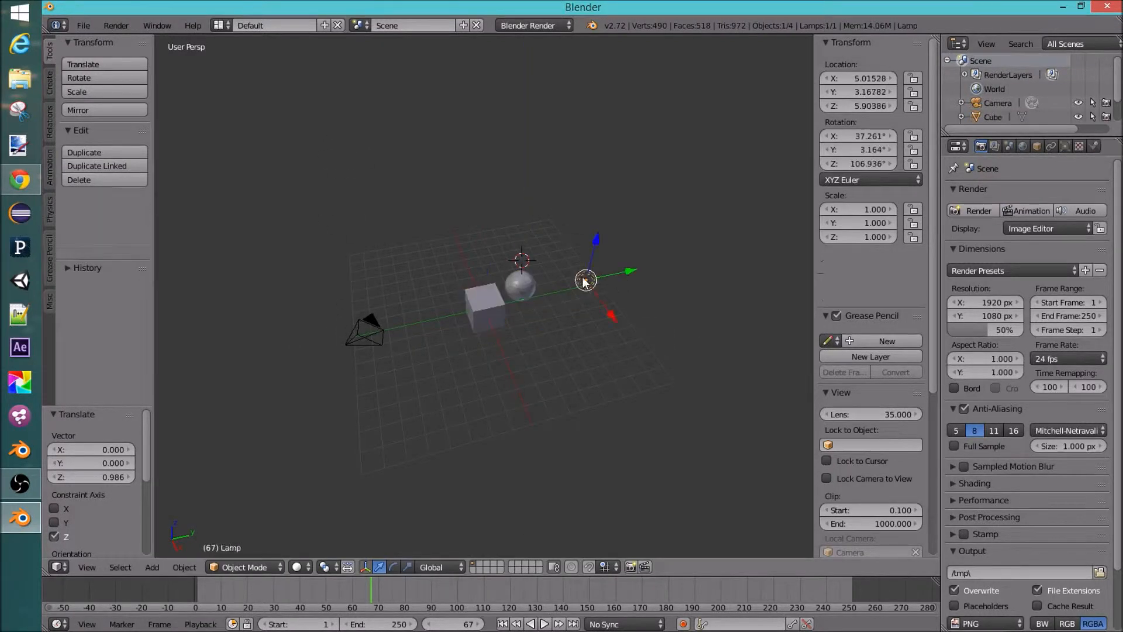
Step: Select the cube and switch to Edit Mode
right_click(356, 319)
right_click(481, 301)
middle_click_drag(480, 302, 509, 332)
middle_click_drag(602, 337, 493, 313)
scroll(502, 341, "up", 2)
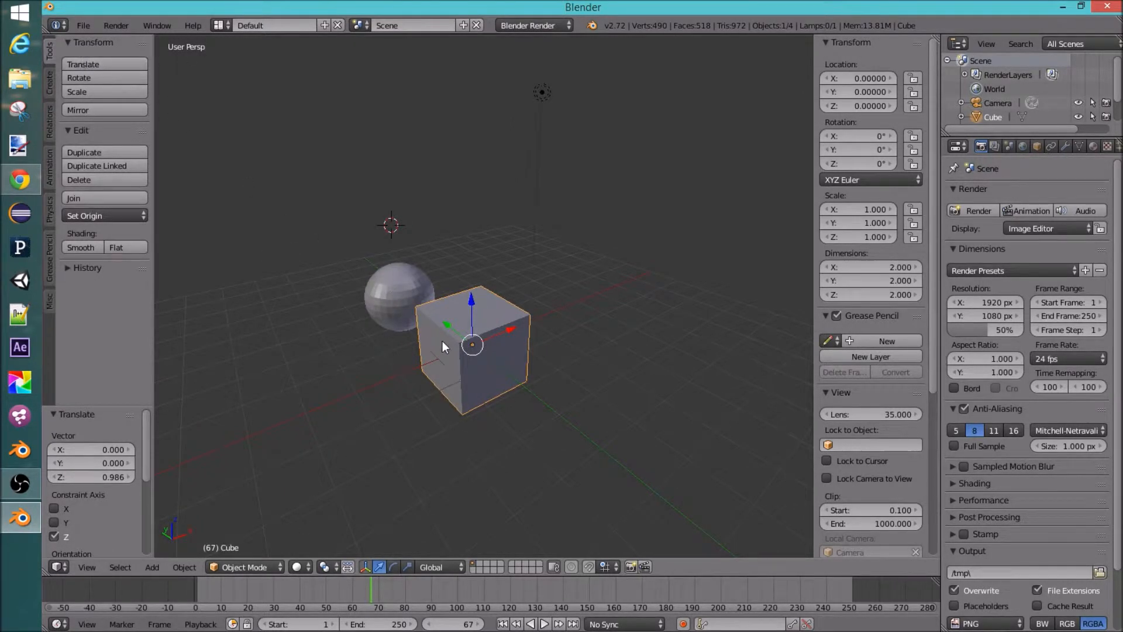
left_click(258, 567)
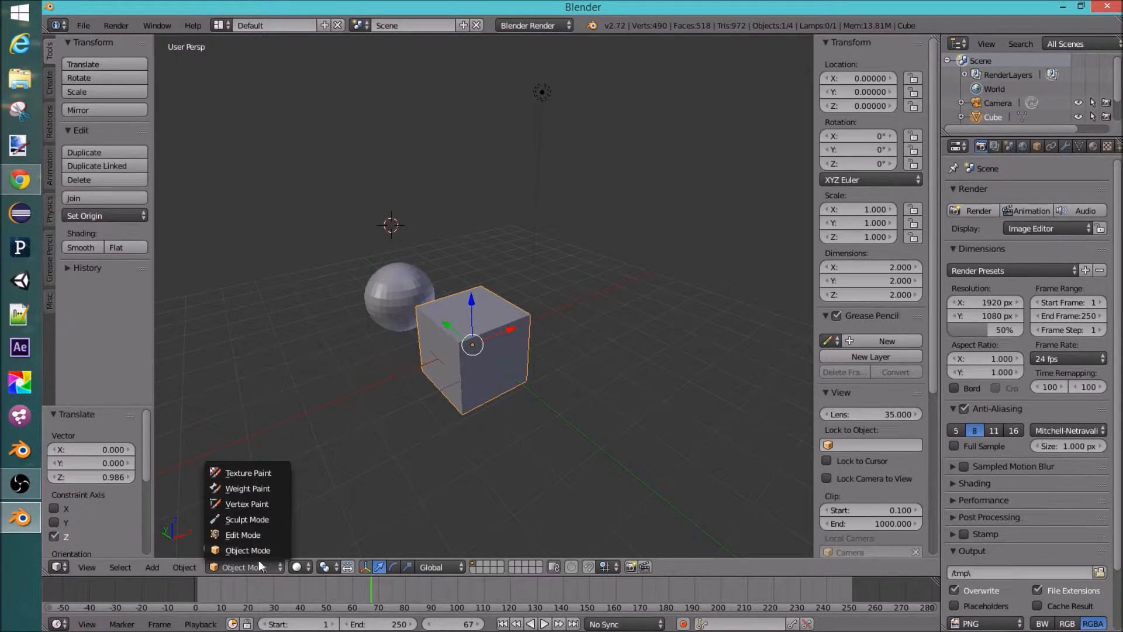
left_click(257, 538)
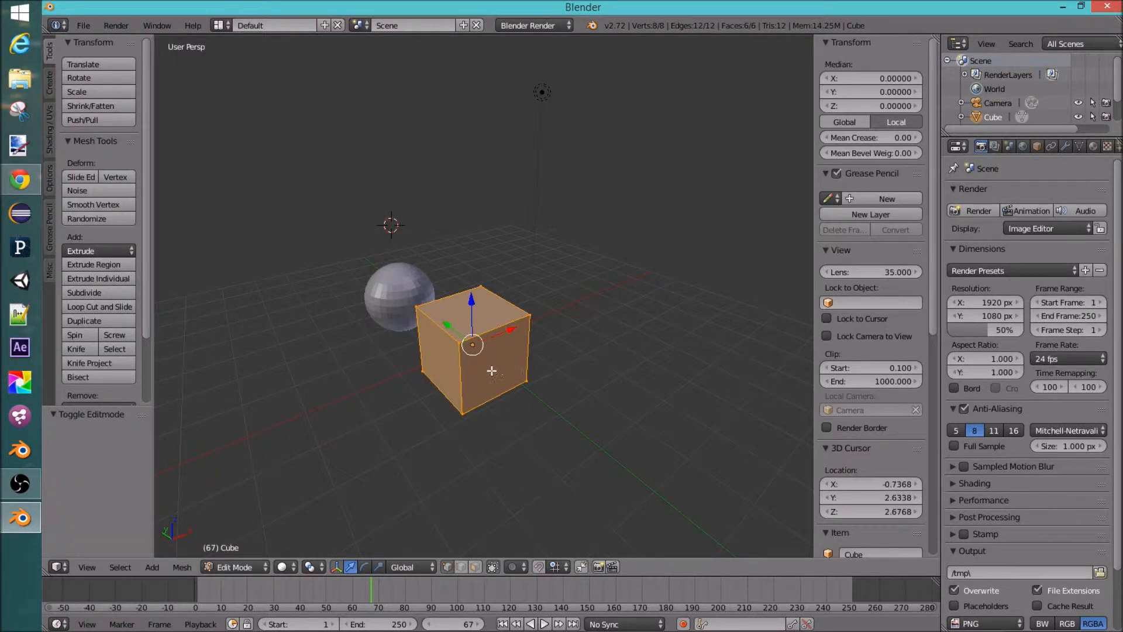
Step: Return to Object Mode and toggle repeatedly between Object and Edit Mode, ending in Edit Mode
middle_click_drag(491, 371, 514, 331)
left_click(246, 566)
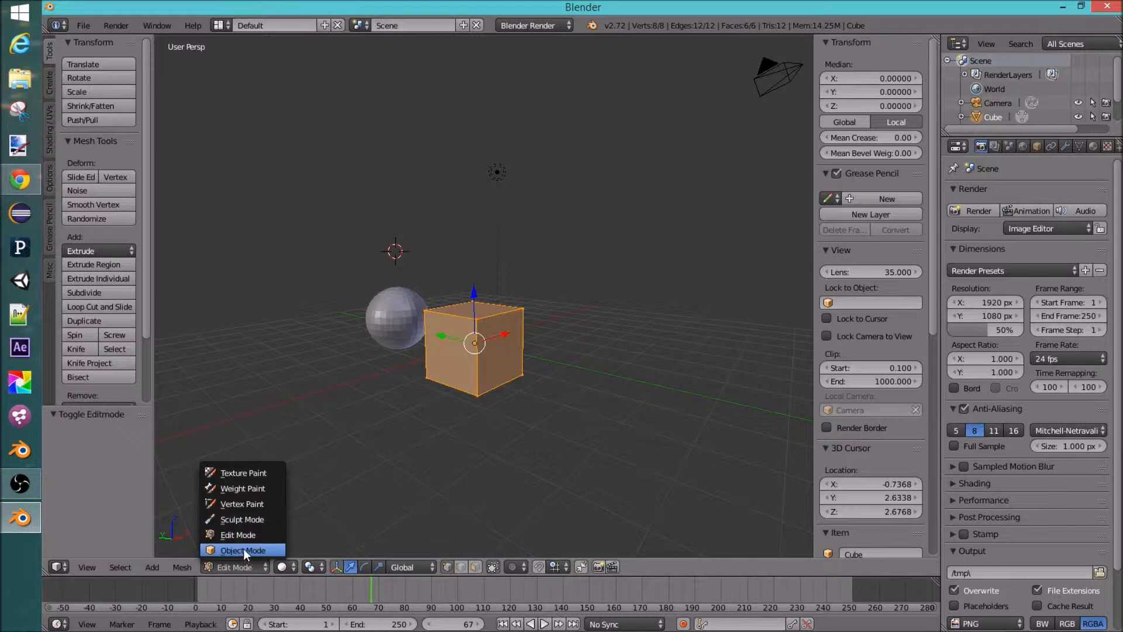
left_click(243, 549)
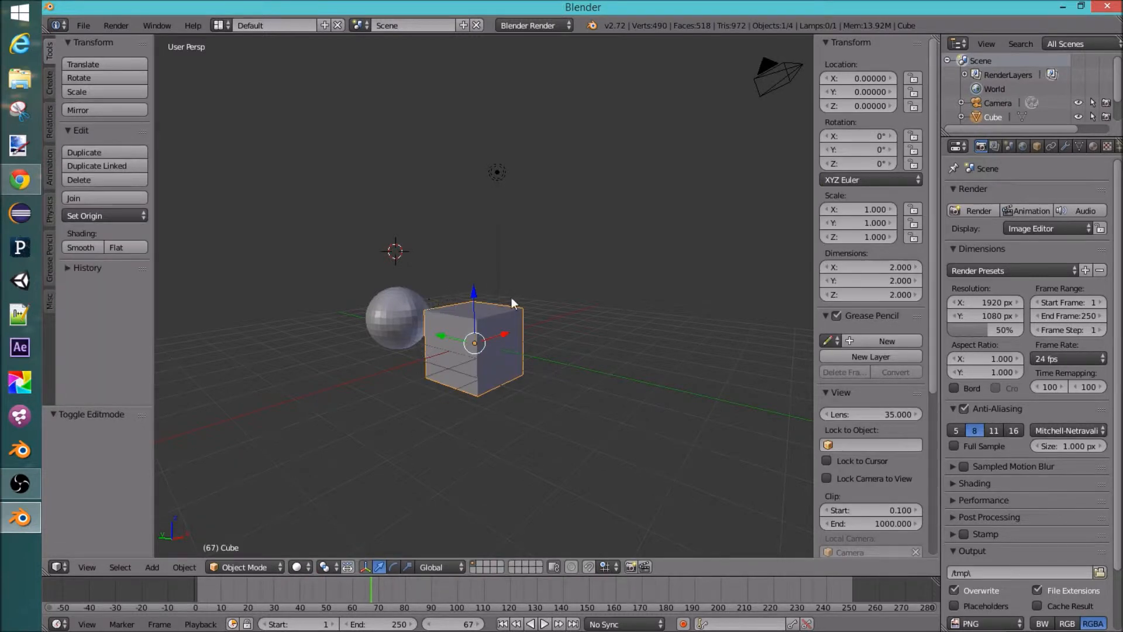
key("Tab")
key("Tab")
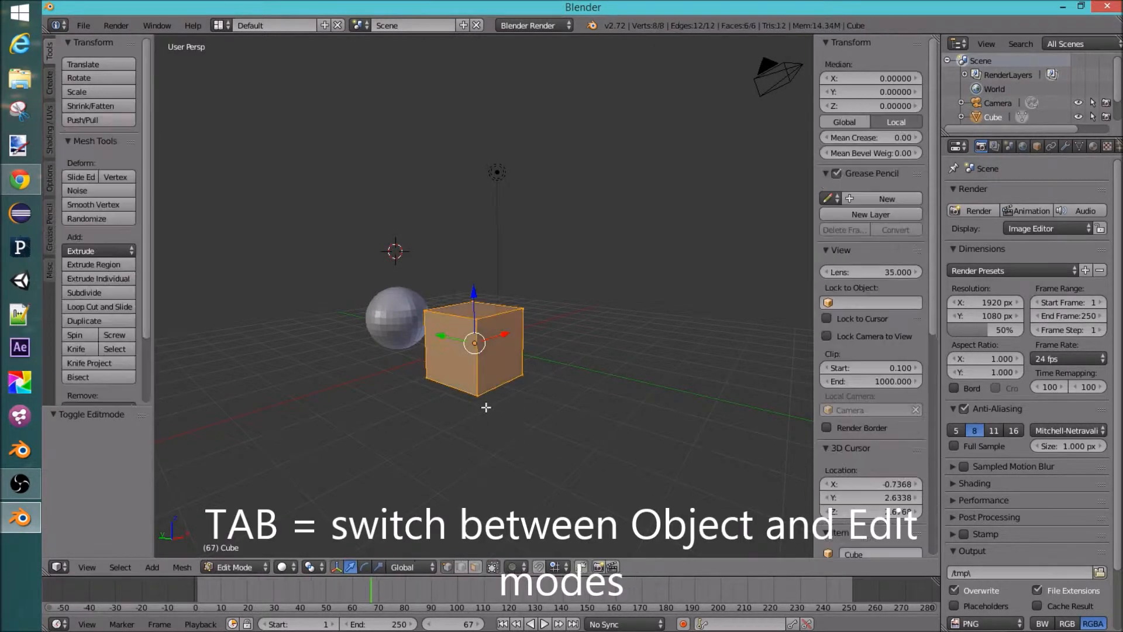
key("Tab")
key("Tab")
key("Tab")
key("Tab")
key("Tab")
key("Tab")
key("Tab")
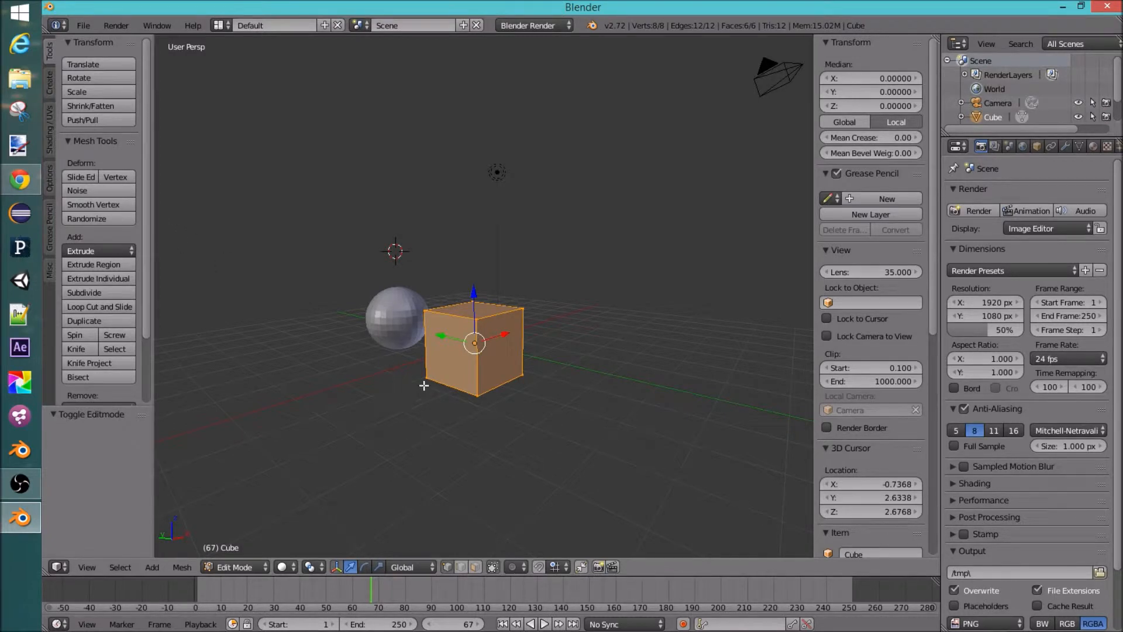
Step: Examine the cube in Edit Mode from several angles
left_click(237, 568)
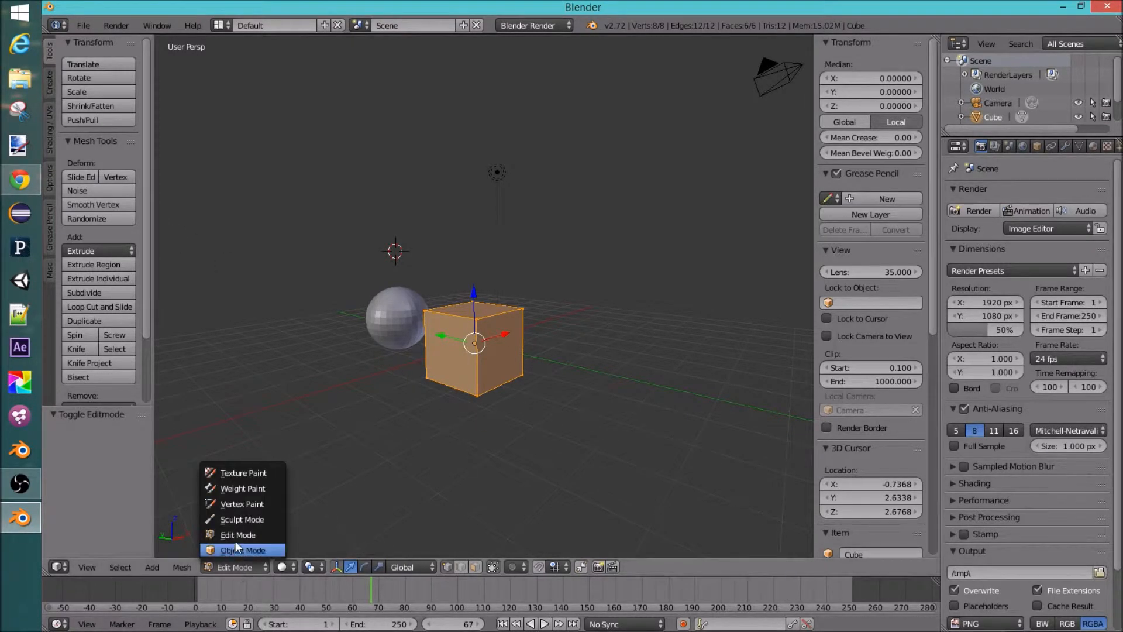
left_click(241, 535)
middle_click_drag(566, 336, 479, 299)
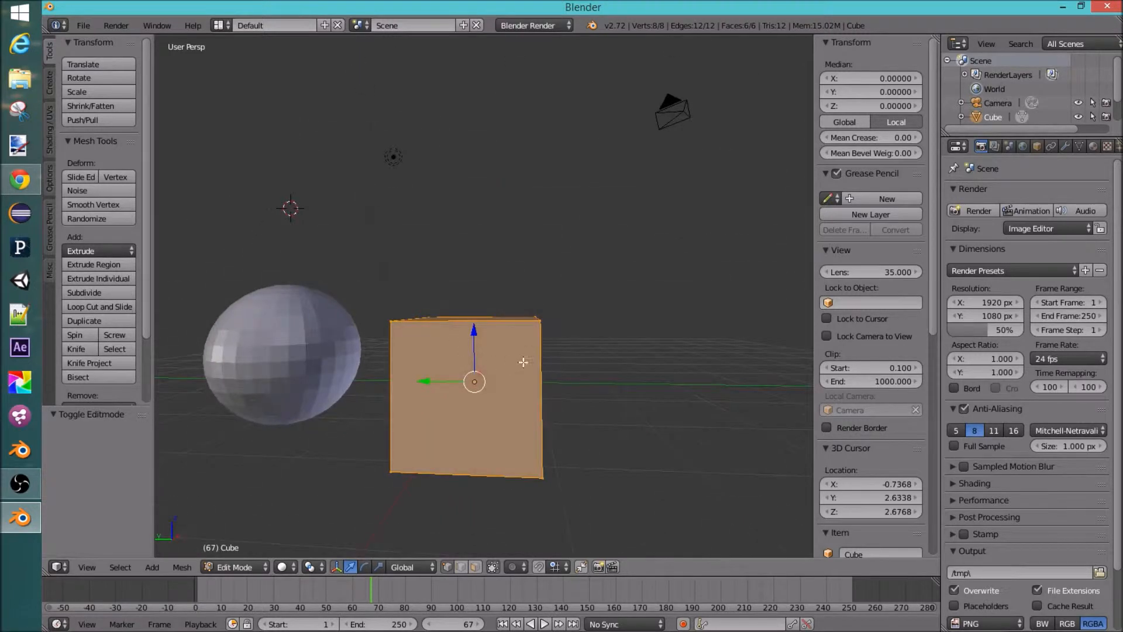
middle_click_drag(522, 355, 522, 407)
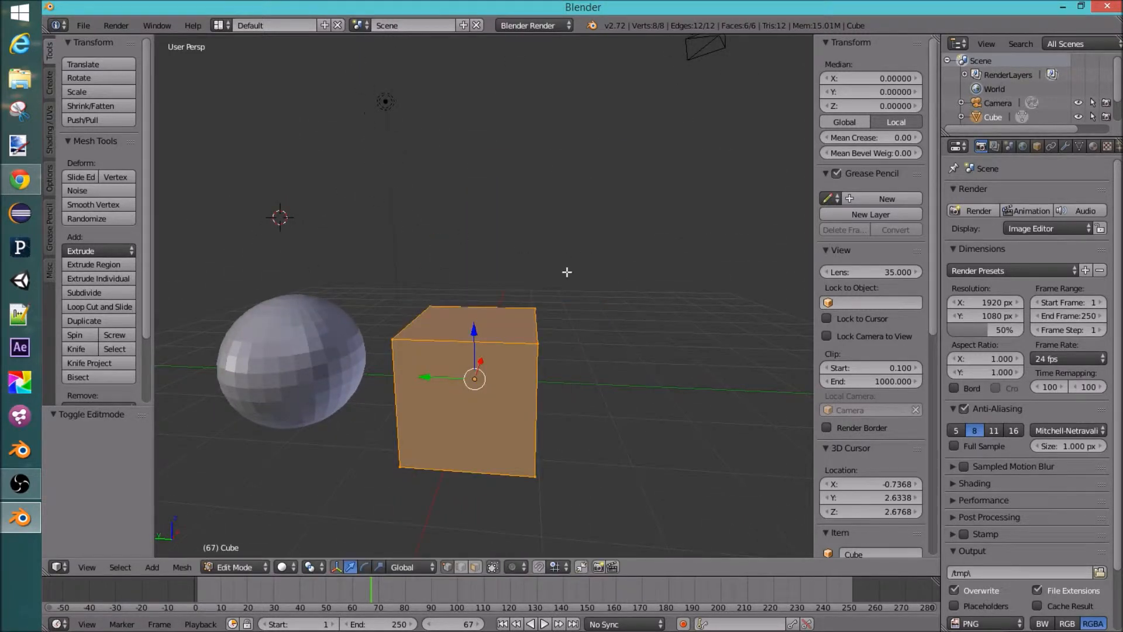
mouse_move(483, 360)
middle_mouse_down()
mouse_move(573, 170)
mouse_move(513, 389)
mouse_move(440, 320)
mouse_move(542, 329)
mouse_move(486, 352)
mouse_move(516, 328)
mouse_move(564, 332)
mouse_move(499, 351)
middle_mouse_up()
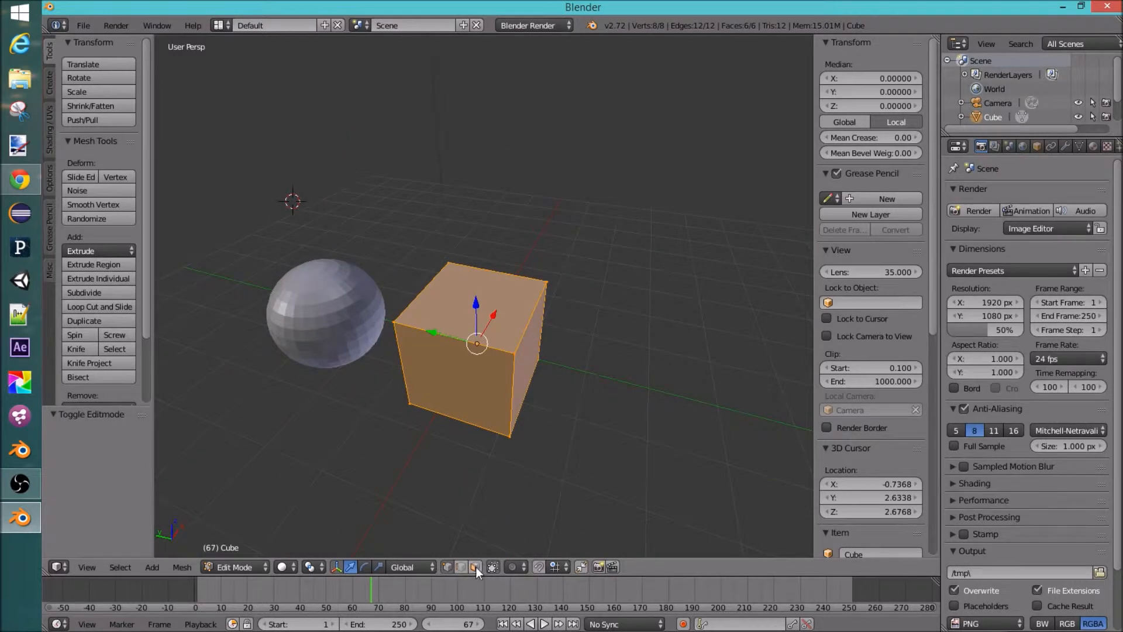
Step: Switch to vertex select mode and select individual corner vertices of the cube one at a time
left_click(446, 566)
right_click(394, 321)
right_click(452, 260)
right_click(545, 283)
right_click(516, 355)
middle_click_drag(517, 414, 505, 387)
right_click(502, 420)
right_click(540, 372)
right_click(395, 394)
middle_click_drag(395, 395, 496, 309)
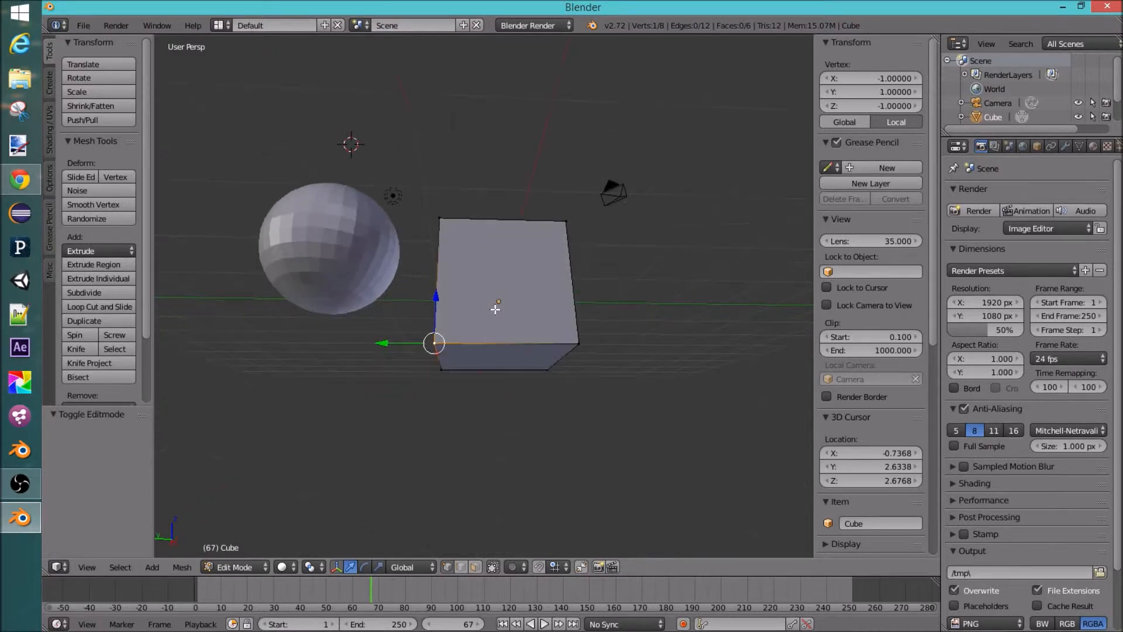
right_click(547, 369)
middle_click_drag(547, 369, 515, 386)
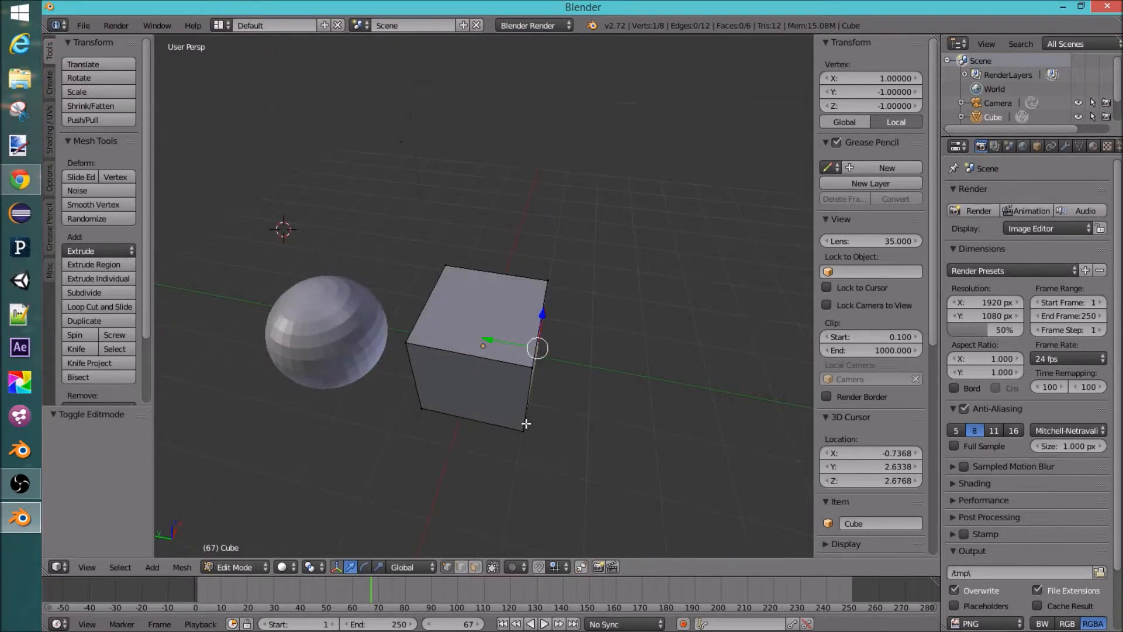
Step: Switch to edge select mode and select a single edge of the cube
left_click(460, 566)
right_click(480, 363)
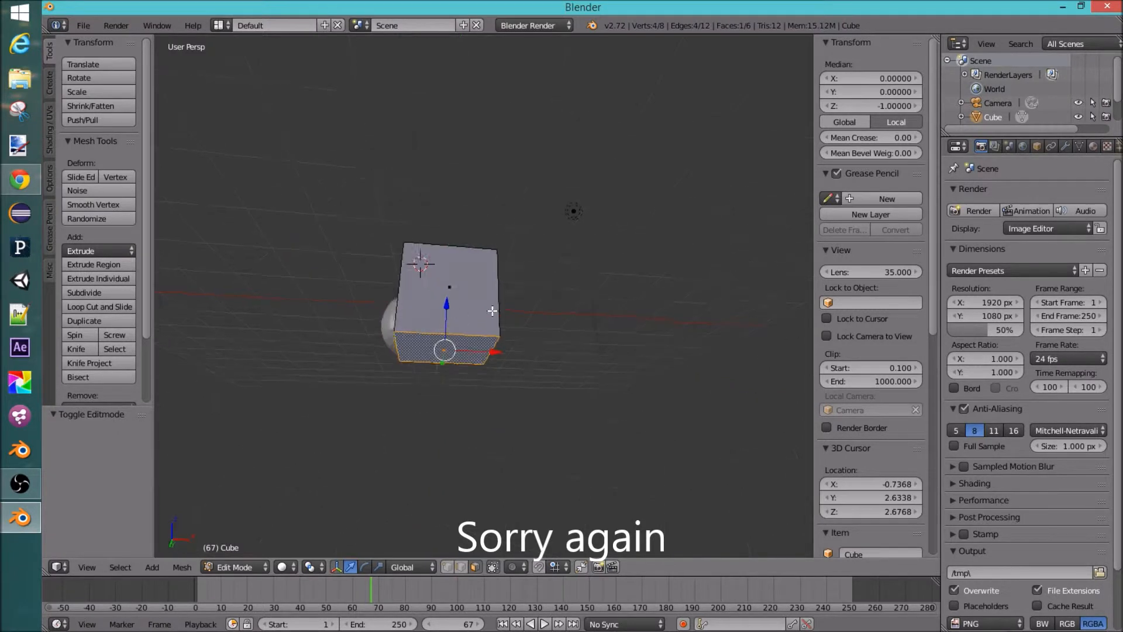
middle_click_drag(419, 264, 493, 307)
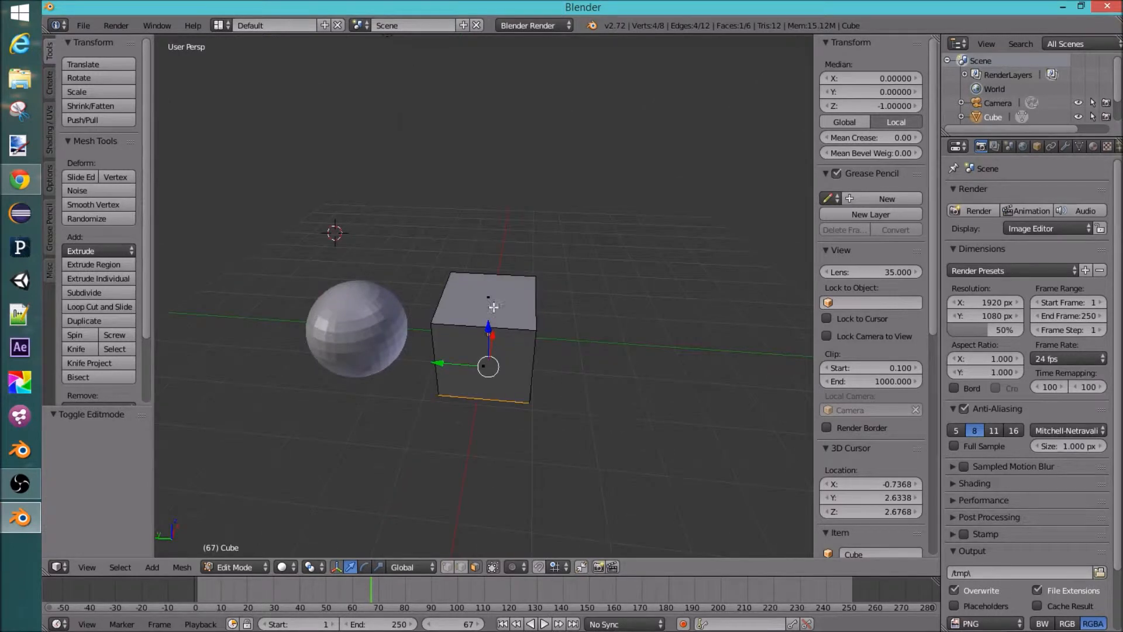
Step: Select individual faces of the cube, then select a path of adjacent faces across it
right_click(493, 307)
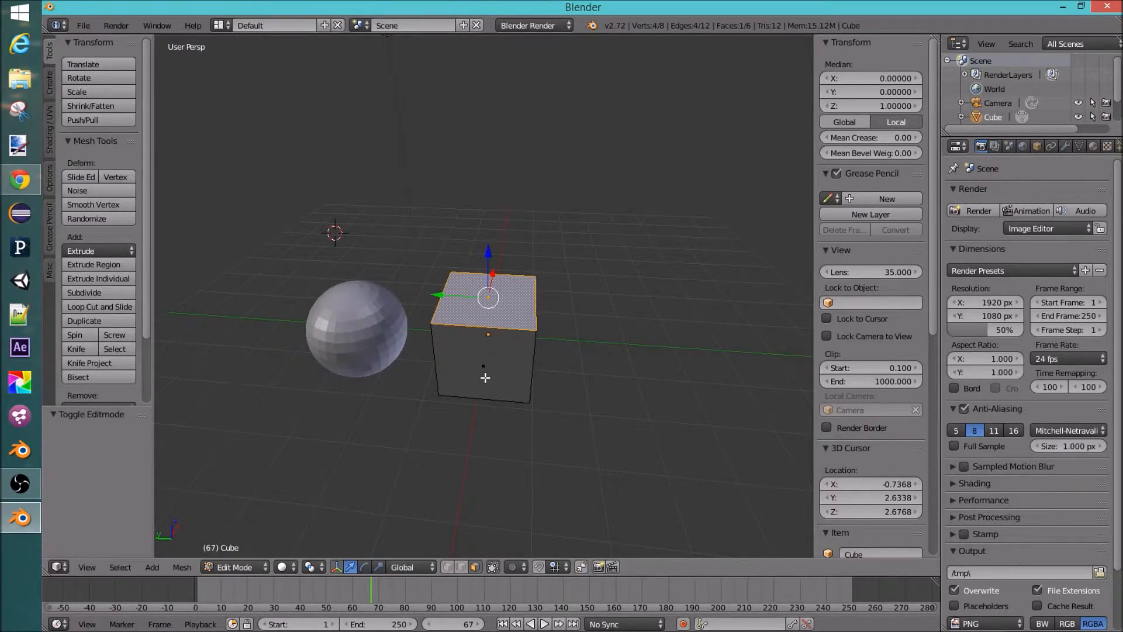
right_click(485, 378, "shift")
middle_click_drag(529, 346, 563, 347)
right_click(475, 353, "shift")
right_click(465, 287)
middle_click_drag(514, 376, 533, 280)
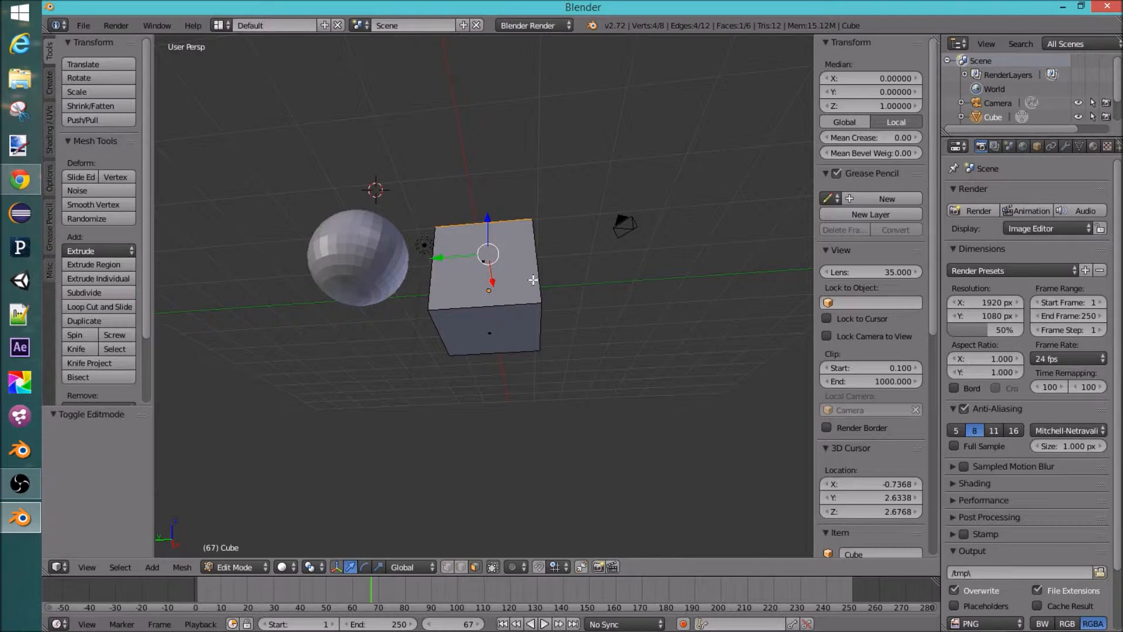
right_click(489, 334, "ctrl")
middle_click_drag(490, 334, 528, 372)
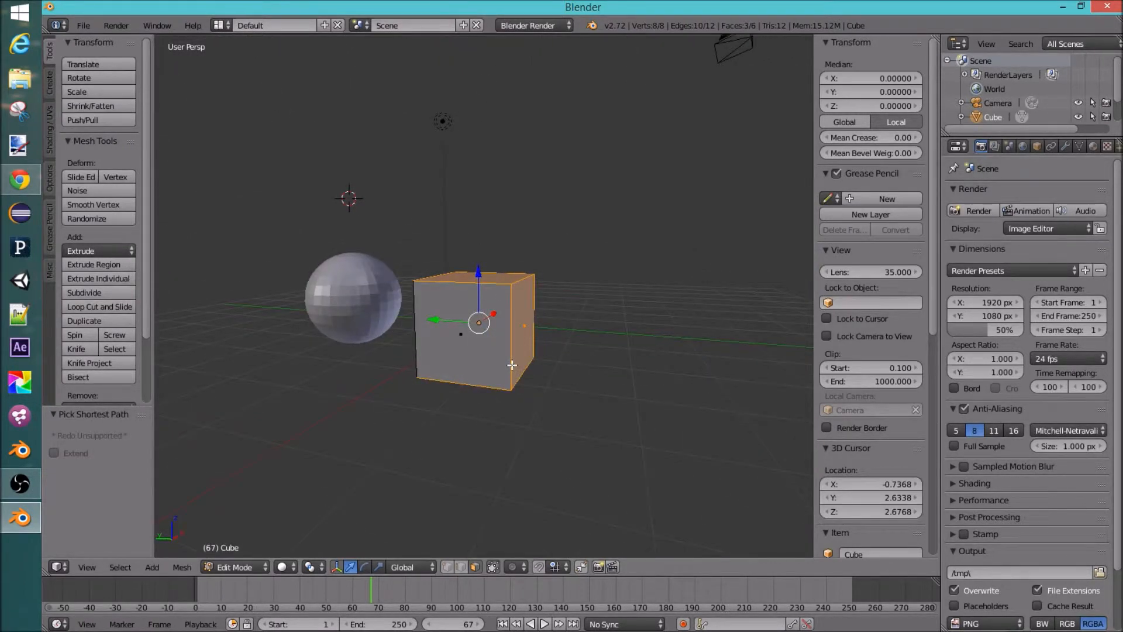
middle_click_drag(507, 373, 468, 298)
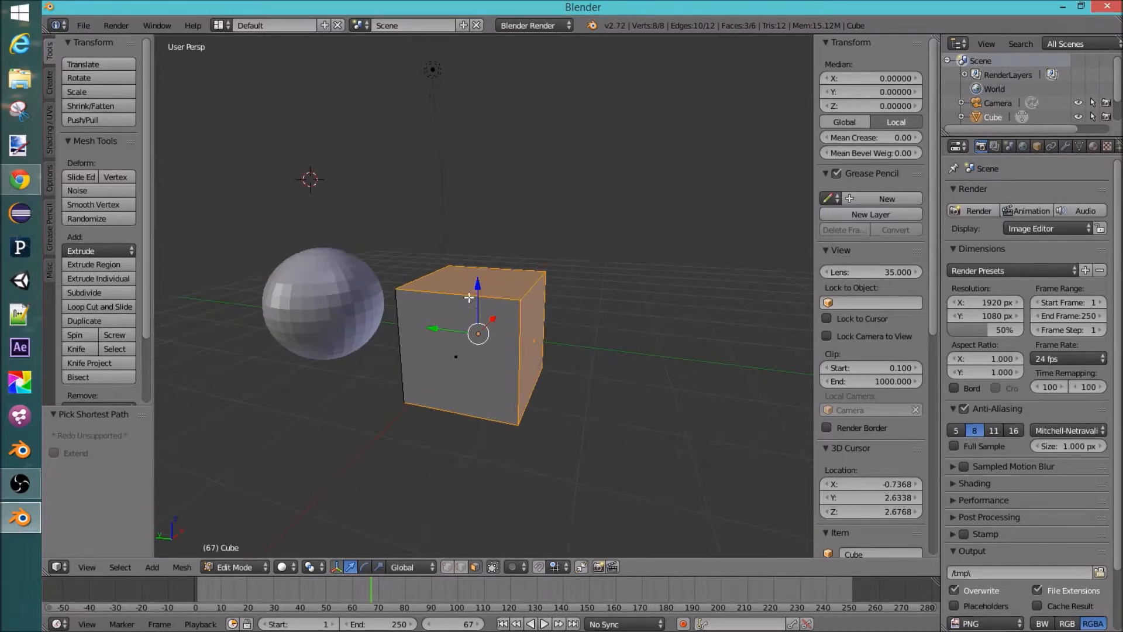
right_click(472, 370)
middle_click_drag(526, 358, 531, 386)
Step: Toggle the selection of all the cube's elements on and off
key("a")
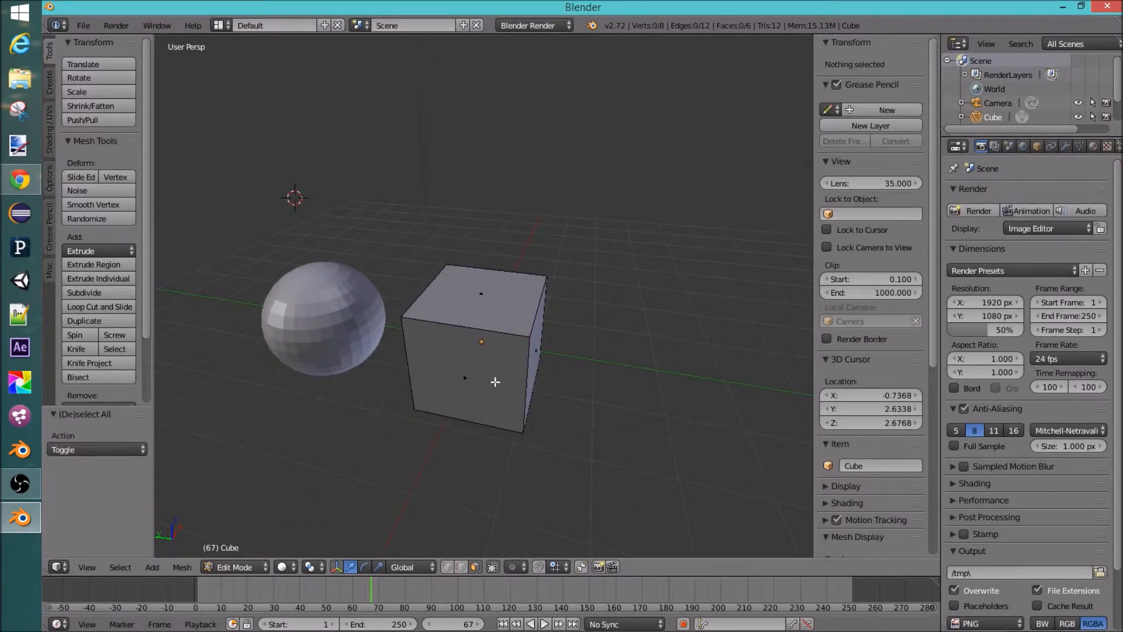
key("a")
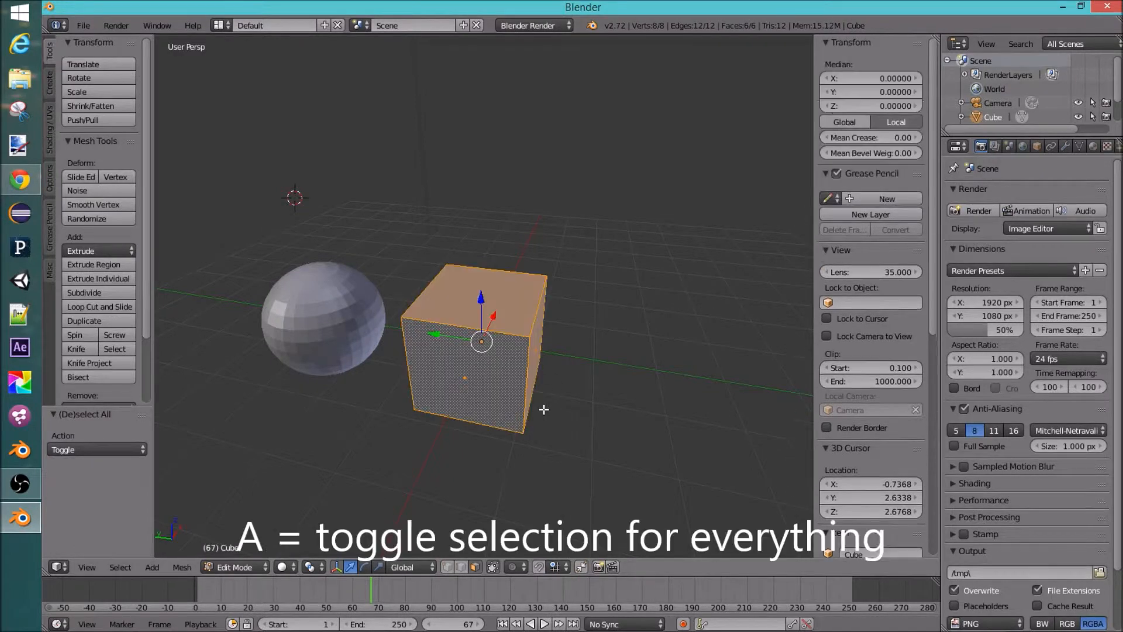
middle_click_drag(586, 357, 339, 288)
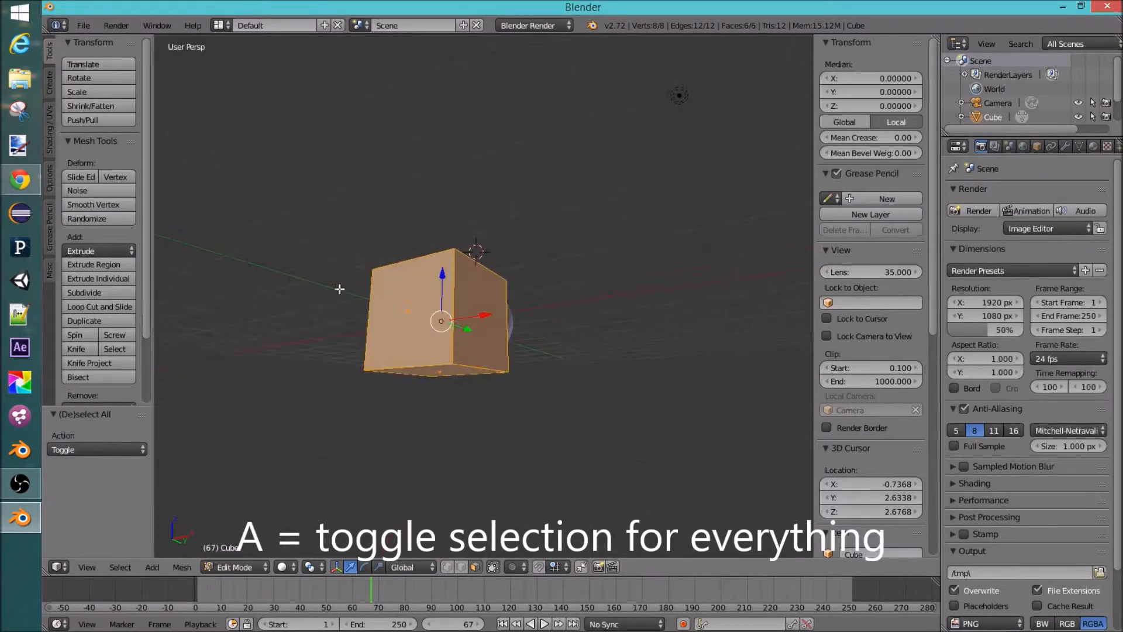
middle_click_drag(450, 246, 652, 369)
key("a")
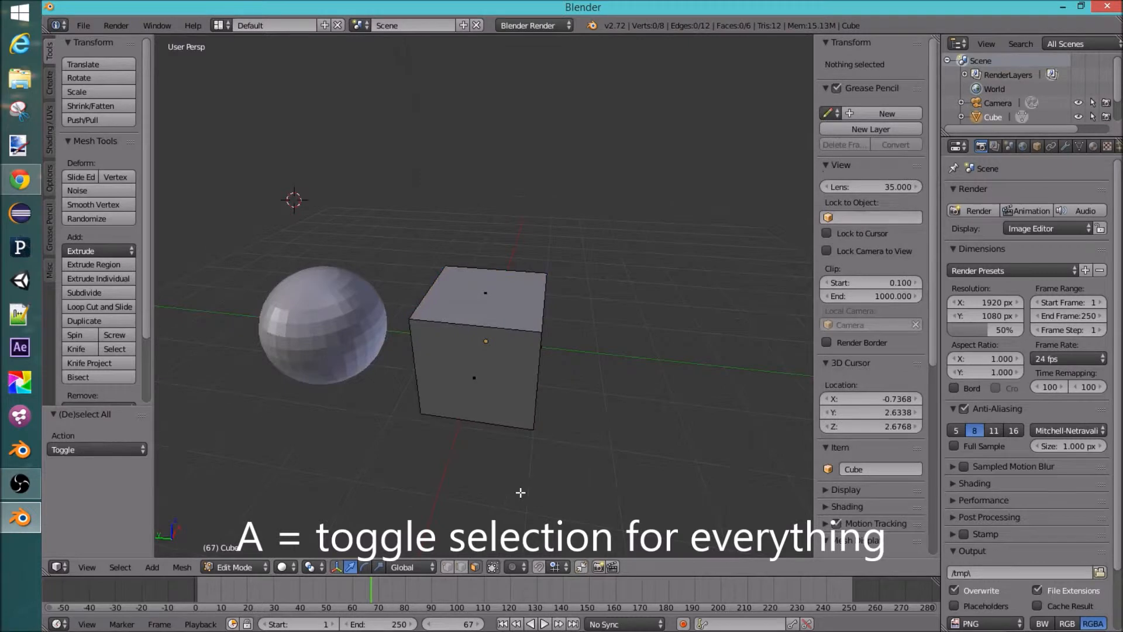
middle_click_drag(448, 331, 455, 338)
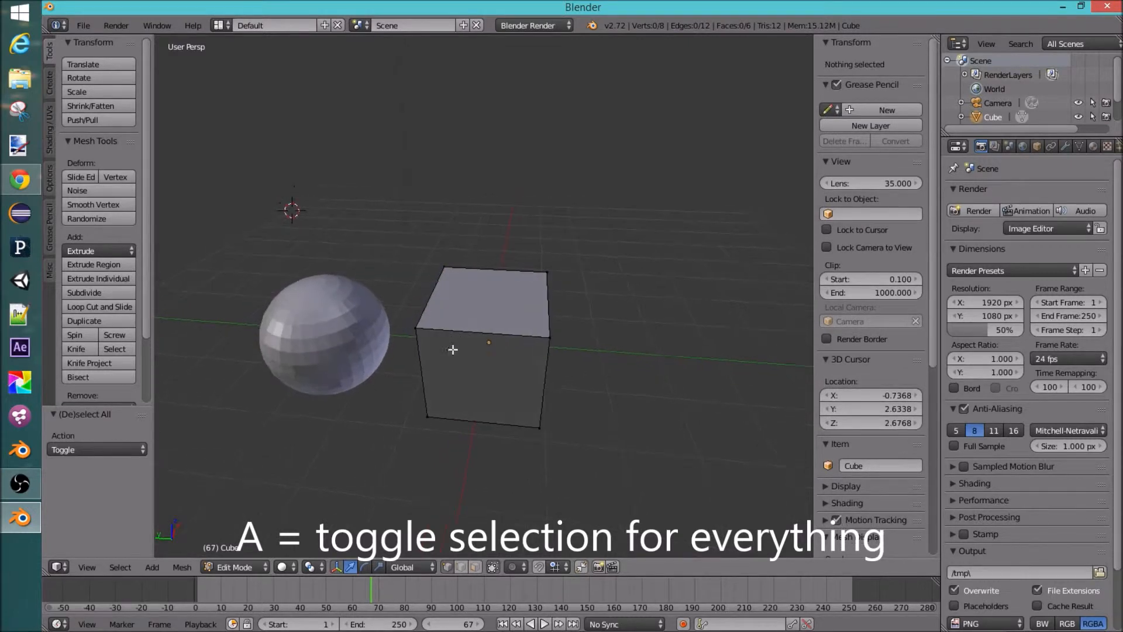
Step: Select a single vertex, then an edge, then the top face of the cube
right_click(416, 328)
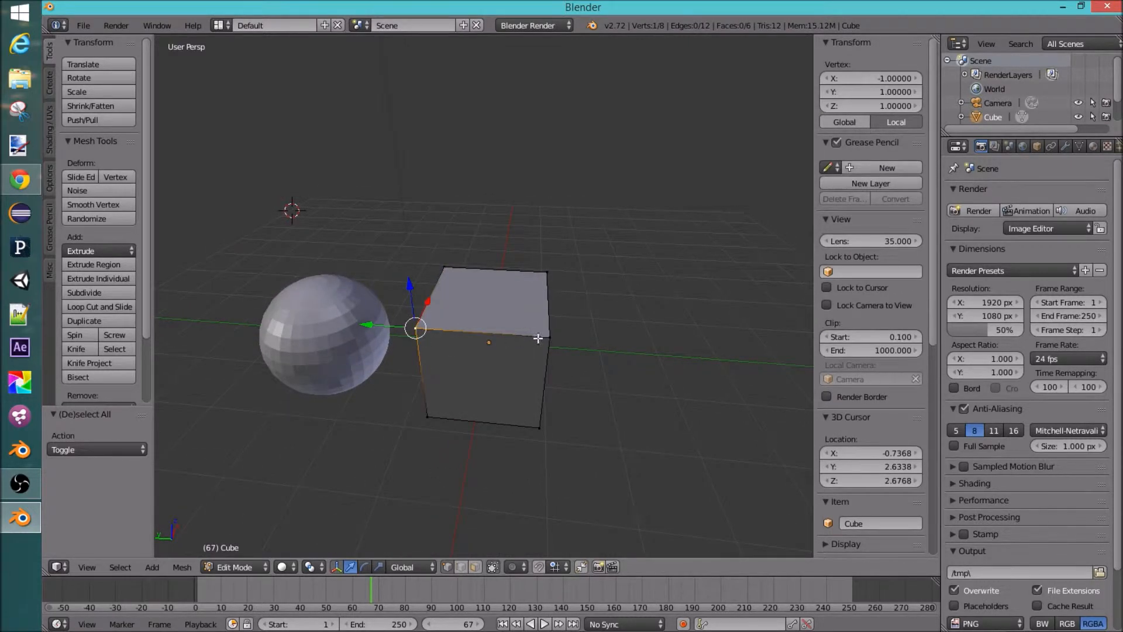
right_click(550, 338, "shift")
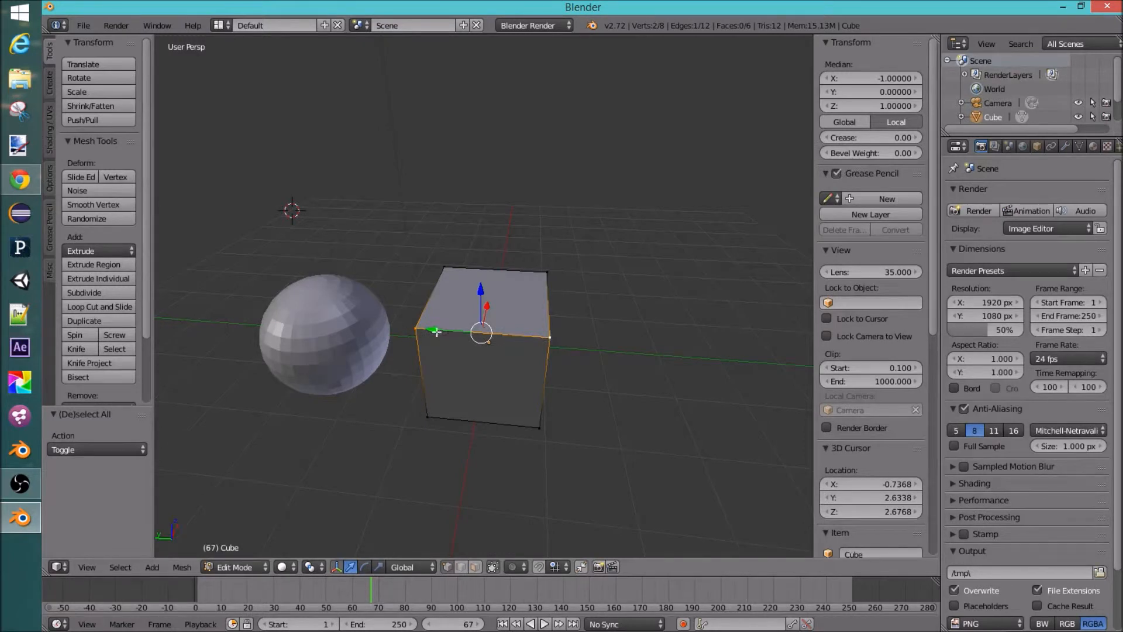
middle_click_drag(544, 330, 566, 354)
right_click(537, 283, "shift")
right_click(462, 279, "shift")
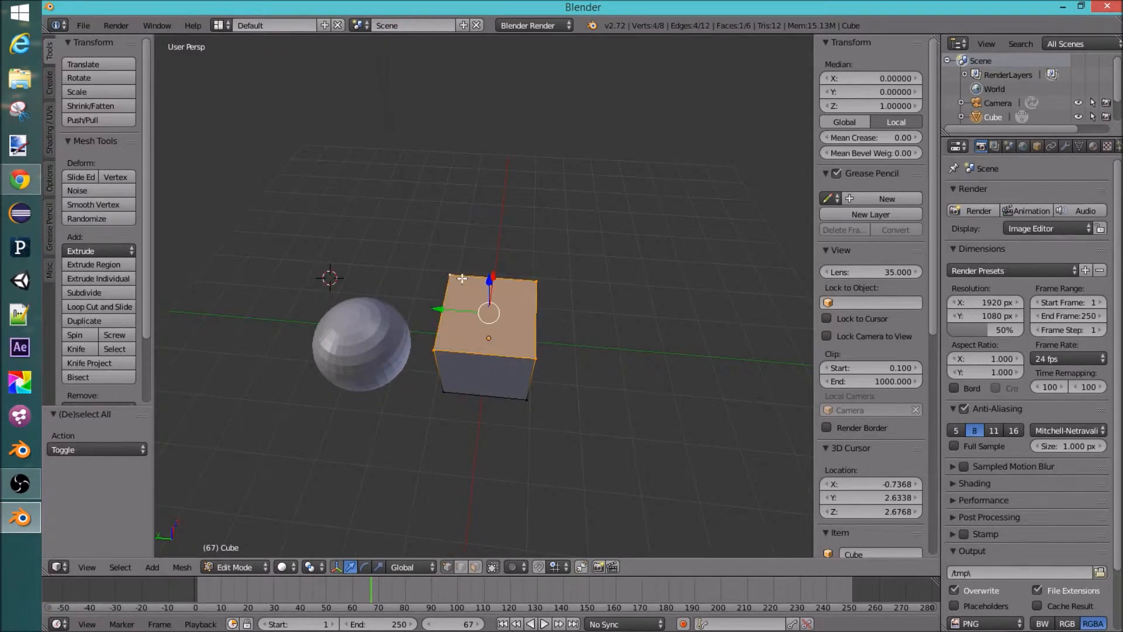
middle_click_drag(462, 308, 543, 350)
scroll(543, 350, "up", 4)
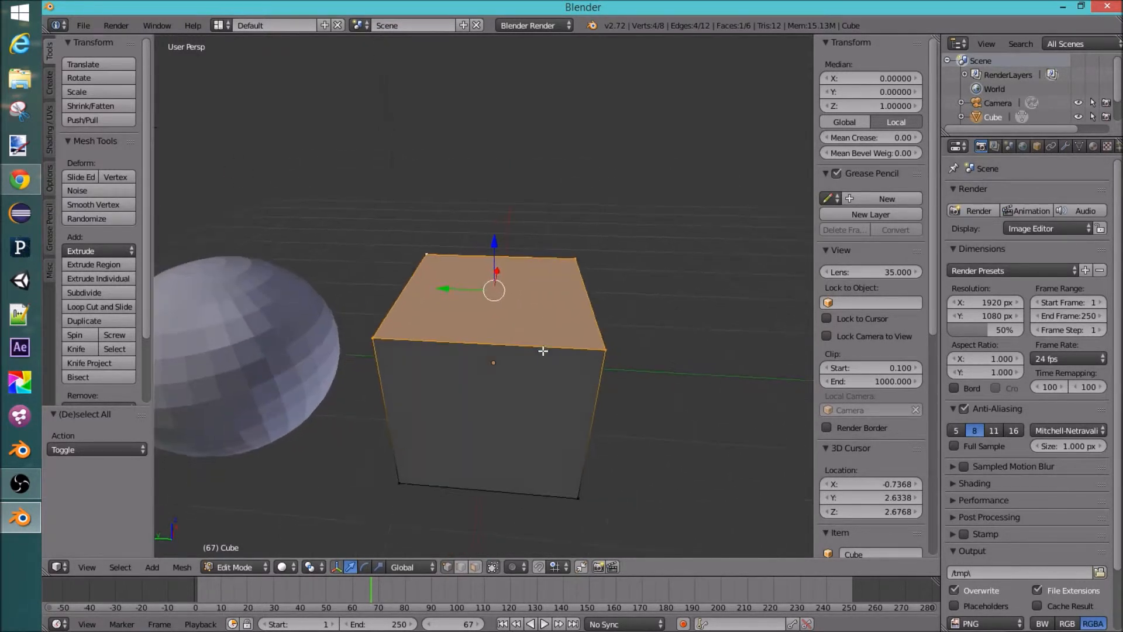
Step: Select the top face's front edge, the top face, a corner vertex and the front edge again
right_click(489, 348)
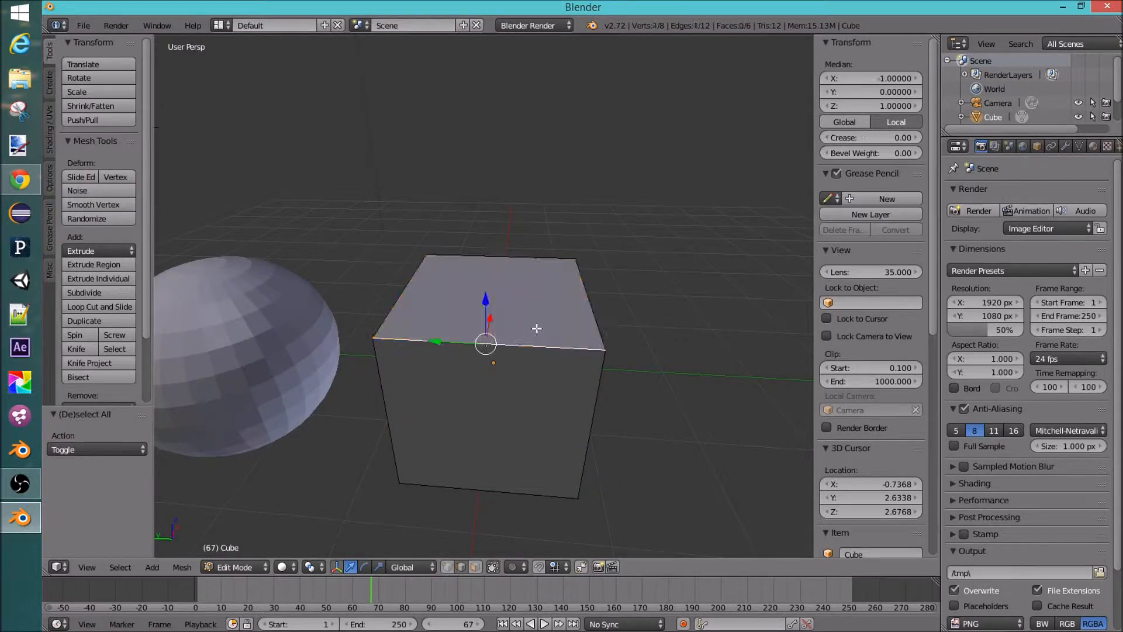
right_click(590, 304, "shift")
right_click(487, 258, "shift")
right_click(401, 303, "shift")
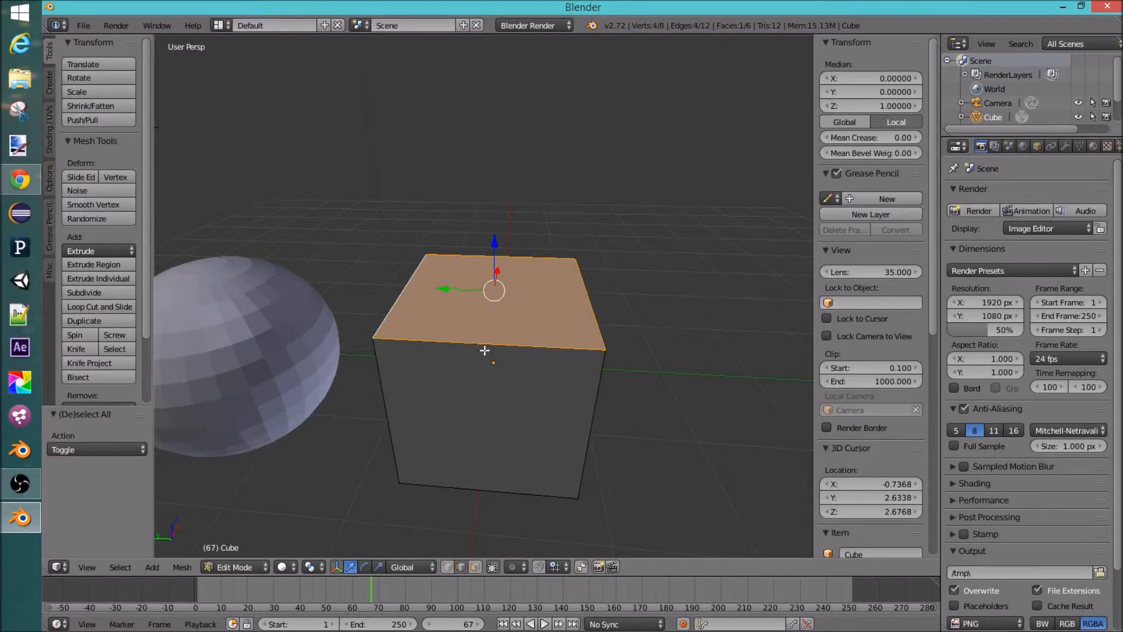
right_click(425, 341)
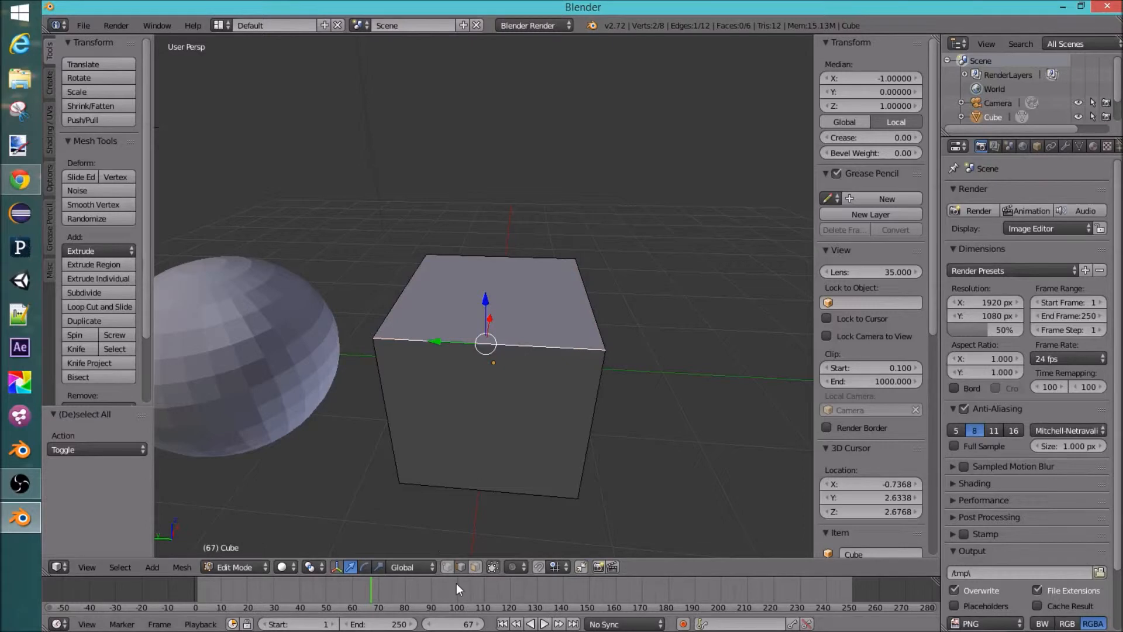
right_click(374, 339)
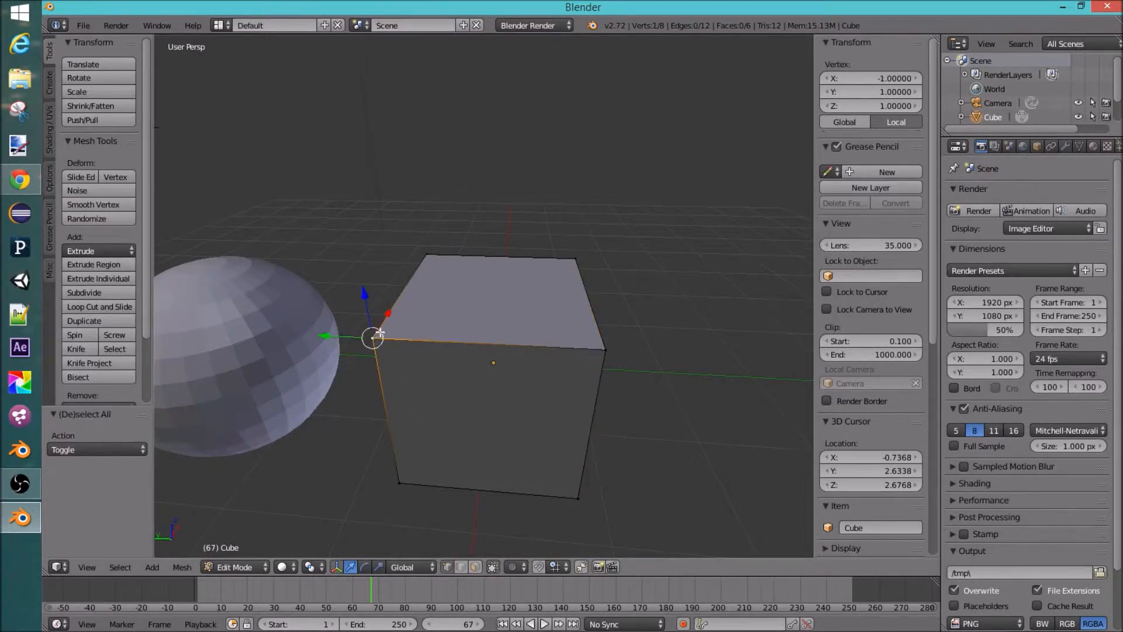
right_click(595, 349, "shift")
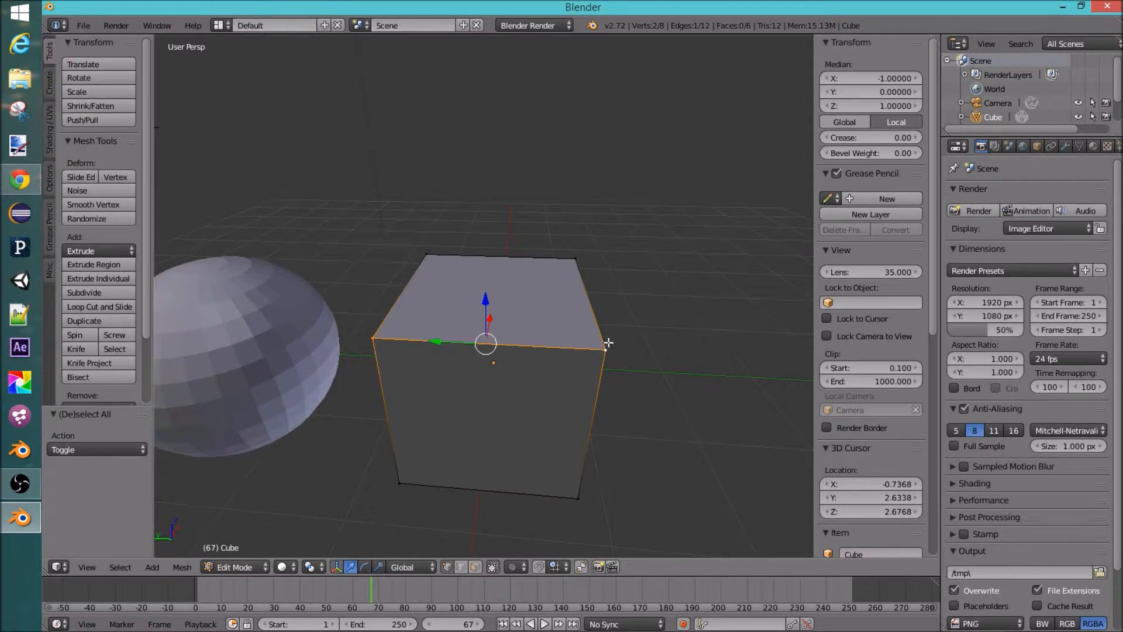
Step: Select a single top corner vertex on the cube's left side
middle_click_drag(609, 349, 552, 362)
middle_click_drag(356, 385, 336, 341)
scroll(419, 359, "down", 6)
scroll(468, 336, "up", 4)
middle_click_drag(468, 336, 386, 316)
right_click(384, 313)
middle_click_drag(478, 374, 518, 379)
scroll(428, 355, "down", 2)
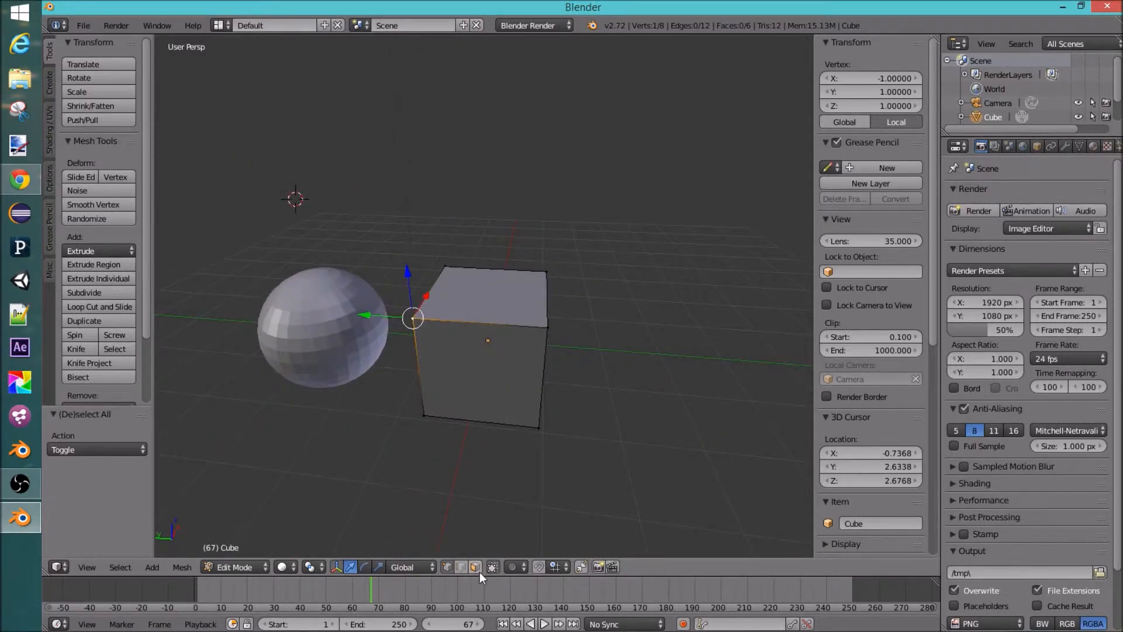
Step: Deselect everything, then select several corner vertices and a bottom edge of the cube
left_click(479, 571)
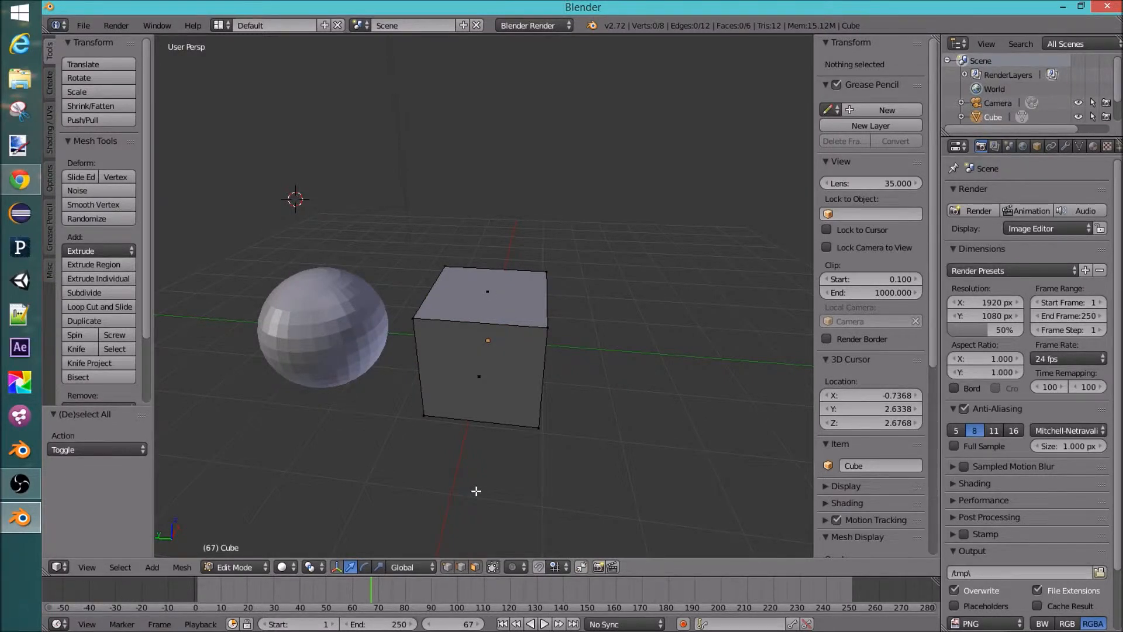
right_click(494, 296)
right_click(424, 416)
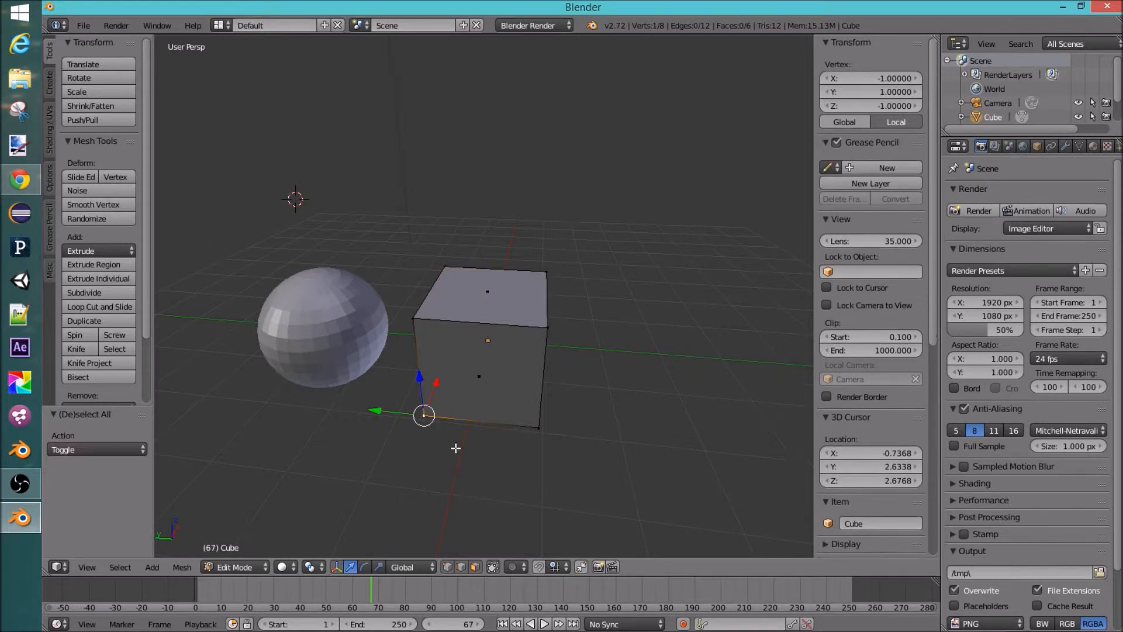
right_click(501, 299)
right_click(425, 417, "shift")
middle_click_drag(426, 417, 475, 358)
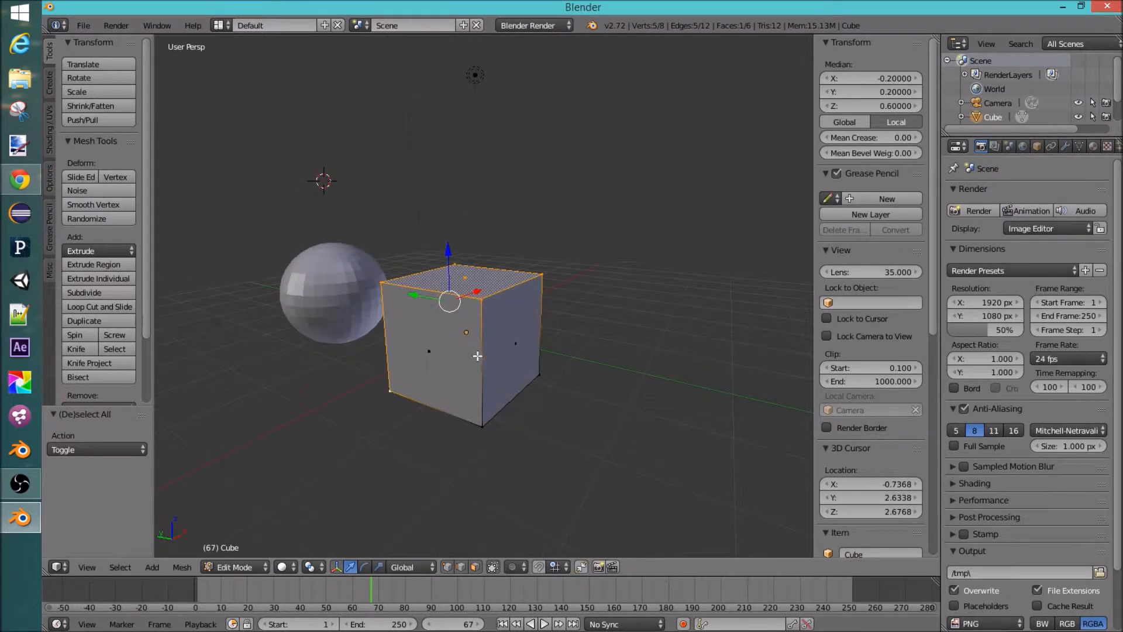
right_click(482, 351)
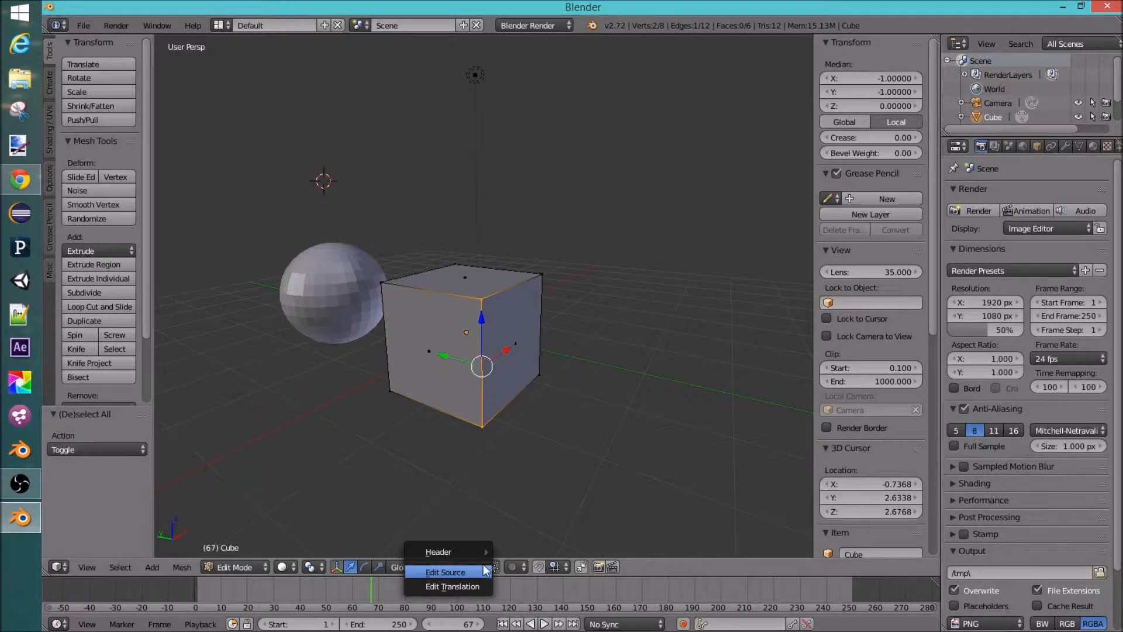
Step: Select the cube's right face
key("a")
middle_click_drag(520, 332, 542, 344)
right_click(500, 352)
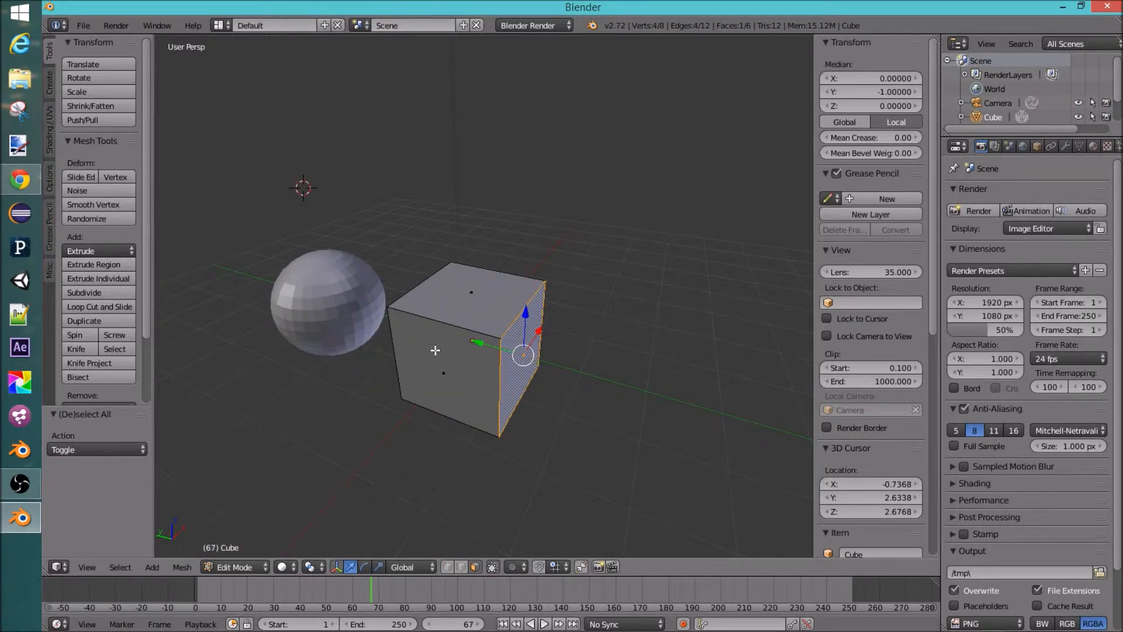
Step: In Object Mode move the whole cube slightly along Y, then return to Edit Mode
key("Tab")
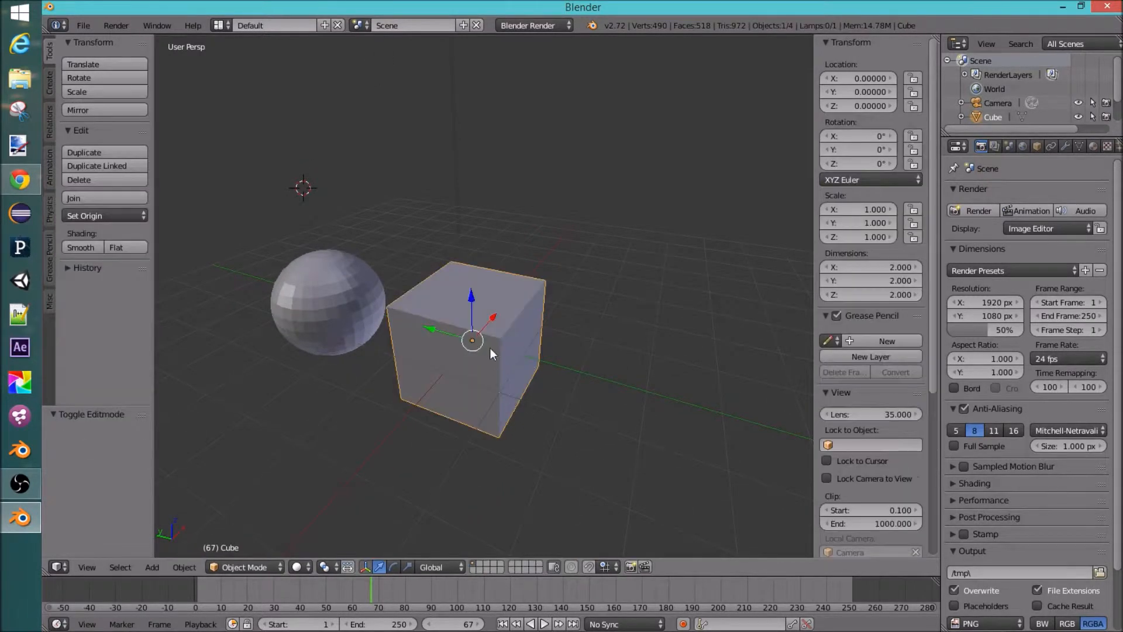
mouse_move(434, 332)
left_mouse_down()
mouse_move(461, 339)
mouse_move(446, 342)
left_mouse_up()
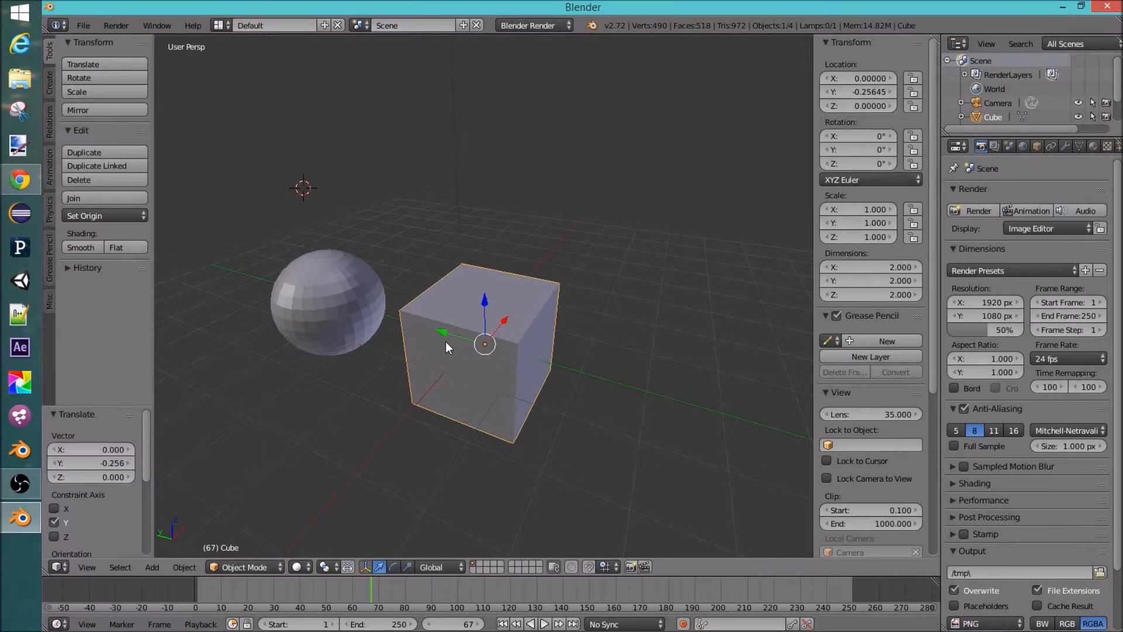
key("Tab")
Step: Move the selected face about 1.6 units along the Y axis to stretch the cube
middle_click_drag(502, 443, 526, 398)
left_click_drag(487, 340, 637, 380)
middle_click_drag(637, 380, 618, 418)
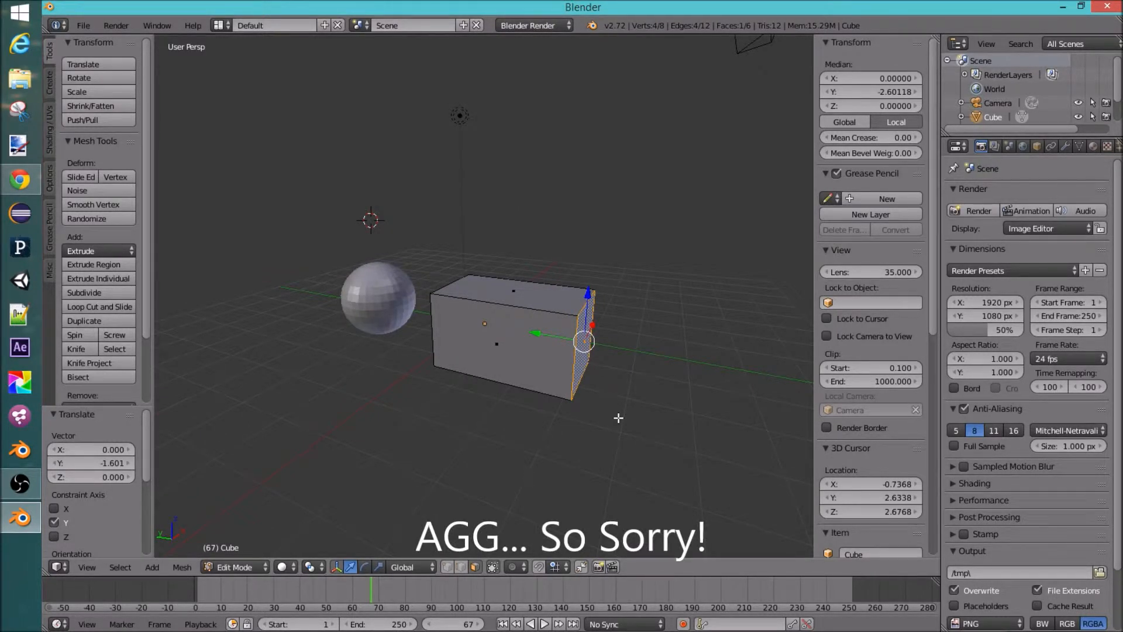
Step: Move the selected face about 2.3 units along the X axis
left_click_drag(507, 310, 571, 323)
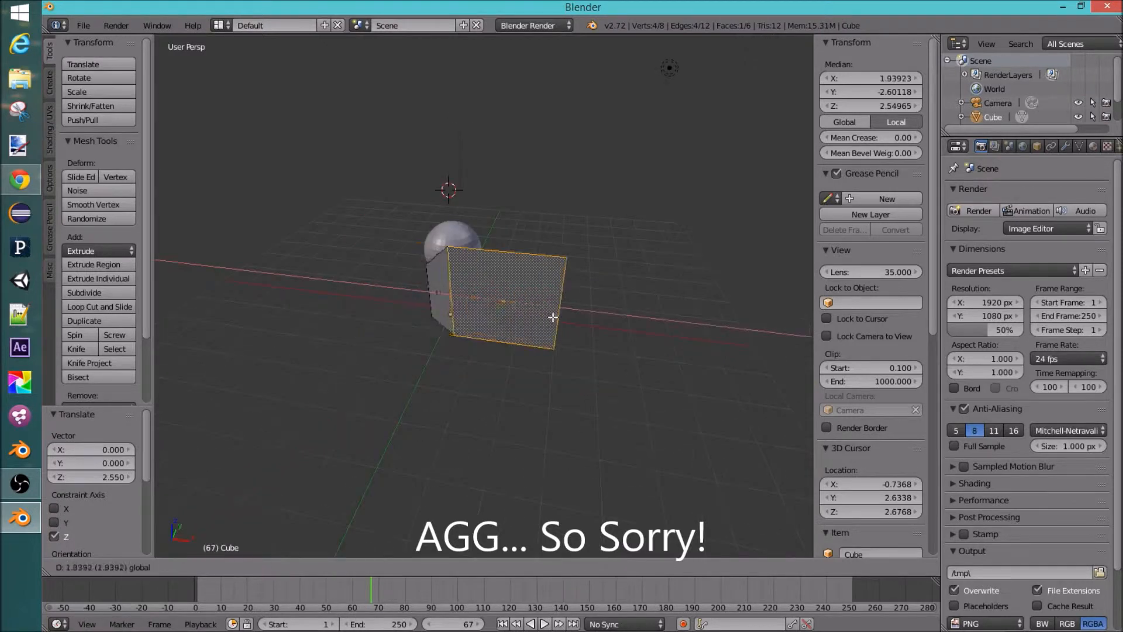
middle_click_drag(470, 336, 649, 301)
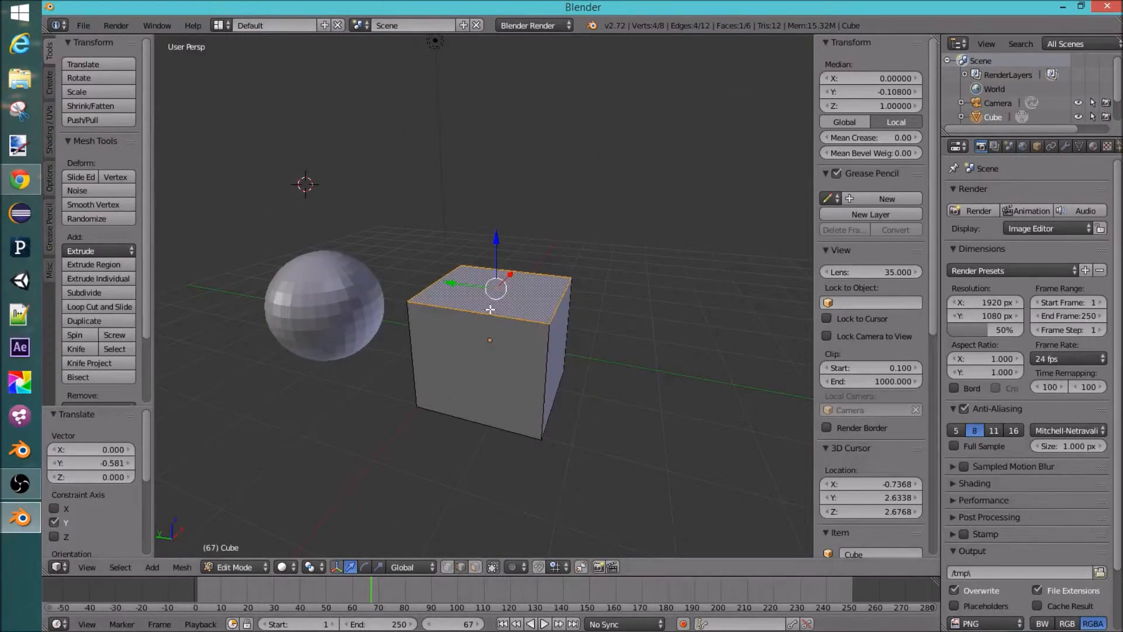
Step: Select a top edge of the cube and move it about 0.8 units along the Z axis
right_click(490, 310)
middle_click_drag(580, 337, 421, 269)
left_click_drag(430, 275, 384, 275)
left_click_drag(335, 249, 334, 200)
middle_click_drag(517, 338, 424, 297)
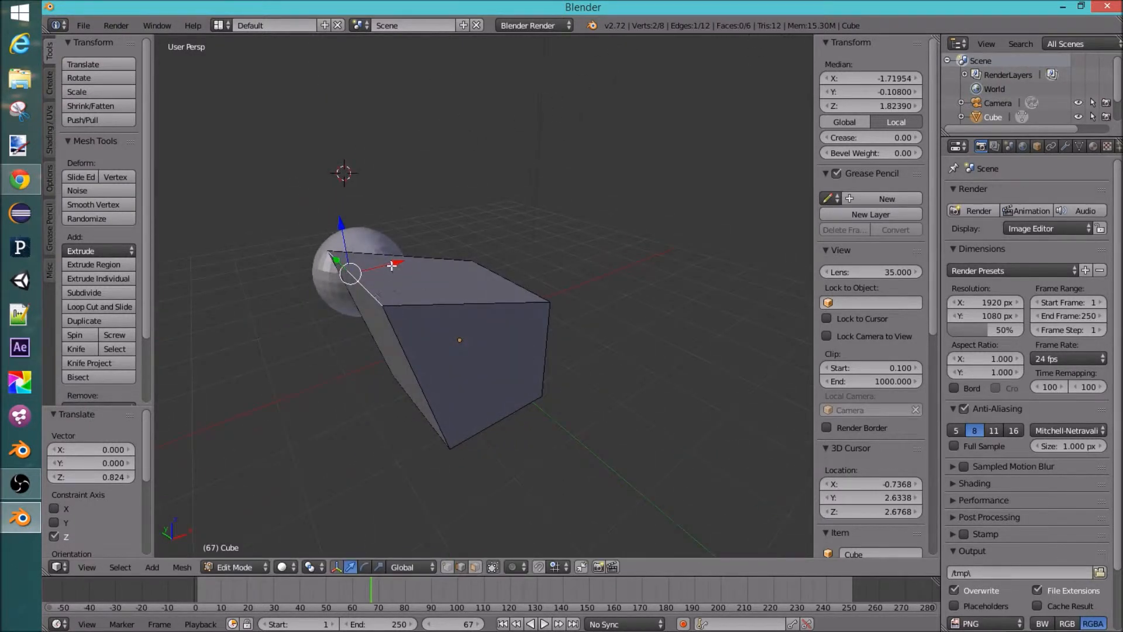
Step: Undo the last edge transform
left_click_drag(339, 263, 321, 244)
middle_click_drag(383, 302, 481, 375)
key("ctrl+z")
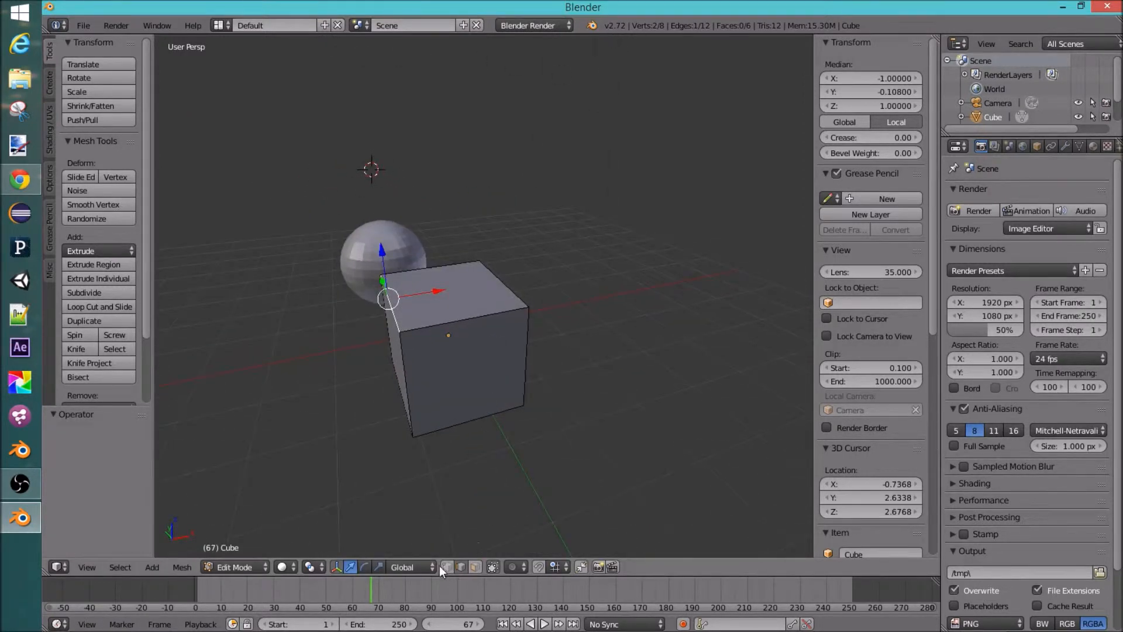
Step: Select a top corner vertex of the cube and move it about 1.06 units along the Y axis
right_click(399, 331)
middle_click_drag(400, 331, 533, 349)
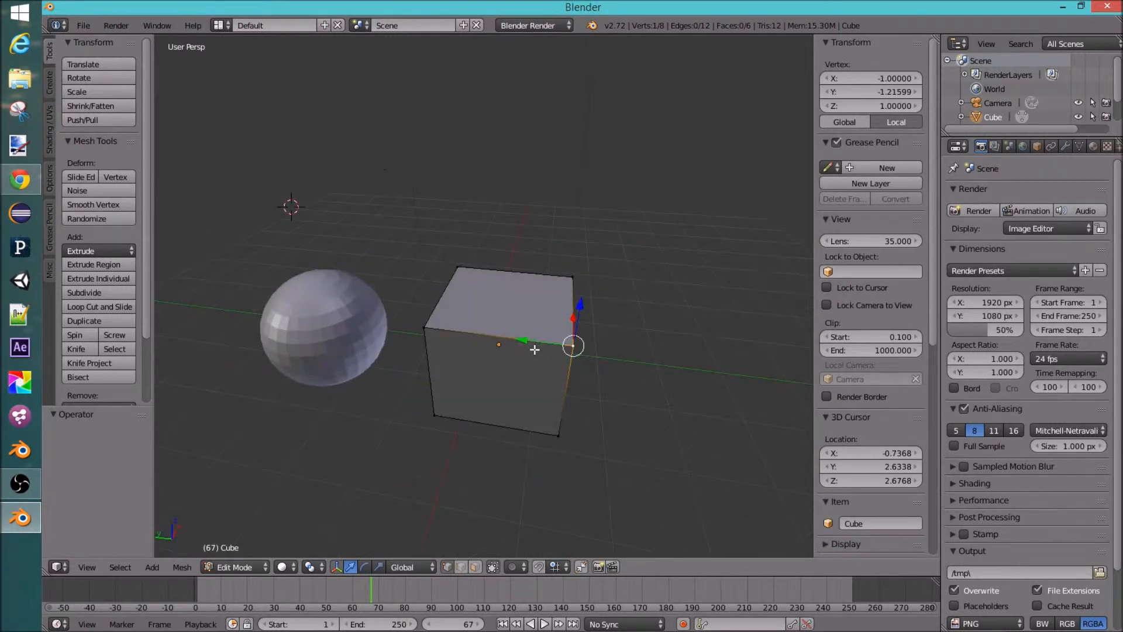
left_click_drag(553, 347, 612, 359)
middle_click_drag(612, 359, 621, 325)
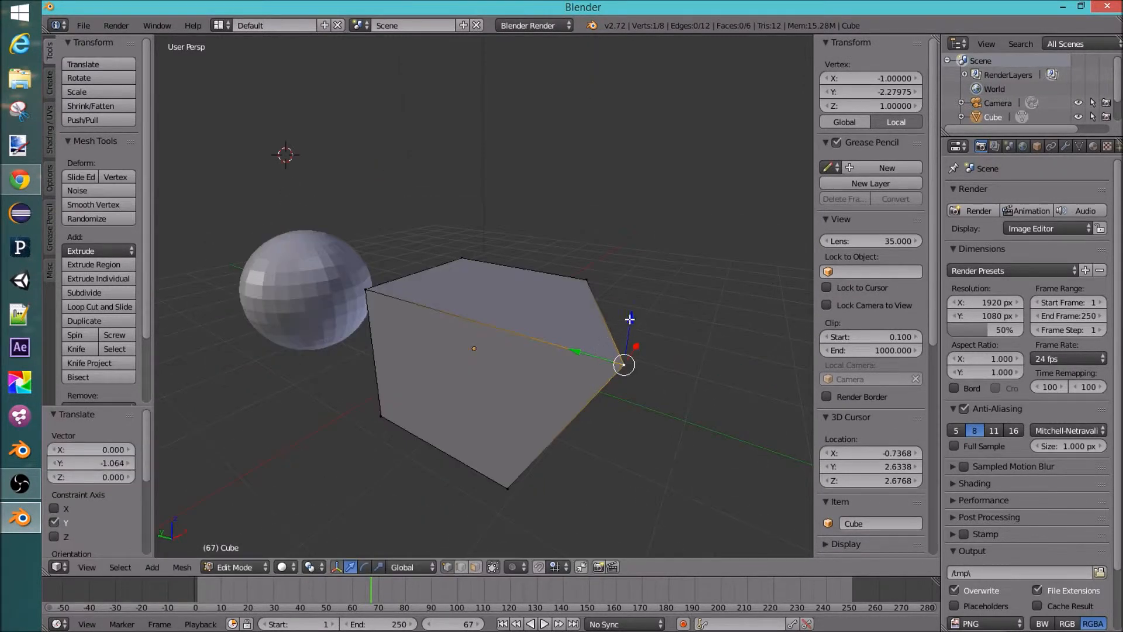
Step: Move the selected vertex about 0.33 units along the X axis
left_click_drag(630, 319, 637, 258)
middle_click_drag(676, 330, 624, 327)
left_click_drag(503, 313, 460, 319)
middle_click_drag(460, 319, 608, 383)
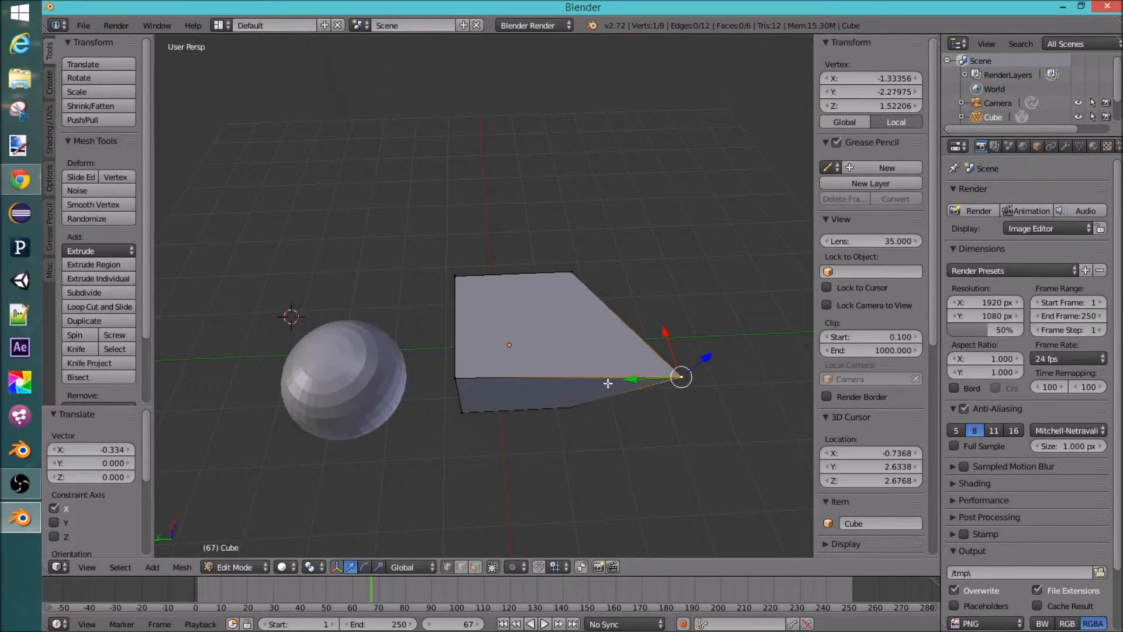
Step: Undo the last three vertex moves
key("ctrl+z")
key("ctrl+z")
key("ctrl+z")
middle_click_drag(585, 382, 517, 323)
Step: Switch to face select mode and select the cube's right side face
right_click(451, 303)
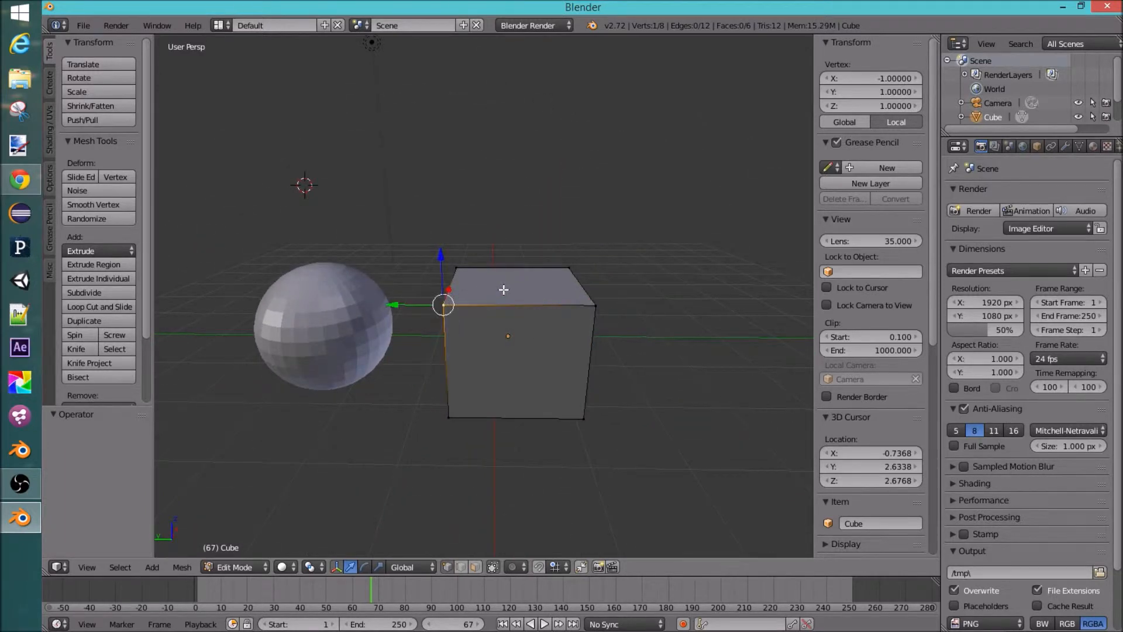
middle_click_drag(460, 304, 476, 330)
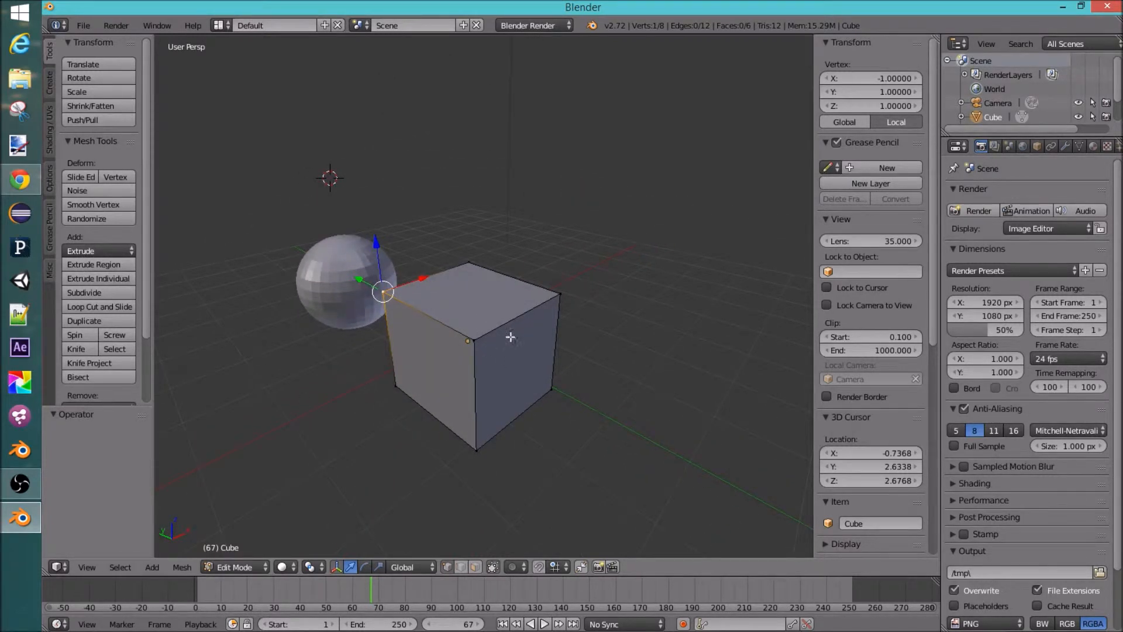
left_click(473, 567)
right_click(522, 391)
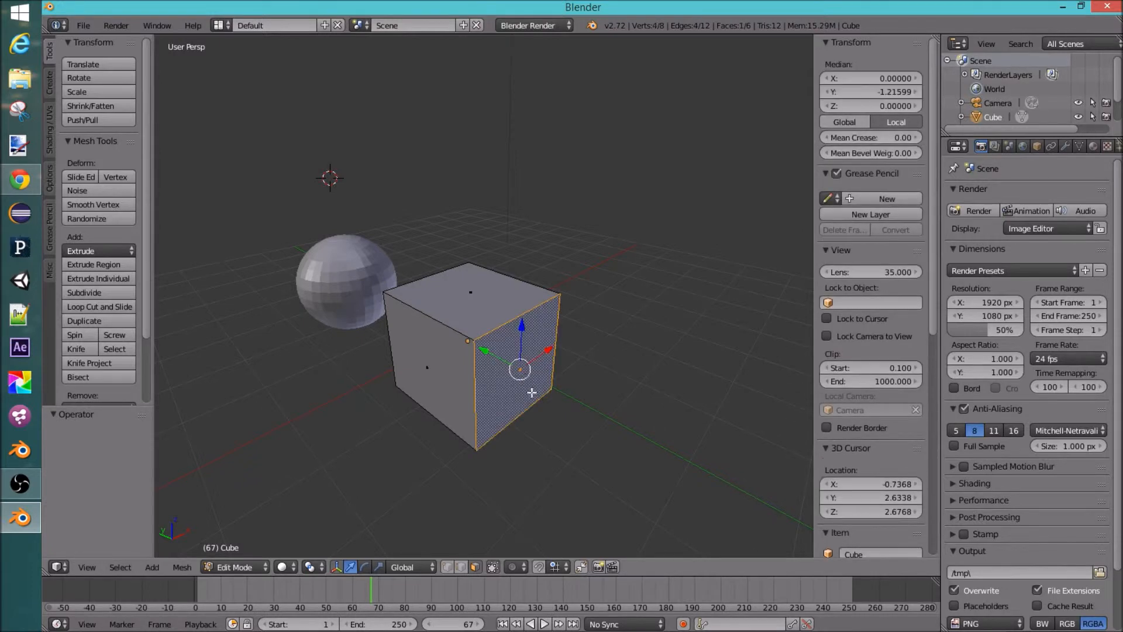
Step: Move the selected face about 2.3 units along the Y axis to lengthen the cube
middle_click_drag(521, 371, 543, 362)
left_click_drag(521, 343, 672, 376)
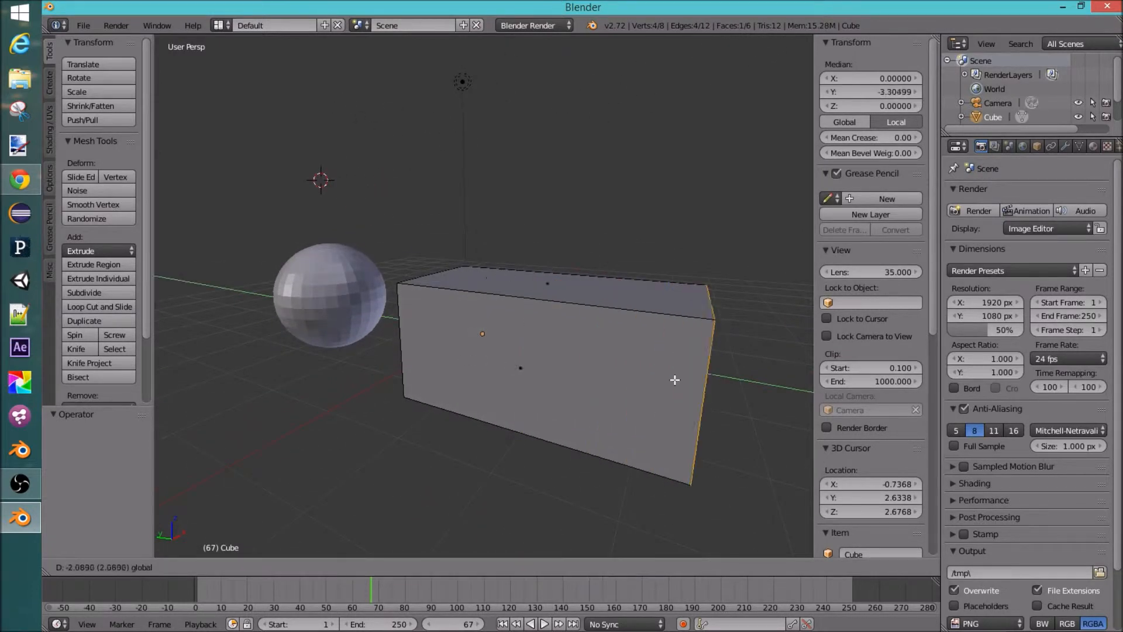
scroll(672, 381, "down", 4)
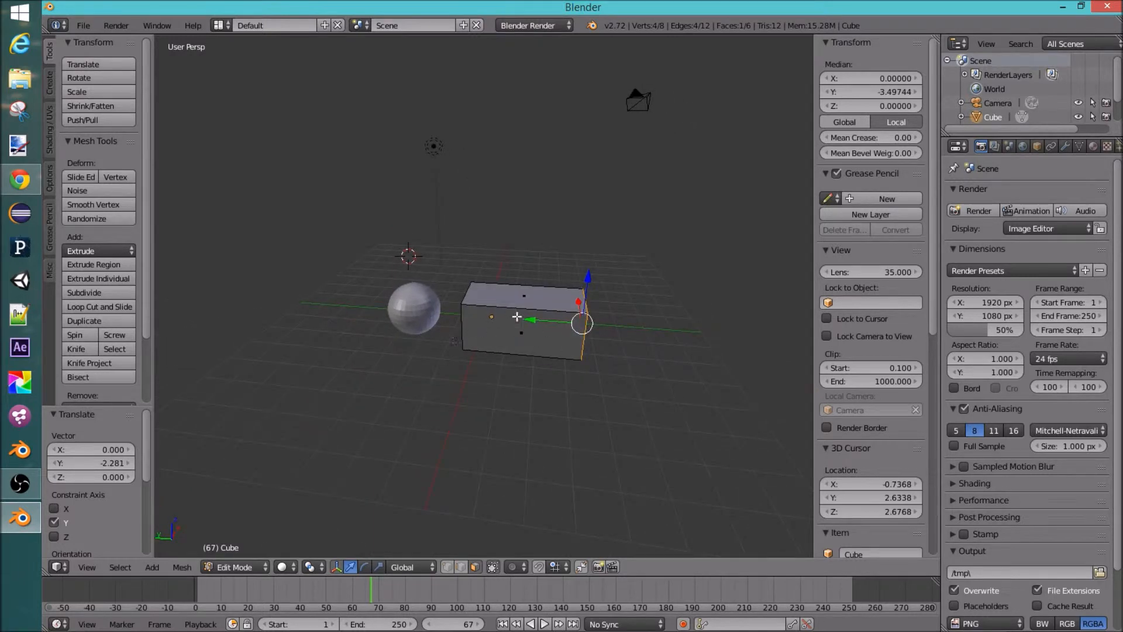
Step: Move the face back about 2.7 units along the Y axis
left_click_drag(542, 322, 475, 325)
scroll(544, 347, "up", 2)
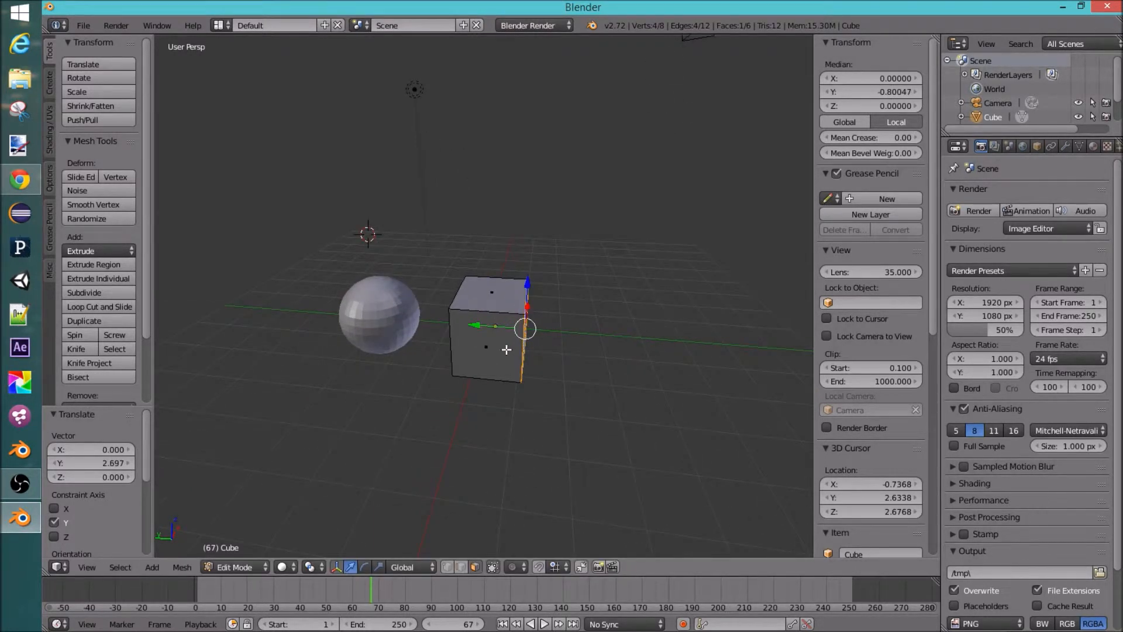
middle_click_drag(506, 349, 476, 345)
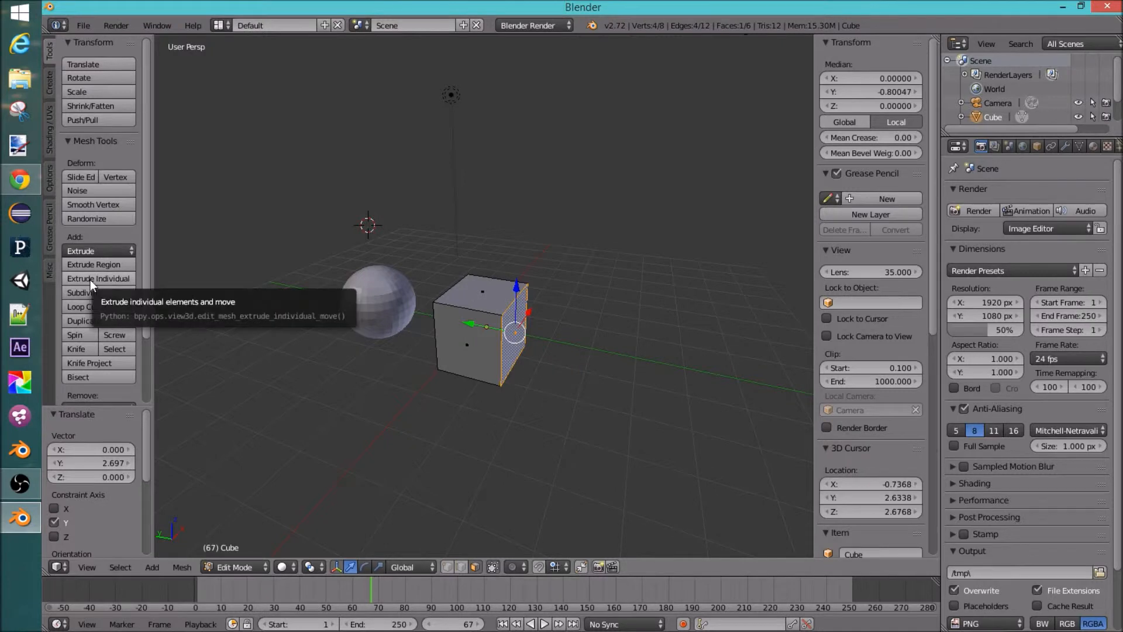
Step: Extrude the face region about 2.1 units along the Y axis and undo the extrusion
left_click(95, 264)
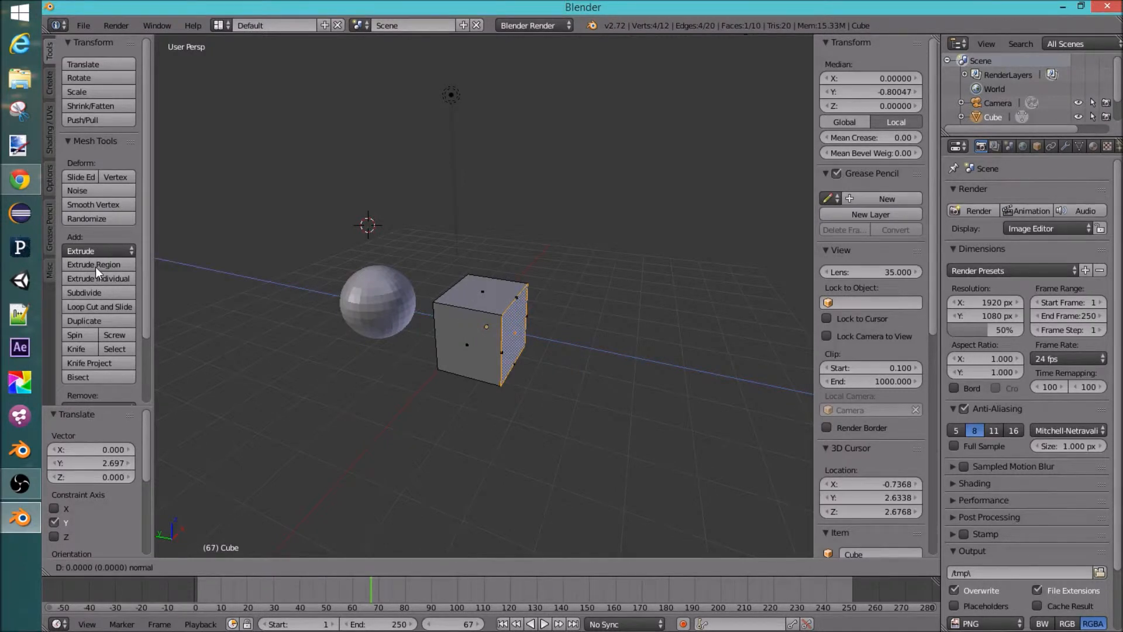
left_click(222, 281)
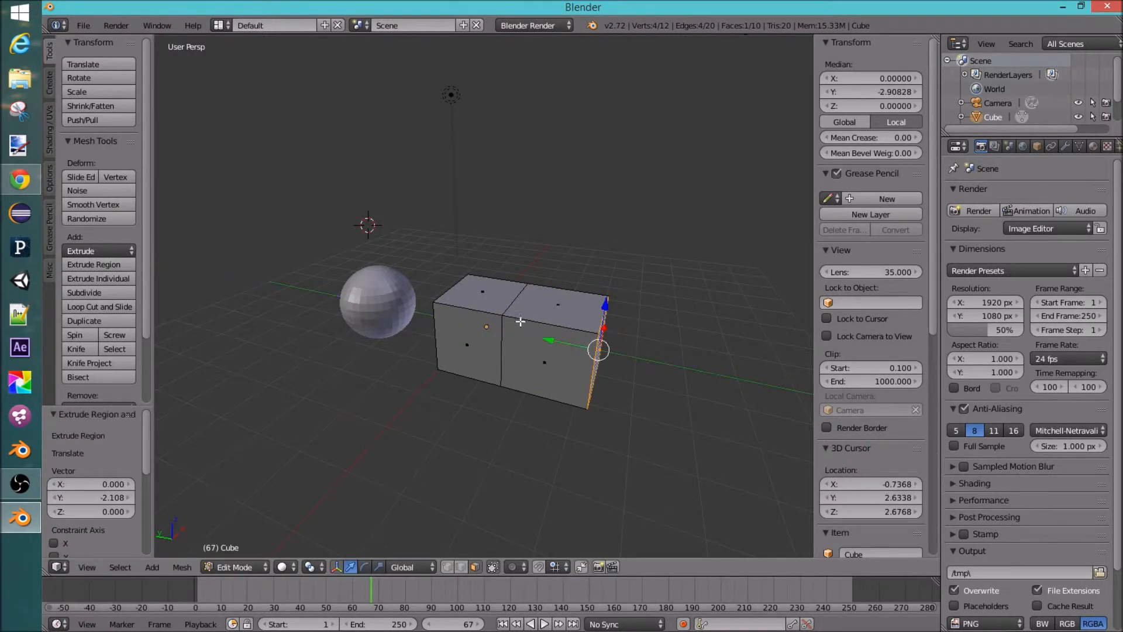
middle_click_drag(566, 382, 503, 336)
key("ctrl+z")
Step: Try moving the face while switching between X, Z and planar Z axis constraints, cancelling the move
mouse_move(482, 326)
left_mouse_down()
mouse_move(467, 325)
mouse_move(567, 337)
mouse_move(493, 335)
left_mouse_up()
key("g")
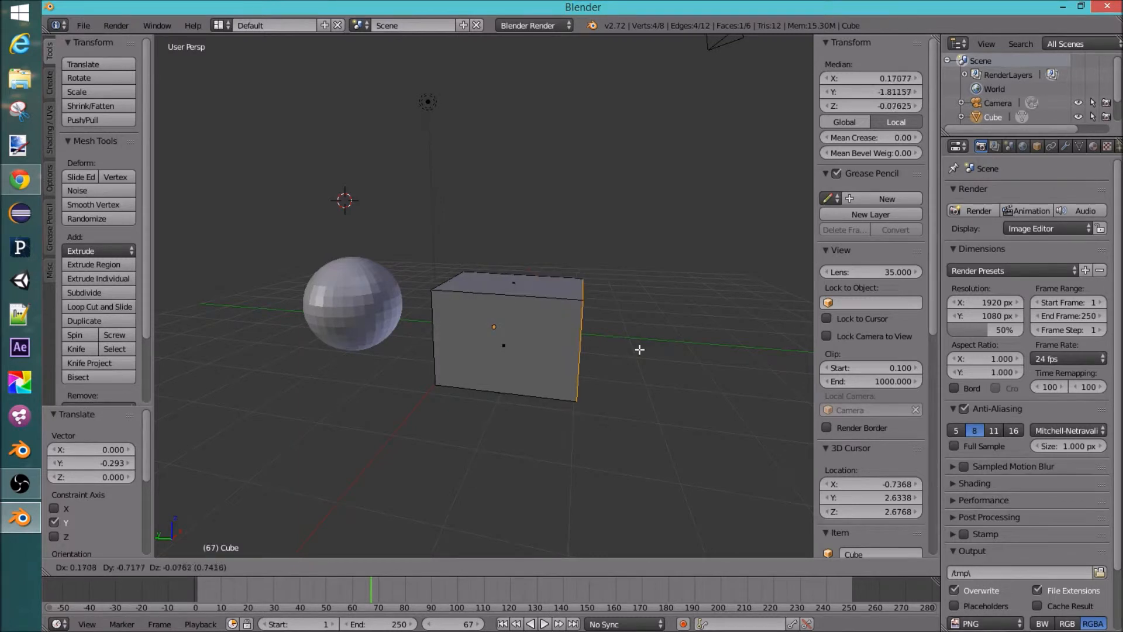
key("x")
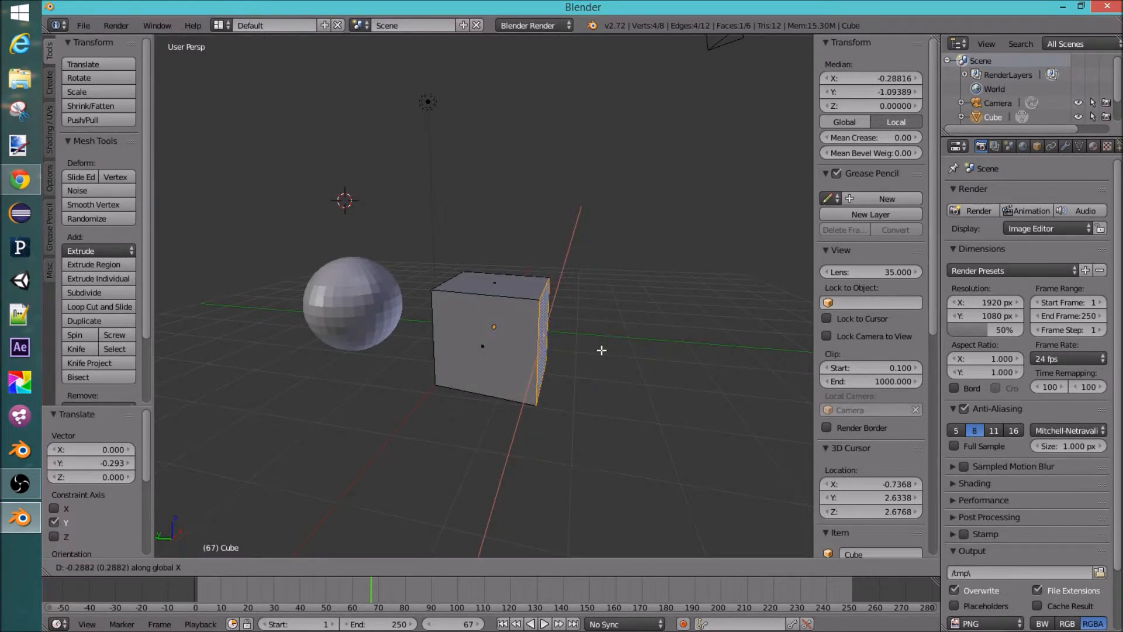
key("z")
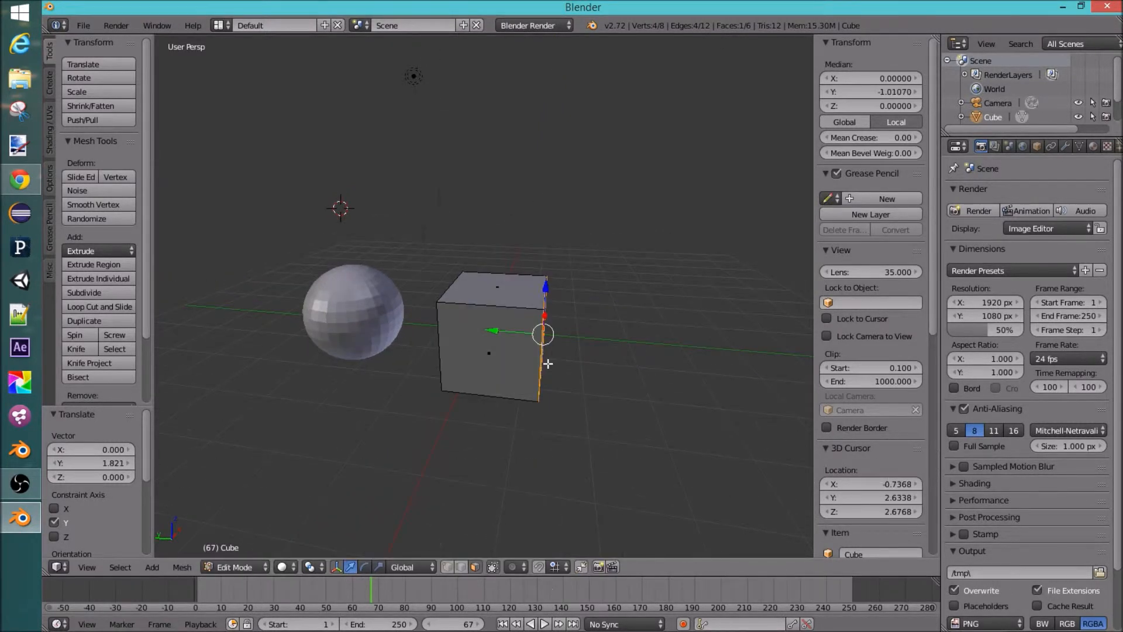
key("g")
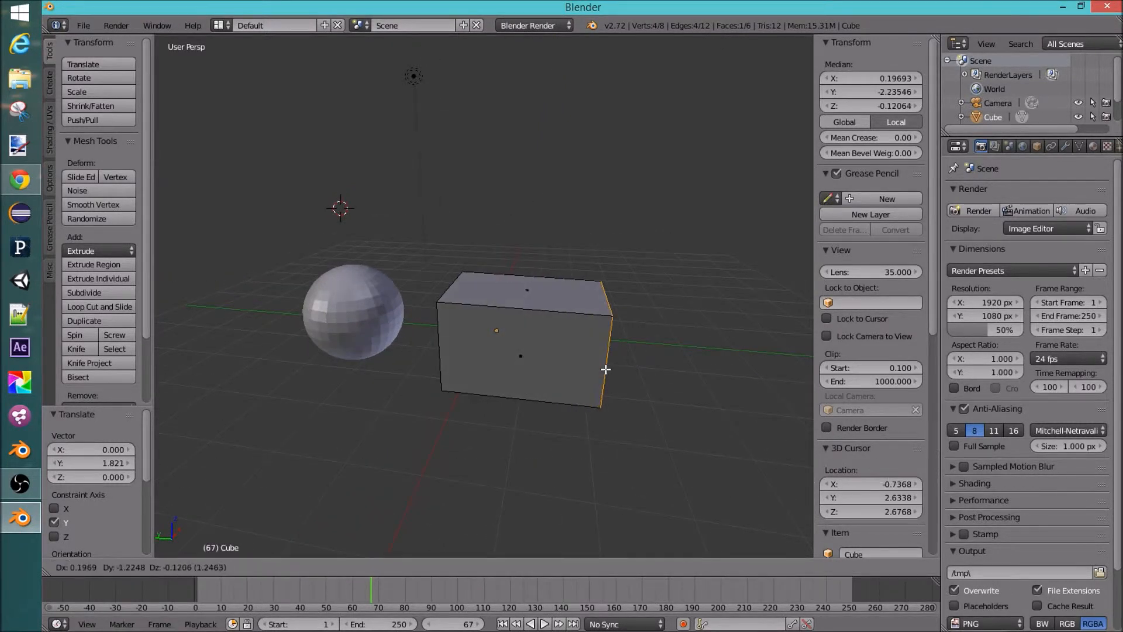
key("shift+z")
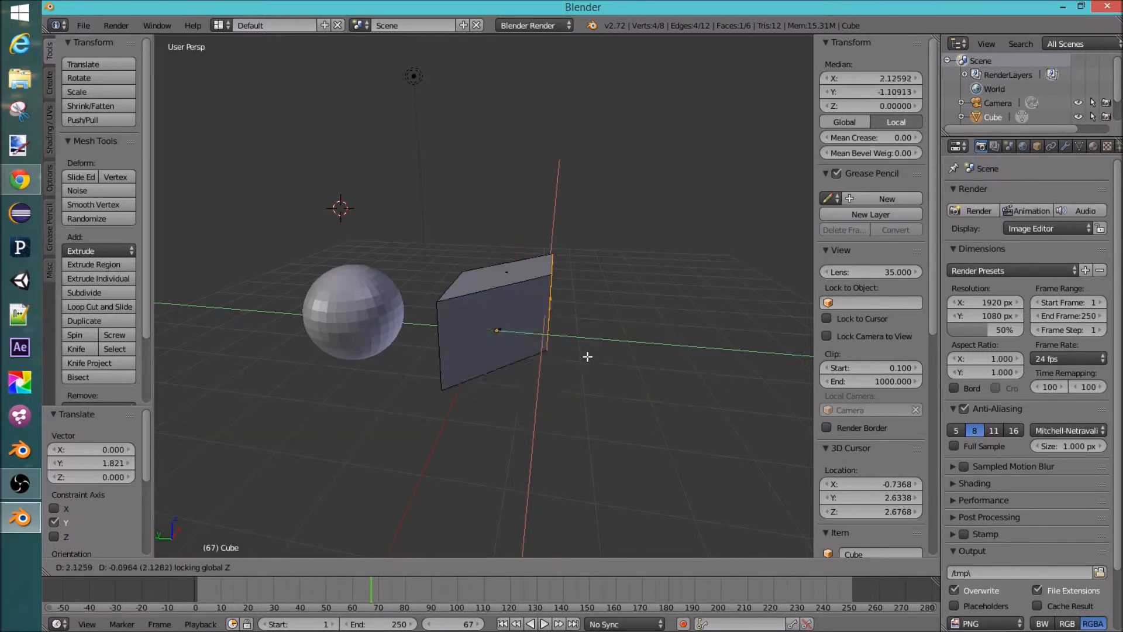
right_click(622, 356)
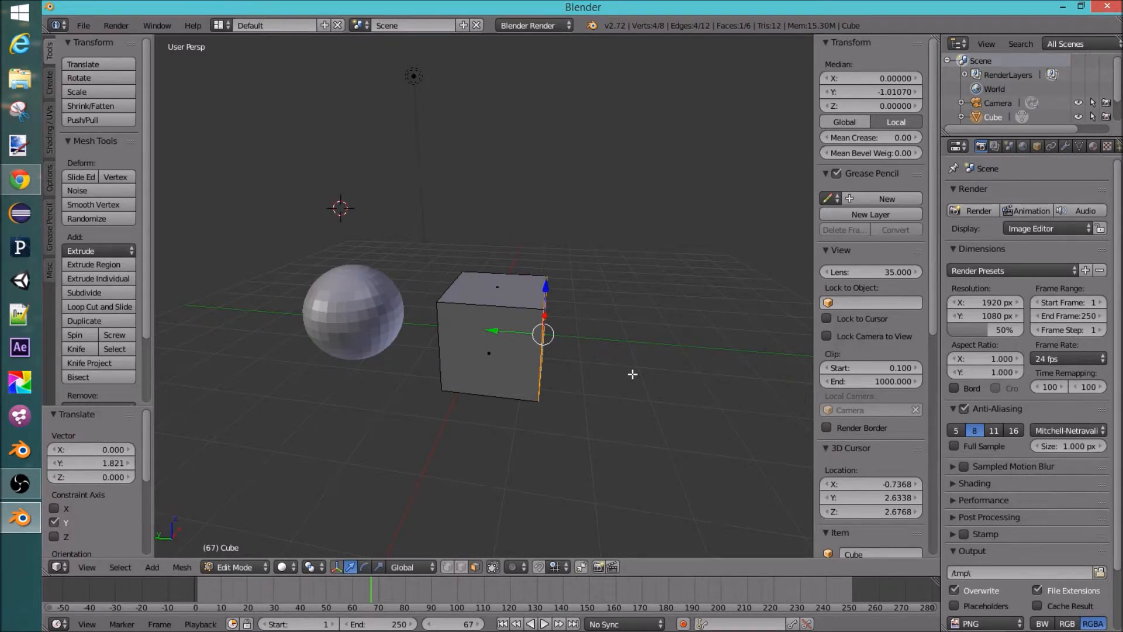
Step: Try moving the face freely in 3D, undoing the move and cancelling a second attempt
middle_click_drag(644, 328, 591, 363)
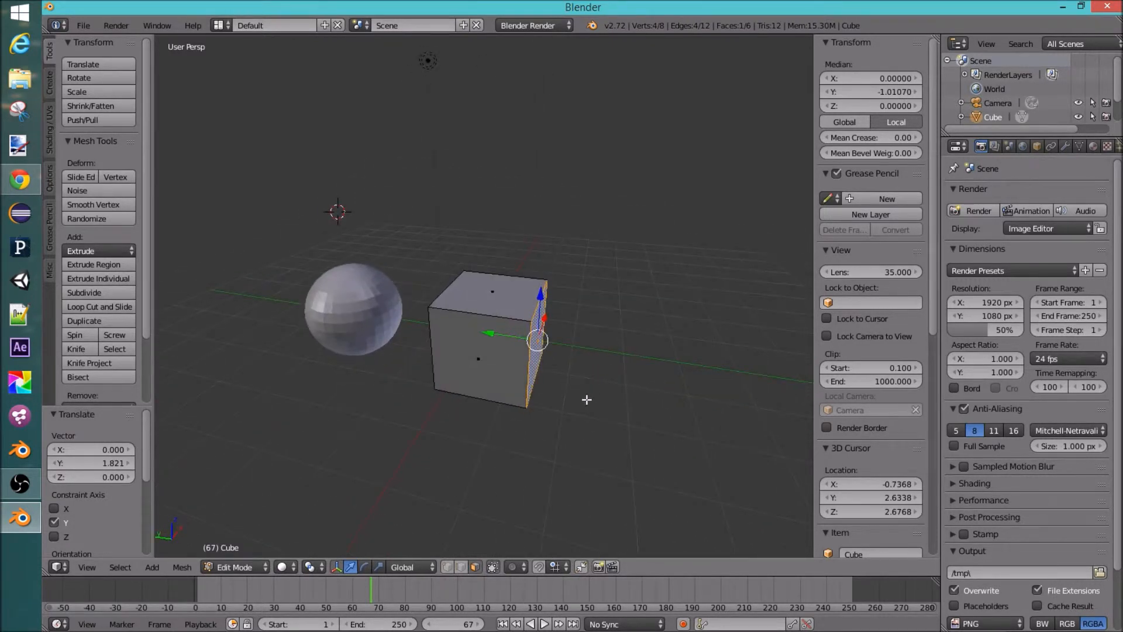
key("g")
left_click(646, 376)
mouse_move(647, 376)
middle_mouse_down()
mouse_move(611, 330)
mouse_move(562, 328)
mouse_move(646, 371)
mouse_move(649, 386)
middle_mouse_up()
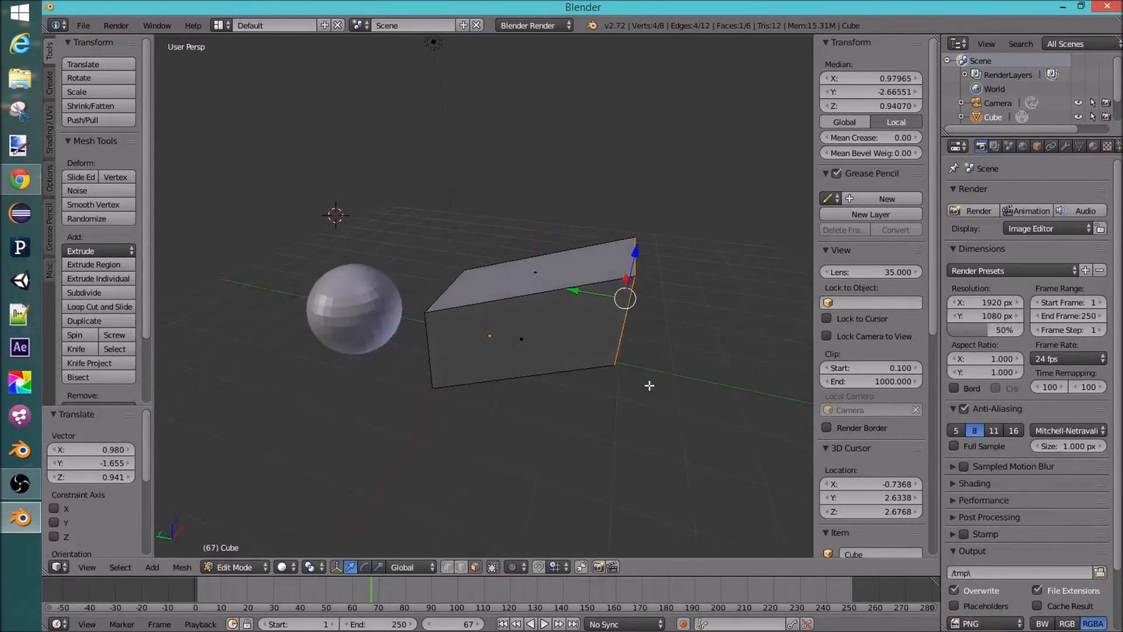
key("ctrl+z")
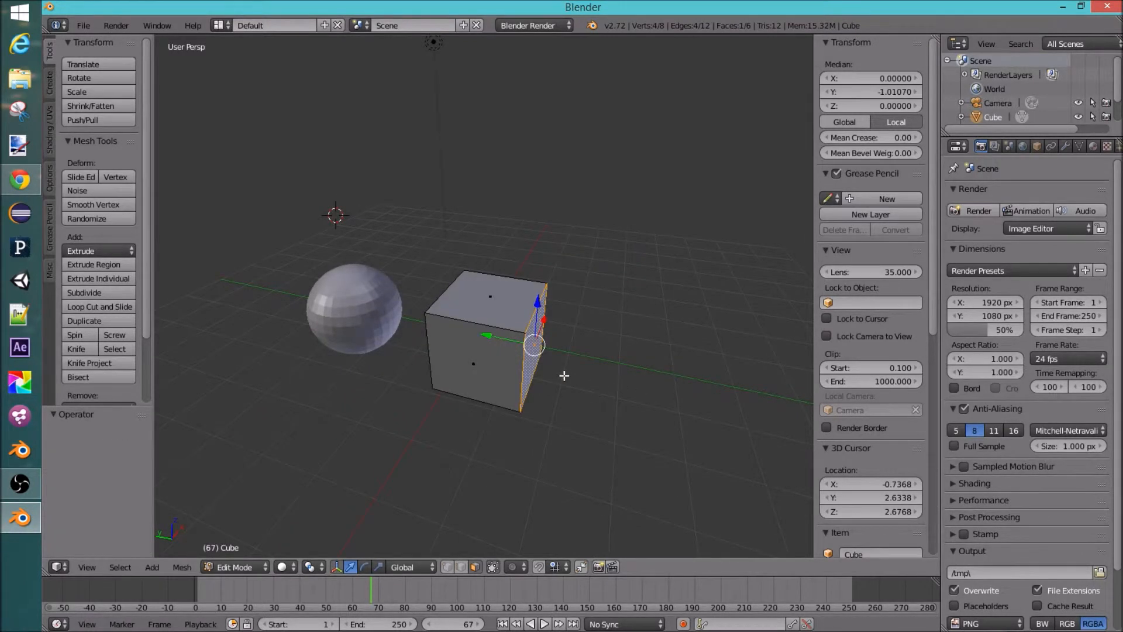
key("g")
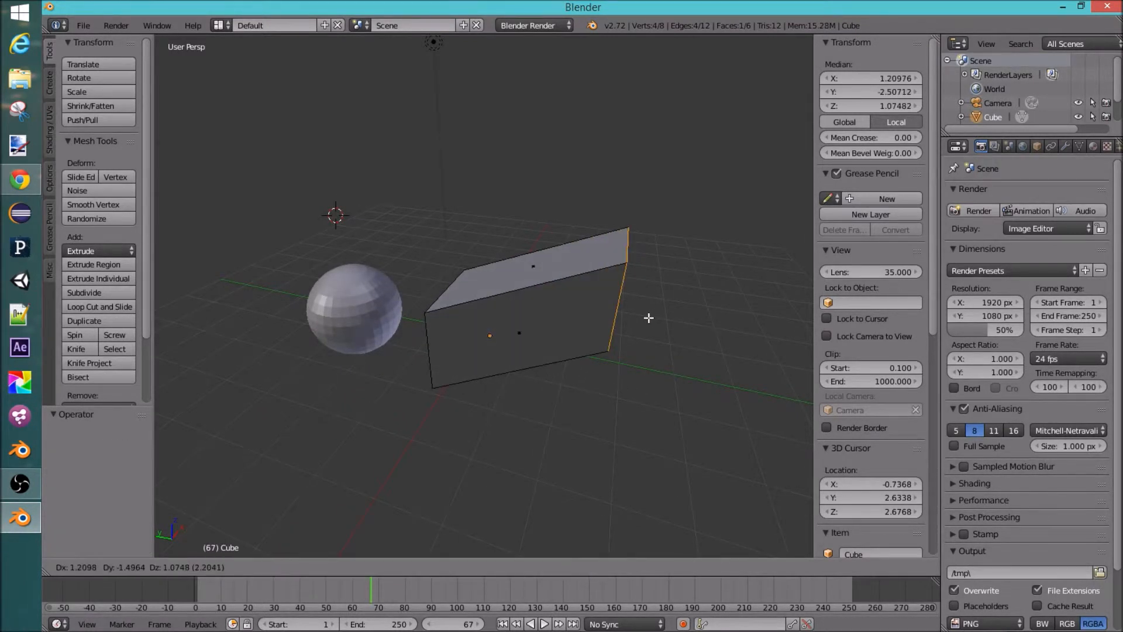
right_click(649, 333)
Step: Extrude the selected face about 2.6 units along the Y axis
middle_click_drag(651, 354, 524, 349)
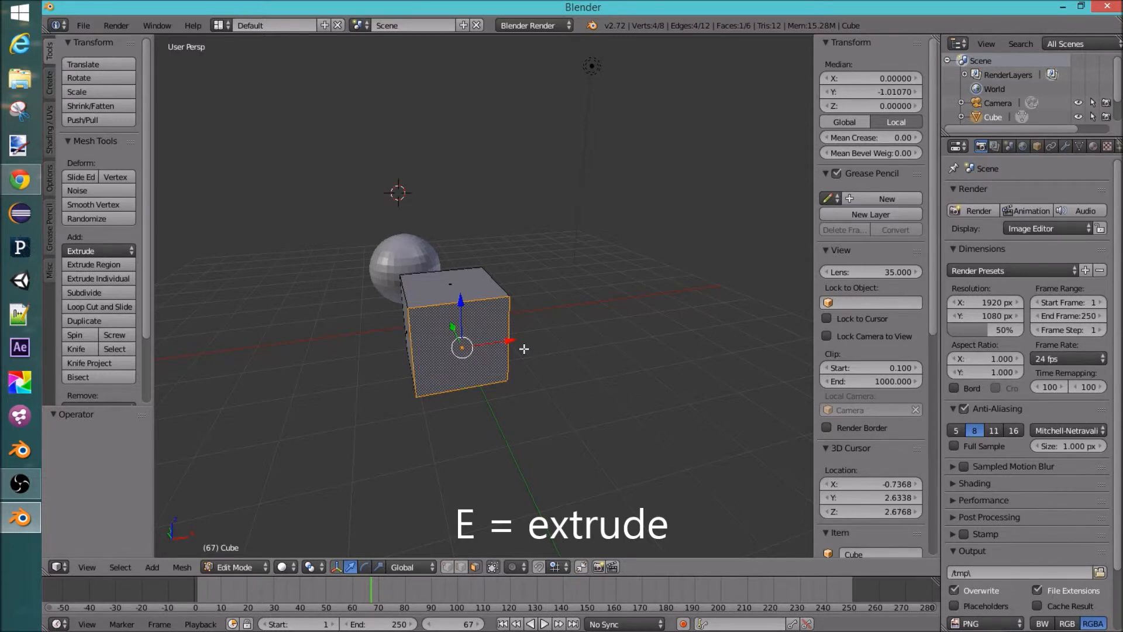
key("e")
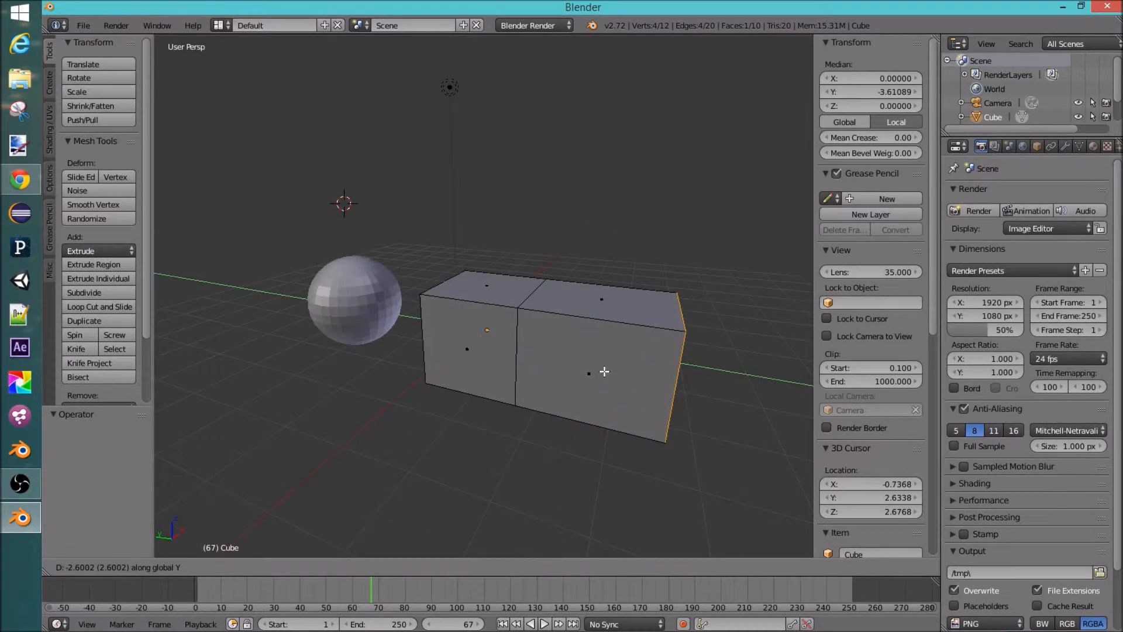
left_click(634, 381)
Step: Select a side face of the extruded block and extrude it about 2.1 units along the X axis
middle_click_drag(634, 381, 674, 400)
right_click(575, 362)
right_click(484, 356)
right_click(577, 353)
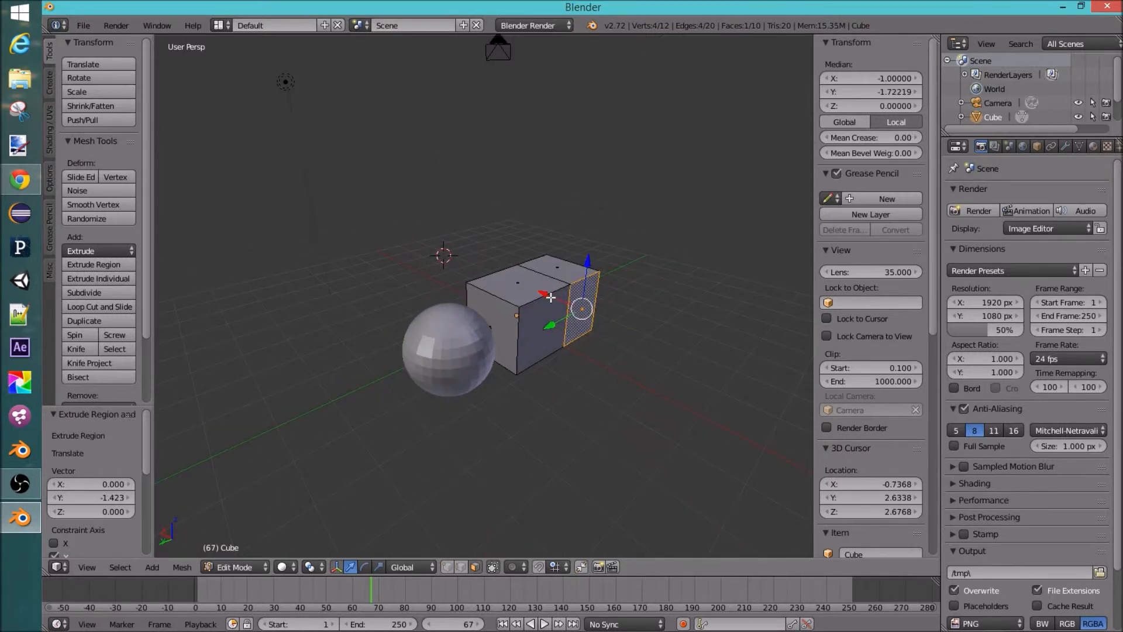
left_click_drag(548, 294, 577, 308)
middle_click_drag(577, 308, 645, 412)
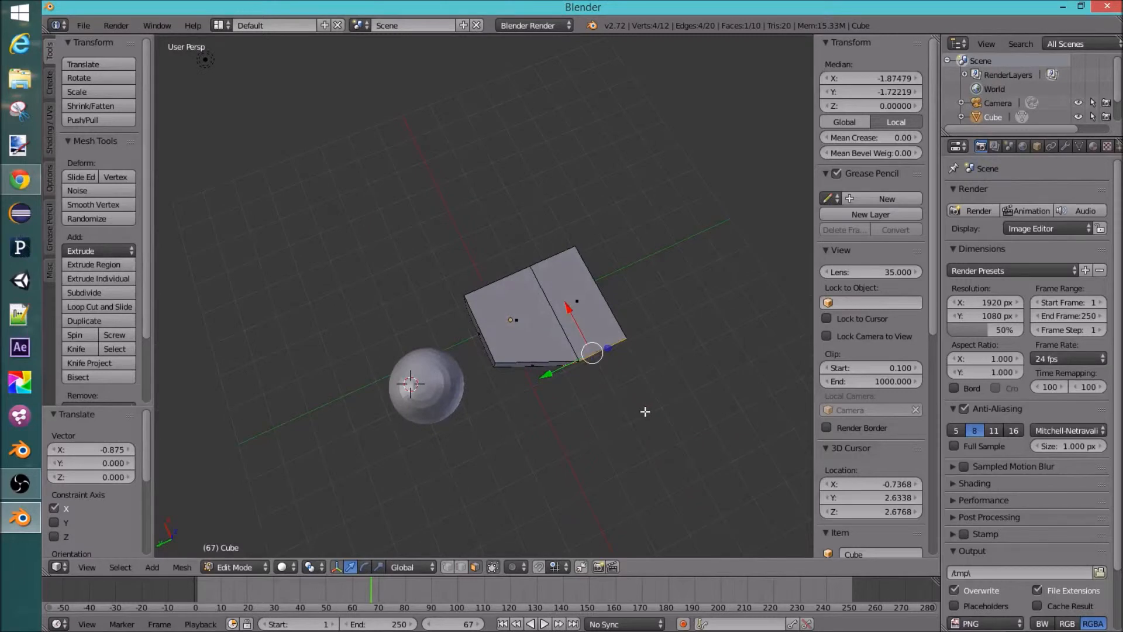
key("e")
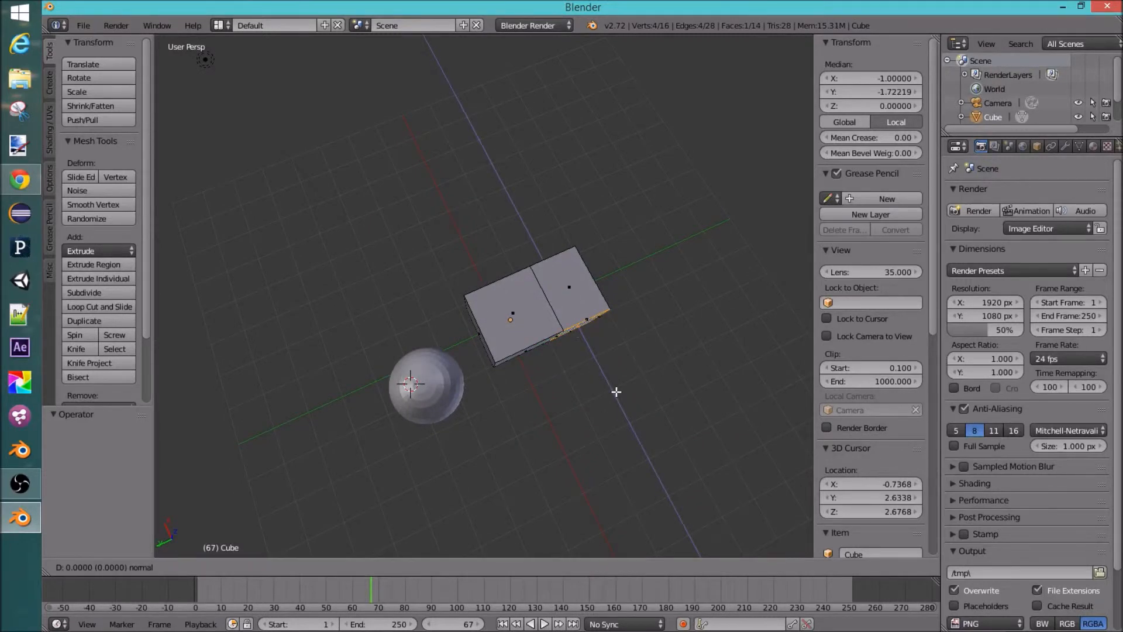
left_click(639, 467)
middle_click_drag(639, 466, 393, 363)
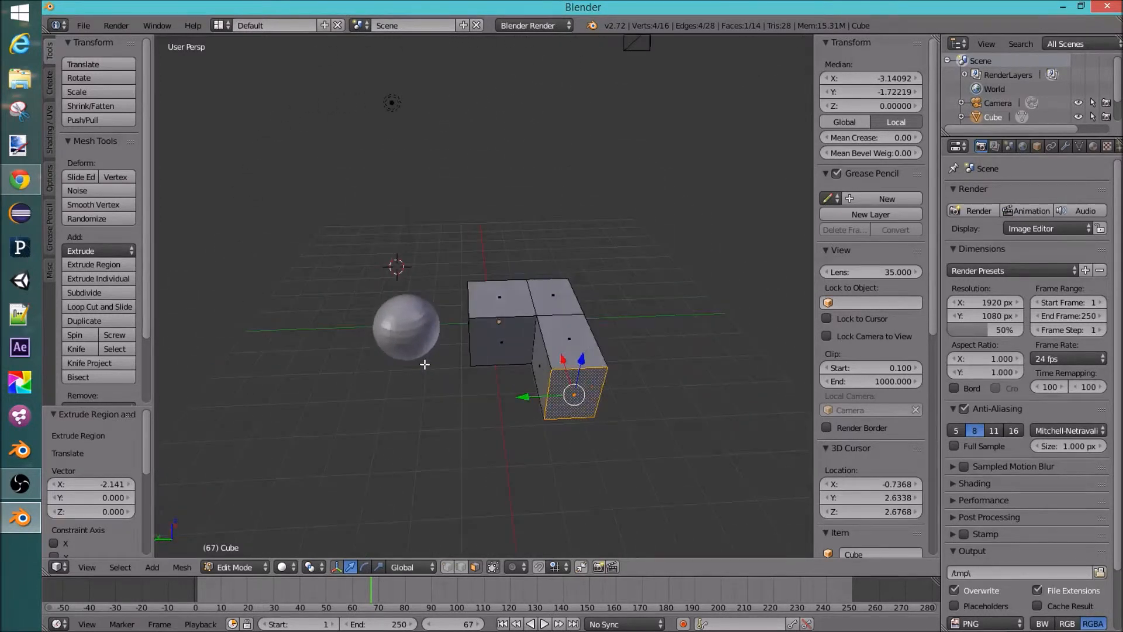
Step: Return to Object Mode, select the sphere and enter Edit Mode on it
key("Tab")
right_click(409, 329)
middle_click_drag(409, 325, 518, 311)
key("Tab")
mouse_move(484, 370)
middle_mouse_down()
mouse_move(476, 400)
mouse_move(471, 386)
mouse_move(542, 394)
mouse_move(476, 363)
middle_mouse_up()
scroll(475, 361, "up", 3)
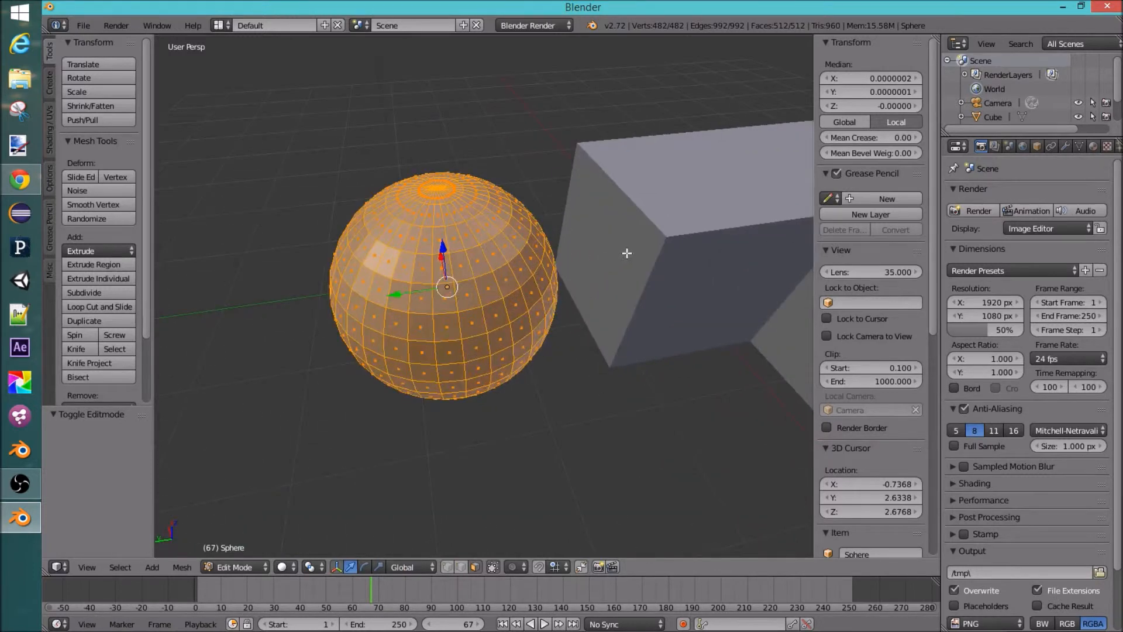
Step: Select a face on the sphere, then pick shortest paths to other faces to select an L-shaped strip of faces
scroll(562, 246, "down", 5)
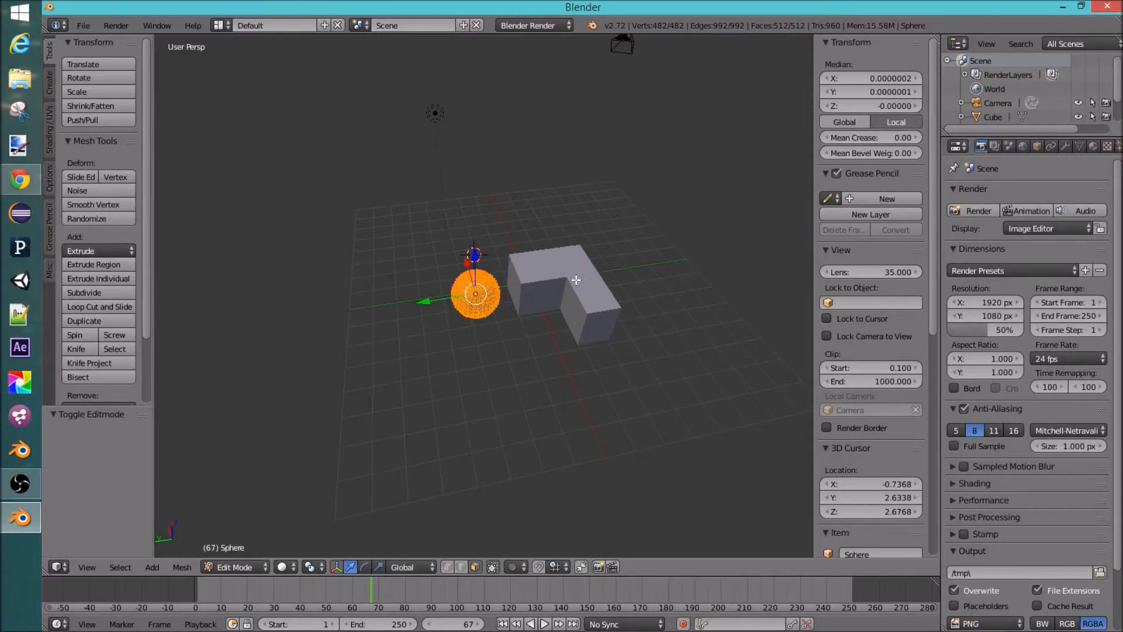
scroll(565, 284, "up", 5)
scroll(532, 290, "up", 5)
scroll(533, 291, "down", 4)
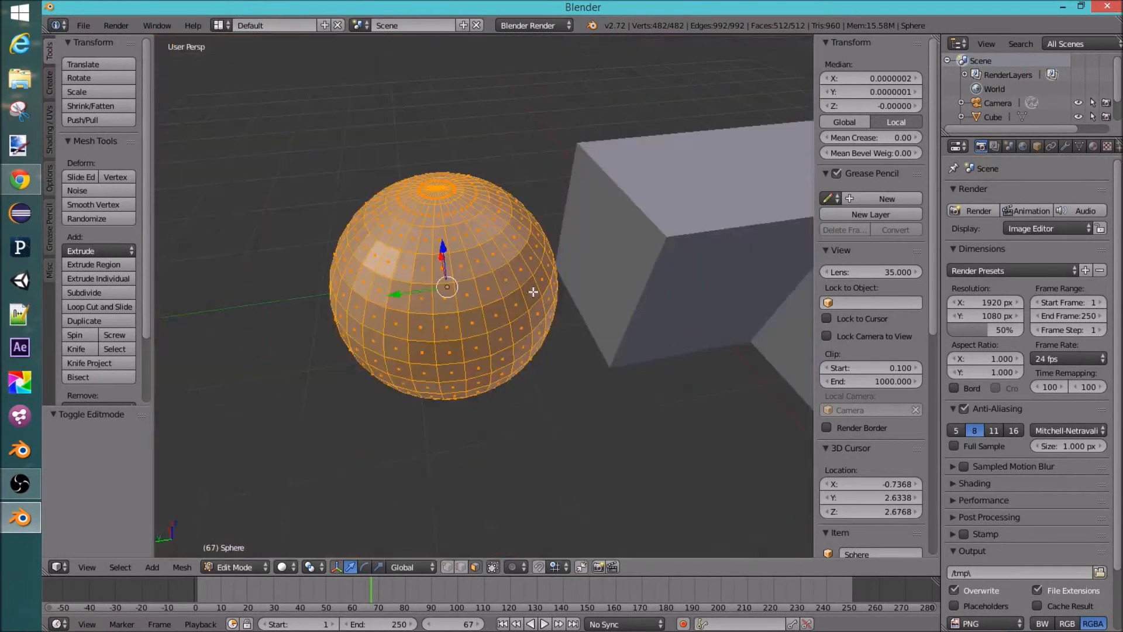
middle_click_drag(531, 293, 565, 296)
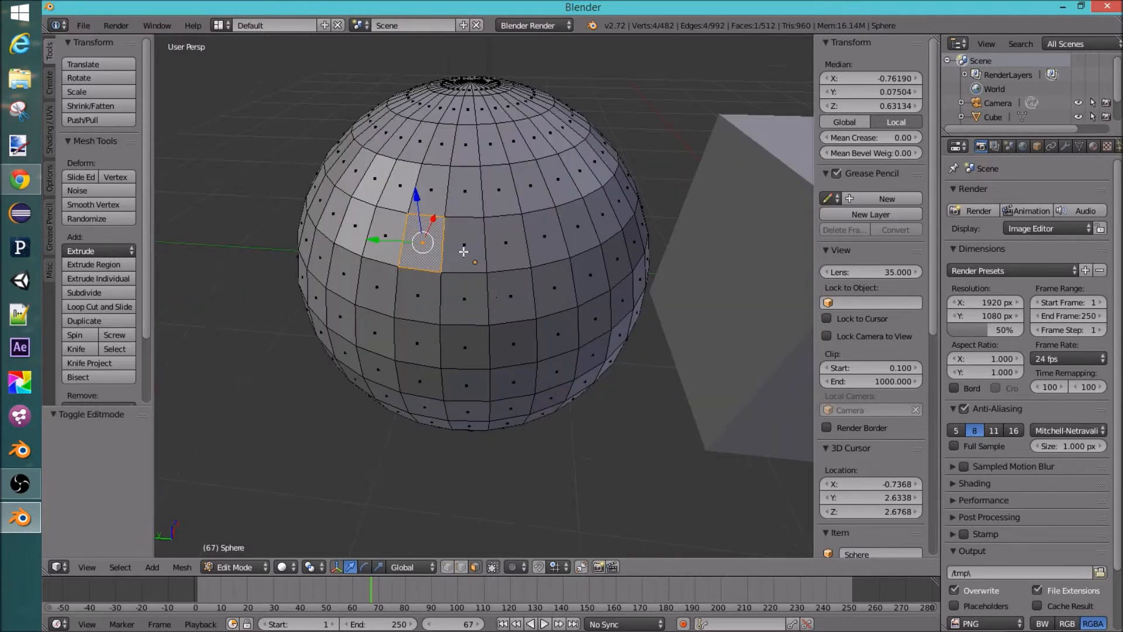
right_click(463, 252)
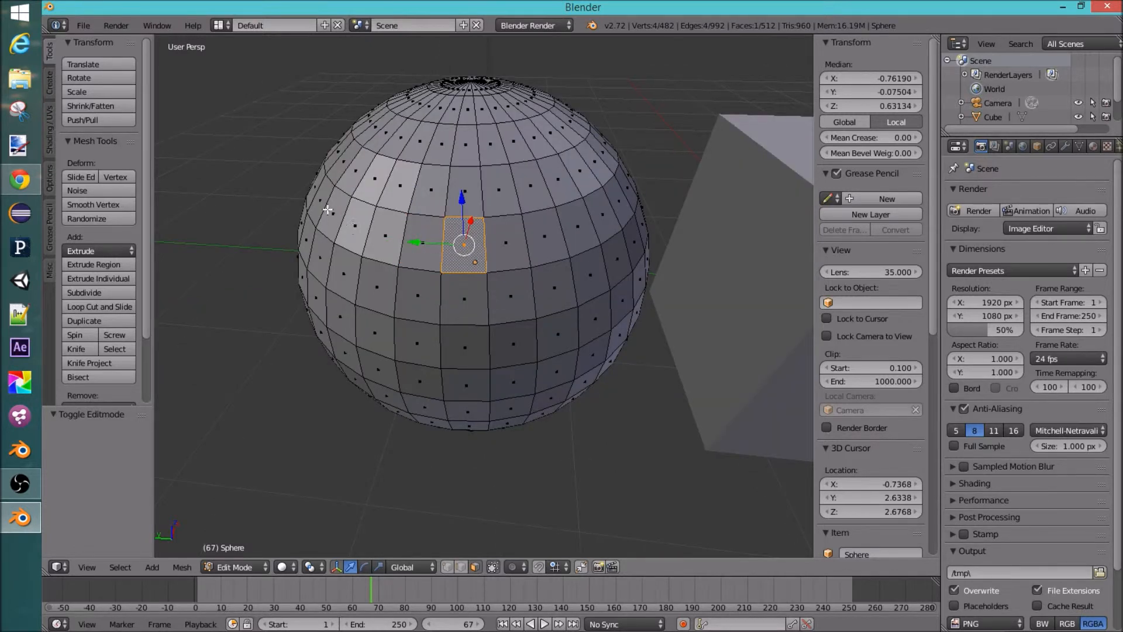
right_click(322, 197, "ctrl")
middle_click_drag(322, 197, 379, 222)
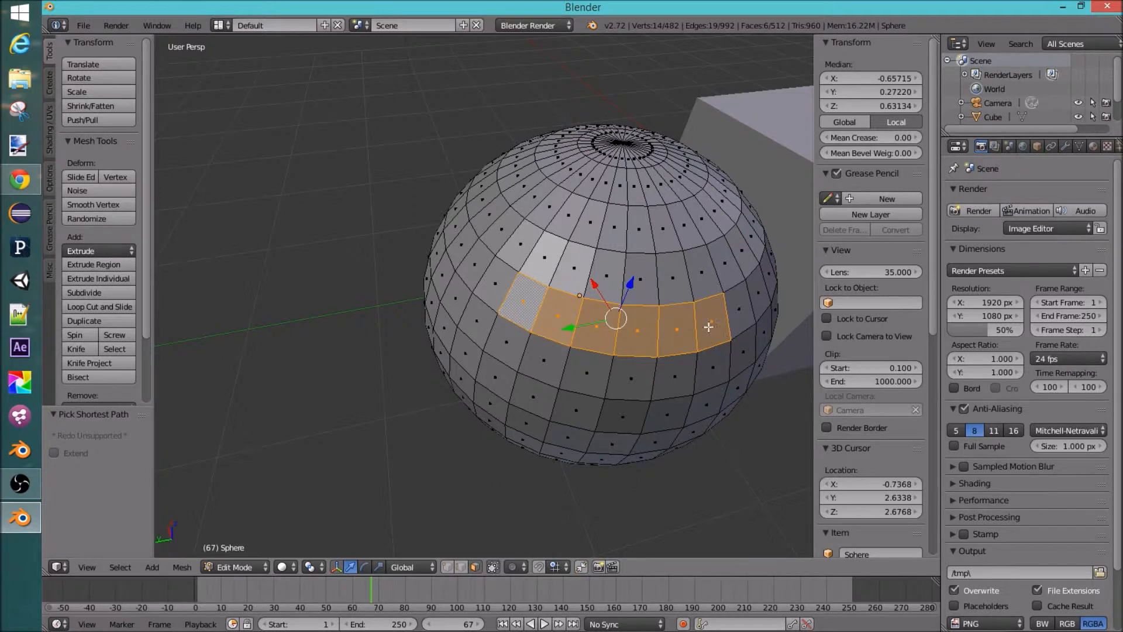
middle_click_drag(510, 295, 572, 277)
right_click(545, 280, "ctrl")
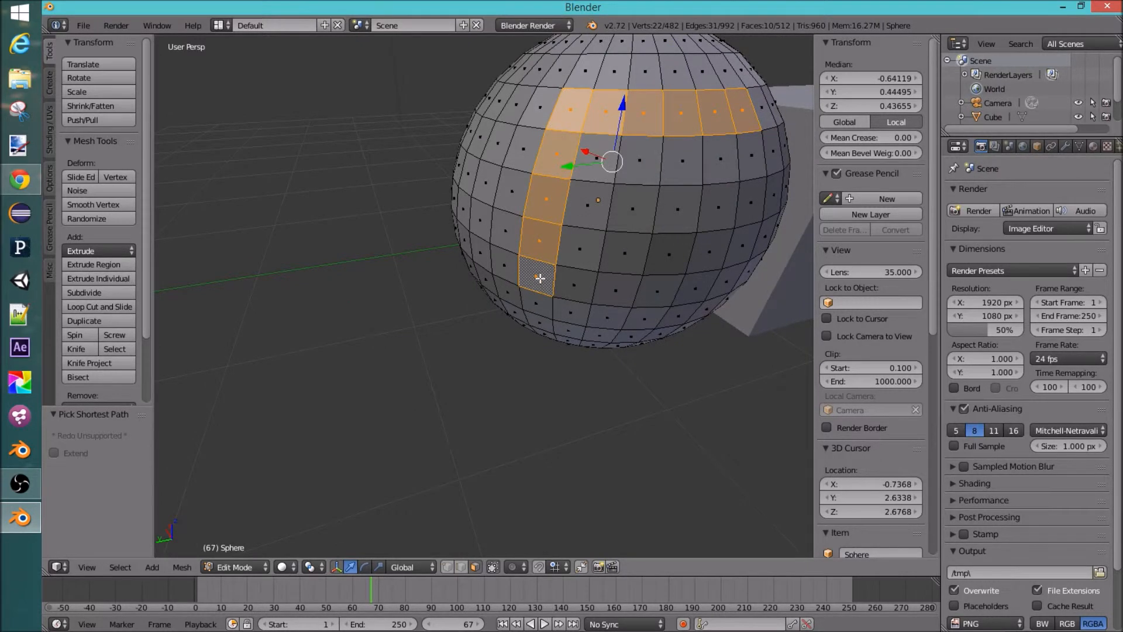
Step: Extend the sphere's face selection with shortest-path picks until a solid patch of faces is selected
right_click(694, 290, "ctrl")
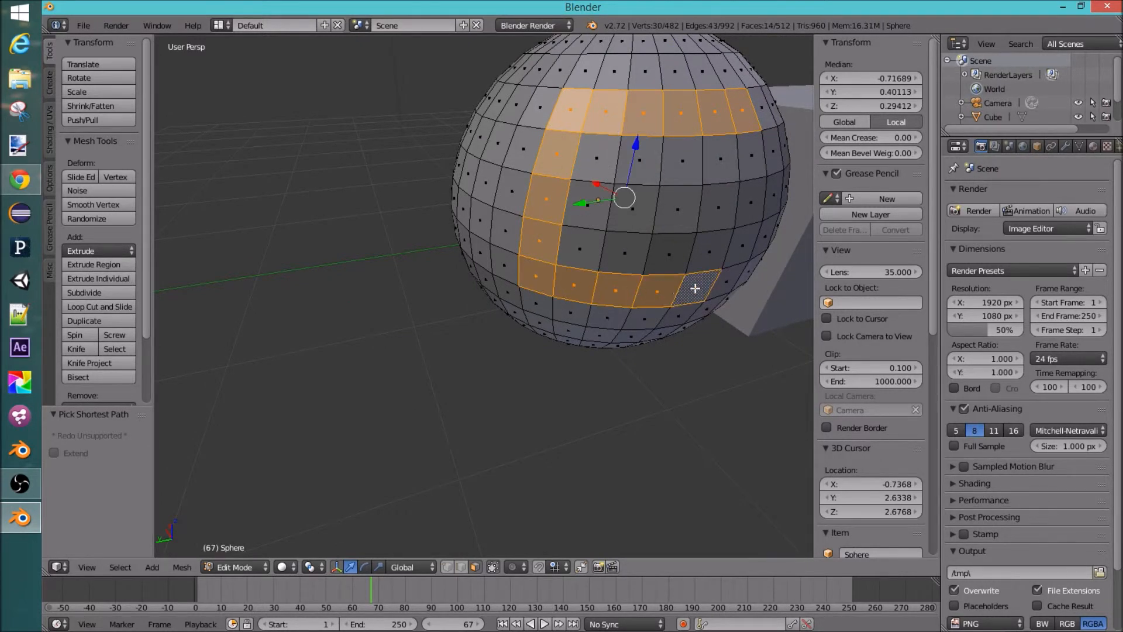
right_click(680, 157, "ctrl")
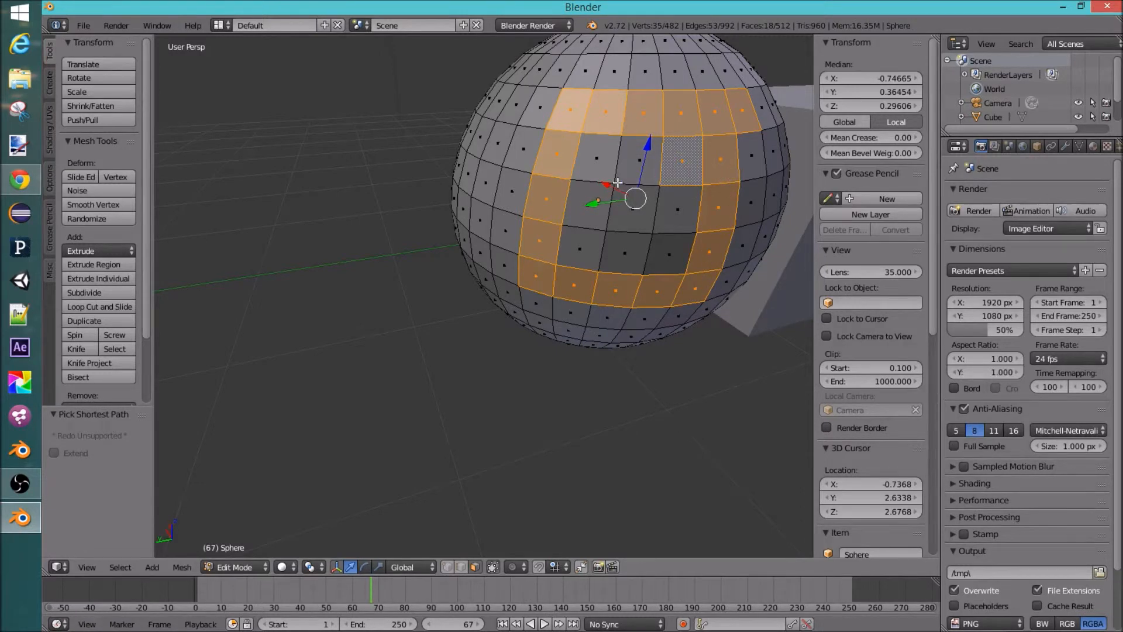
right_click(586, 231, "ctrl")
right_click(672, 249, "ctrl")
right_click(674, 213, "ctrl")
right_click(637, 213, "ctrl")
scroll(712, 241, "down", 7)
middle_click_drag(710, 238, 678, 223)
scroll(678, 223, "up", 1)
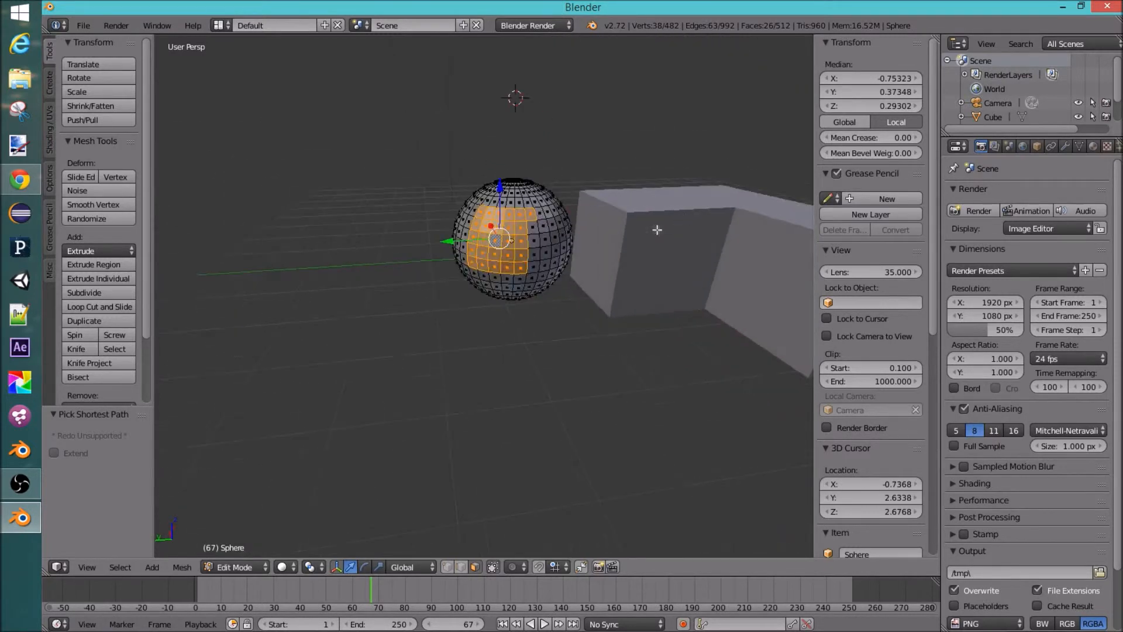
scroll(679, 222, "up", 3)
right_click(586, 235, "ctrl")
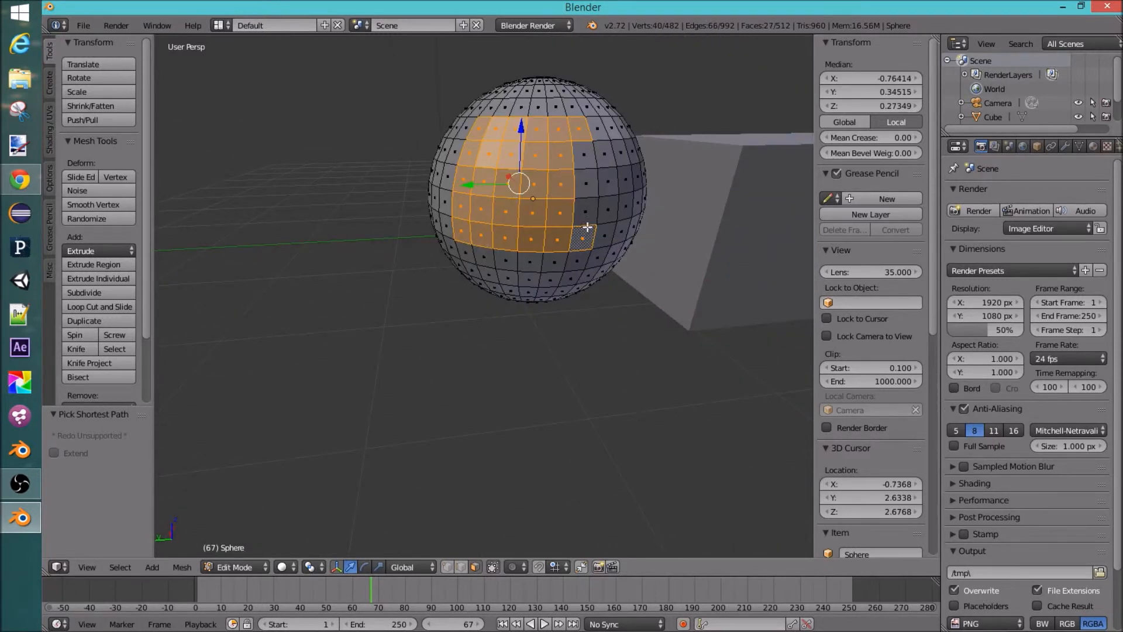
right_click(590, 186, "ctrl")
middle_click_drag(614, 230, 594, 268)
scroll(603, 248, "down", 2)
Step: Extrude the selected face patch, cancelling the offset so the new faces stay in place
key("e")
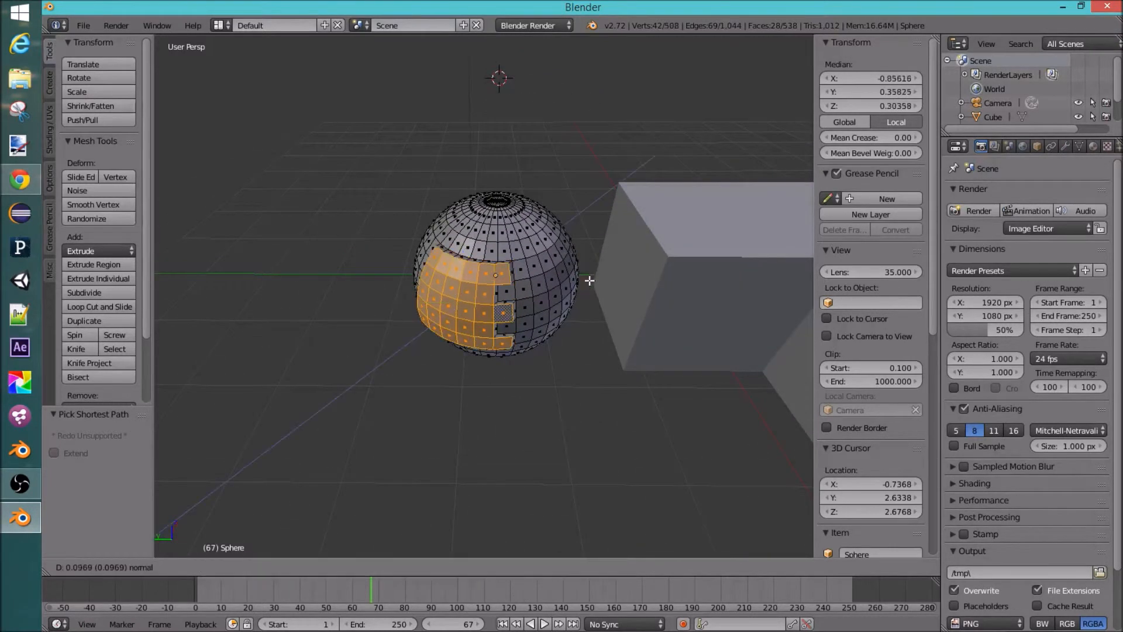
right_click(560, 313)
middle_click_drag(561, 305, 436, 267)
Step: Try moving the extruded faces along the Z axis and then the X axis, then undo both moves
key("g")
key("z")
left_click(305, 230)
middle_click_drag(306, 229, 499, 248)
key("g")
key("x")
left_click(380, 234)
key("ctrl+z")
key("ctrl+z")
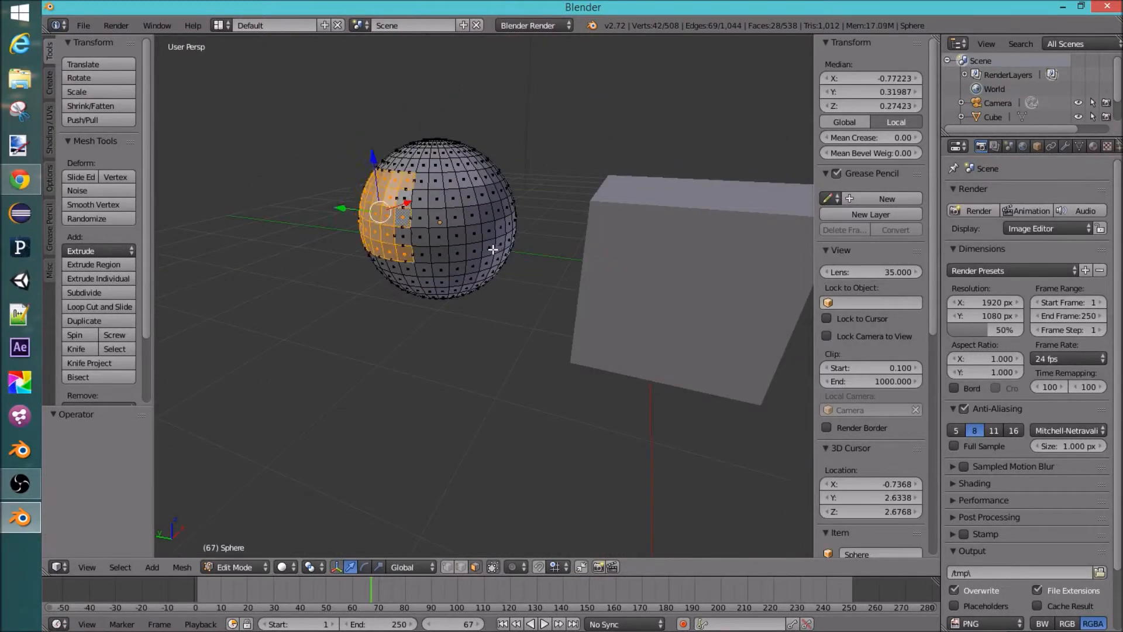
Step: Select a single face on the sphere and frame the view on it
scroll(464, 251, "up", 4)
middle_click_drag(464, 251, 513, 272)
scroll(513, 271, "down", 4)
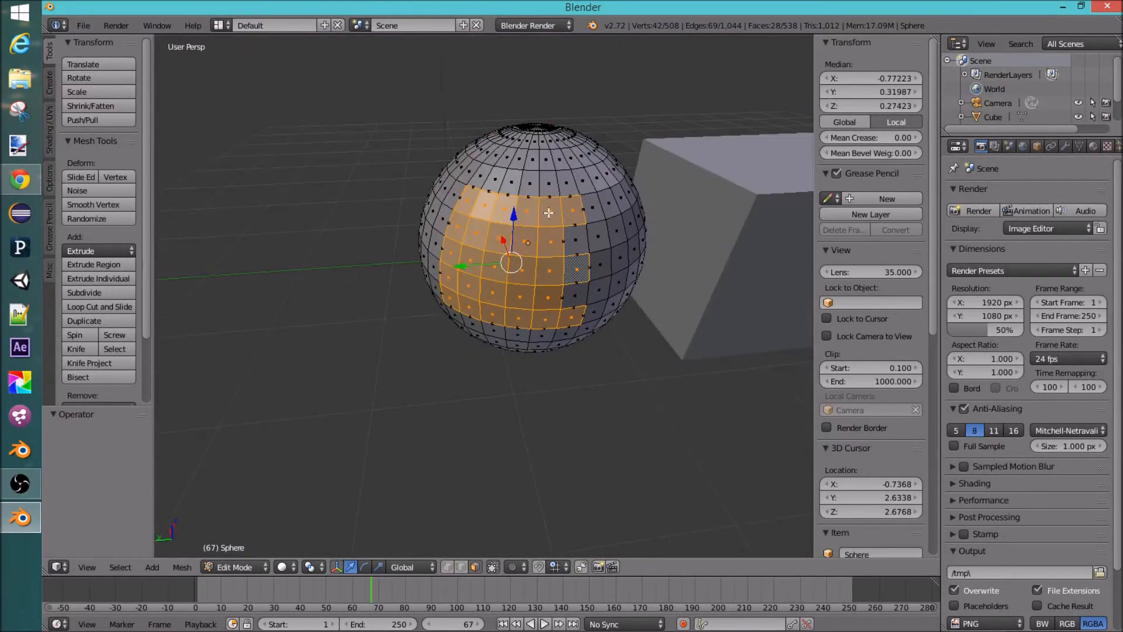
right_click(549, 212)
right_click(500, 213)
right_click(502, 238)
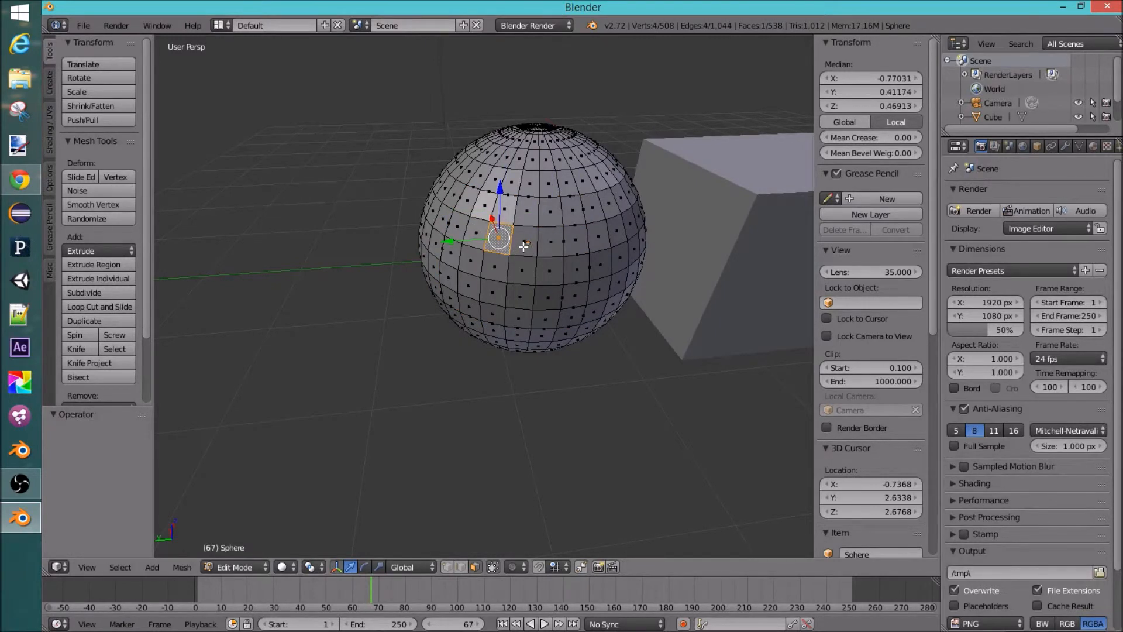
middle_click_drag(520, 246, 471, 267)
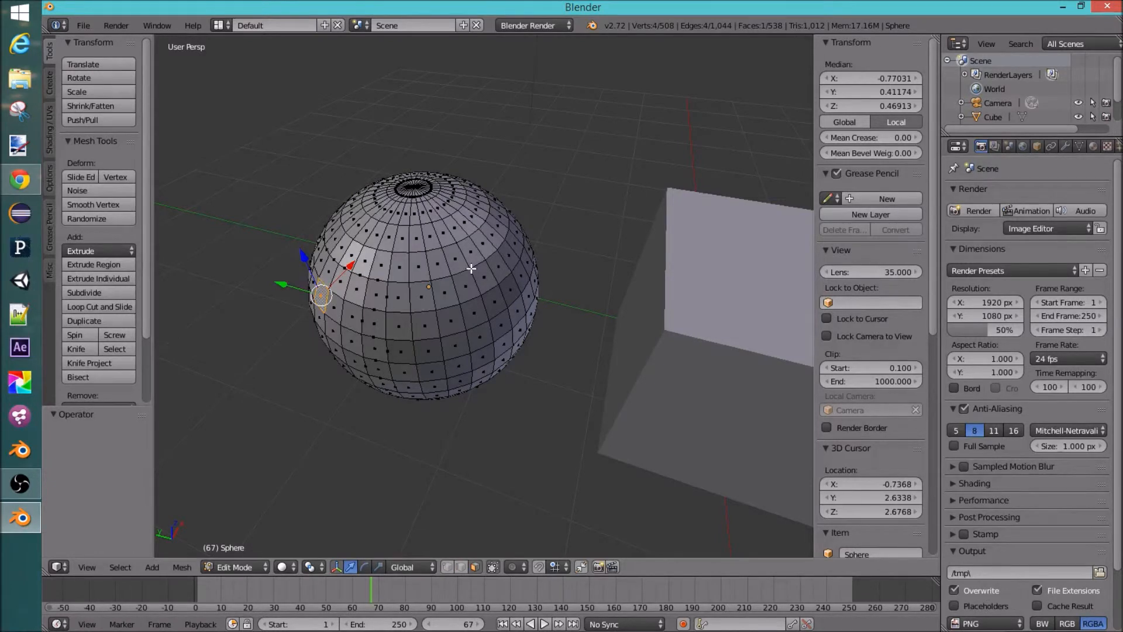
key("KP_Decimal")
Step: Enable proportional editing in Connected mode for the selected face
left_click(515, 566)
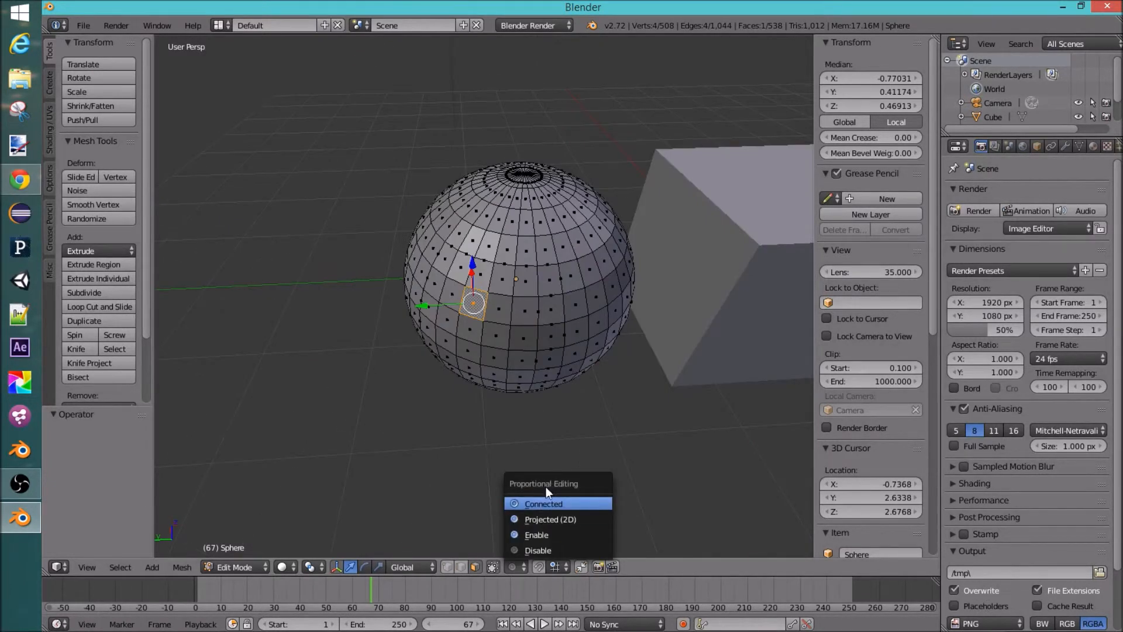
left_click(532, 536)
left_click(519, 568)
left_click(531, 547)
left_click(515, 566)
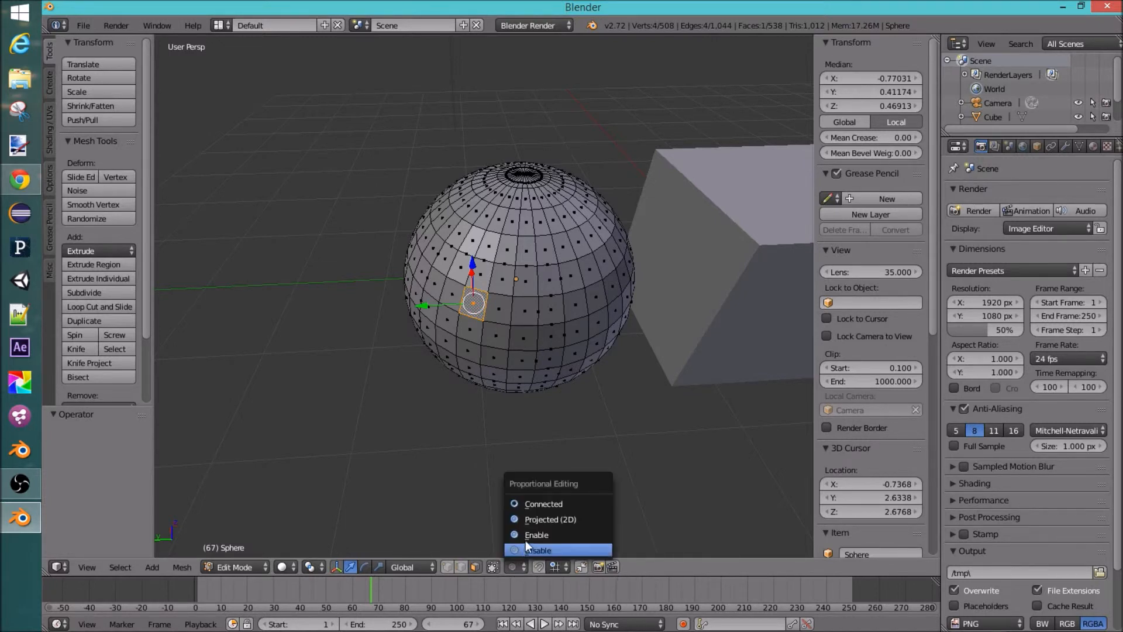
left_click(532, 503)
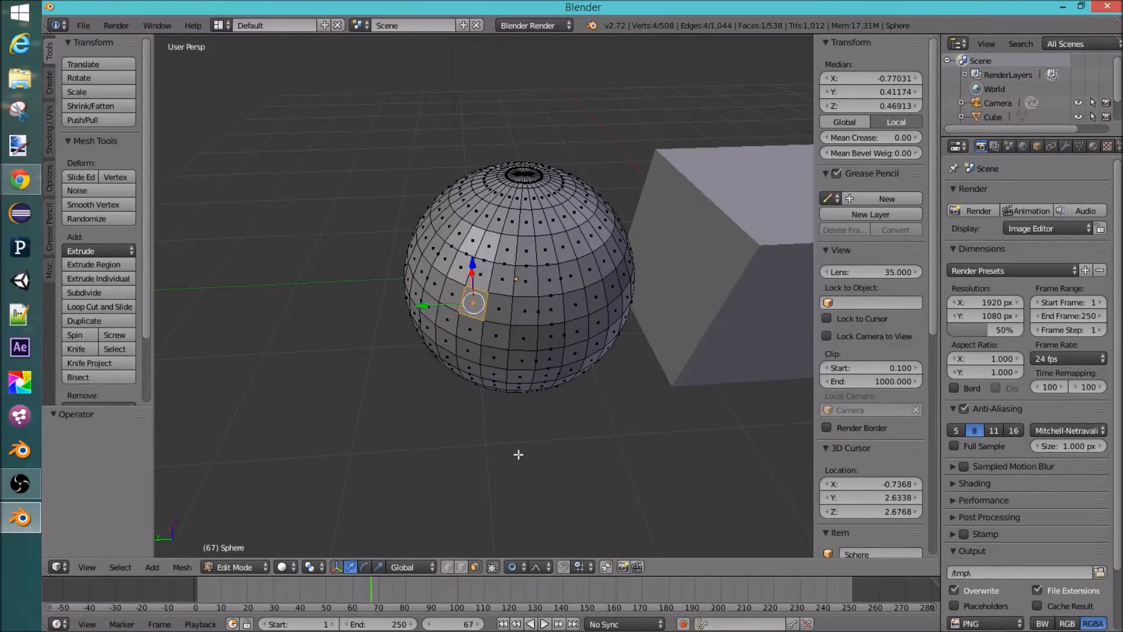
left_click(522, 566)
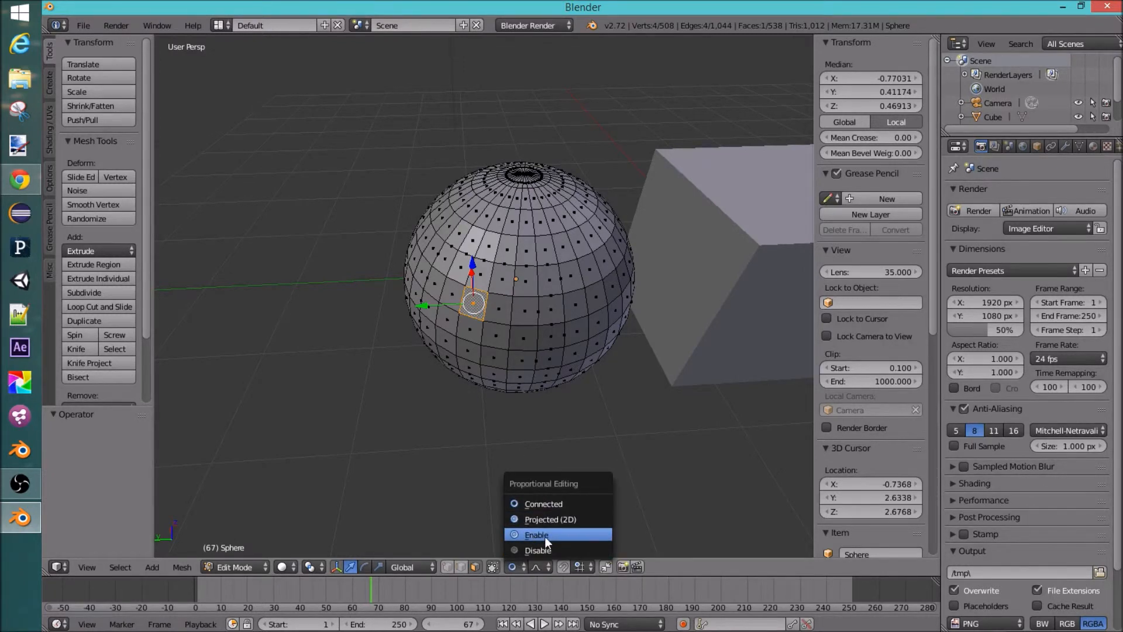
left_click(538, 504)
middle_click_drag(510, 342, 484, 338)
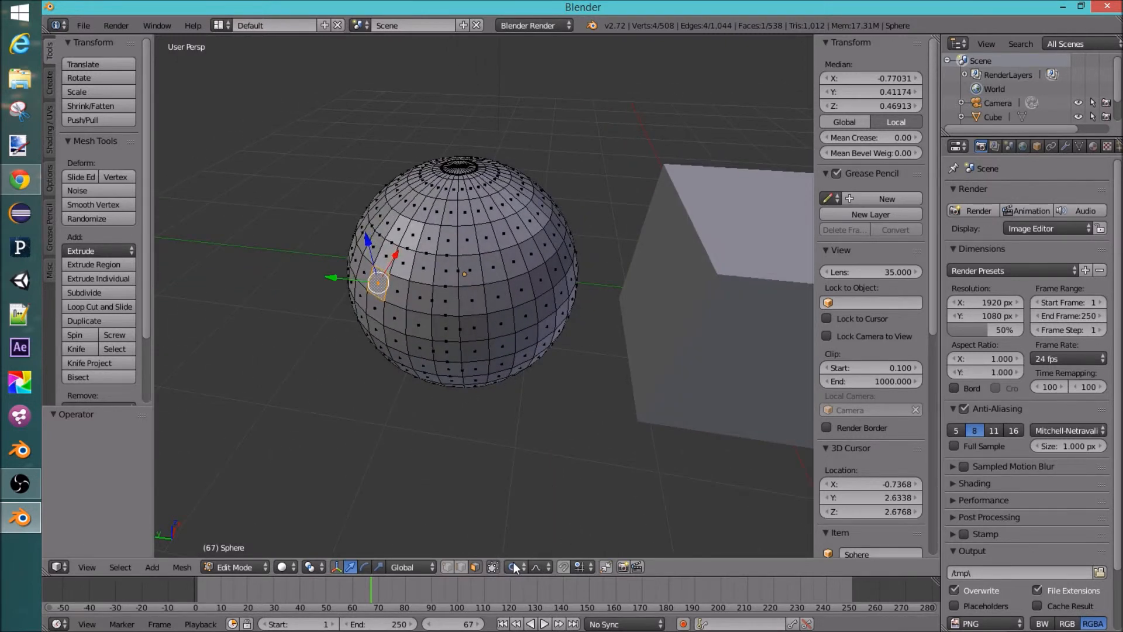
key("o")
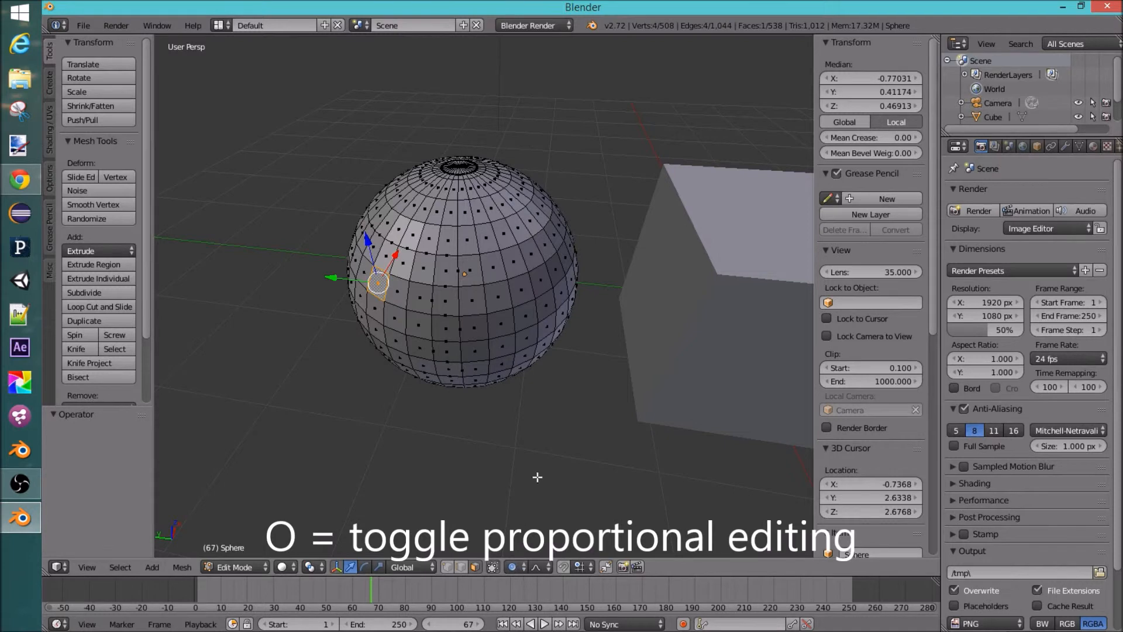
left_click(539, 567)
left_click(450, 437)
middle_click_drag(418, 377, 445, 373)
middle_click_drag(451, 280, 465, 278)
Step: Move the face with proportional editing while adjusting the proportional influence size
key("g")
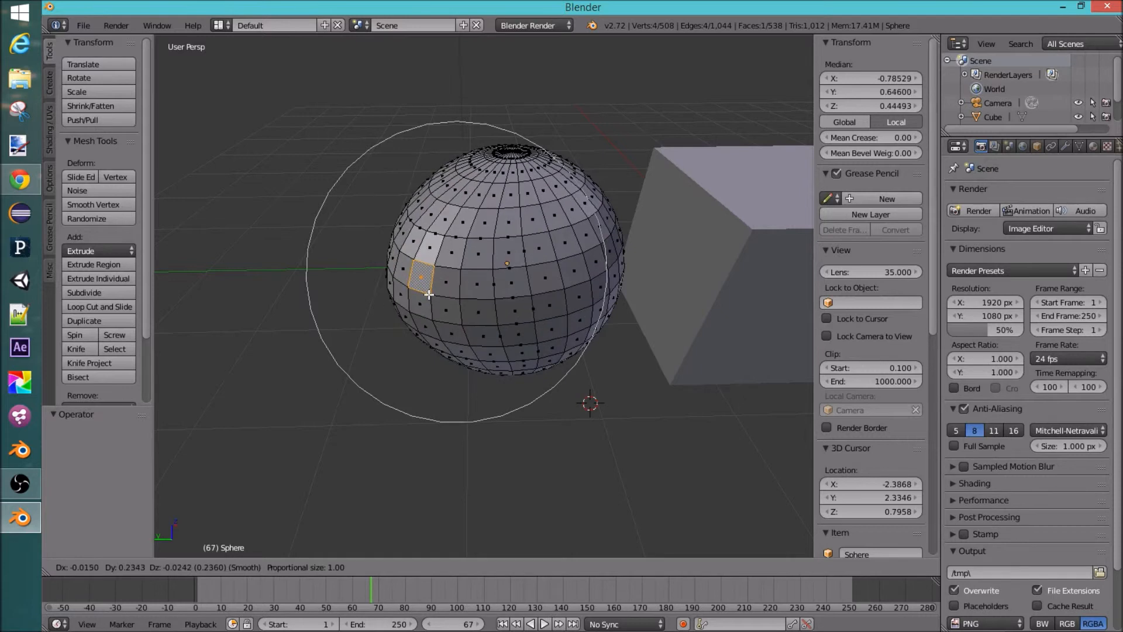
scroll(429, 294, "up", 16)
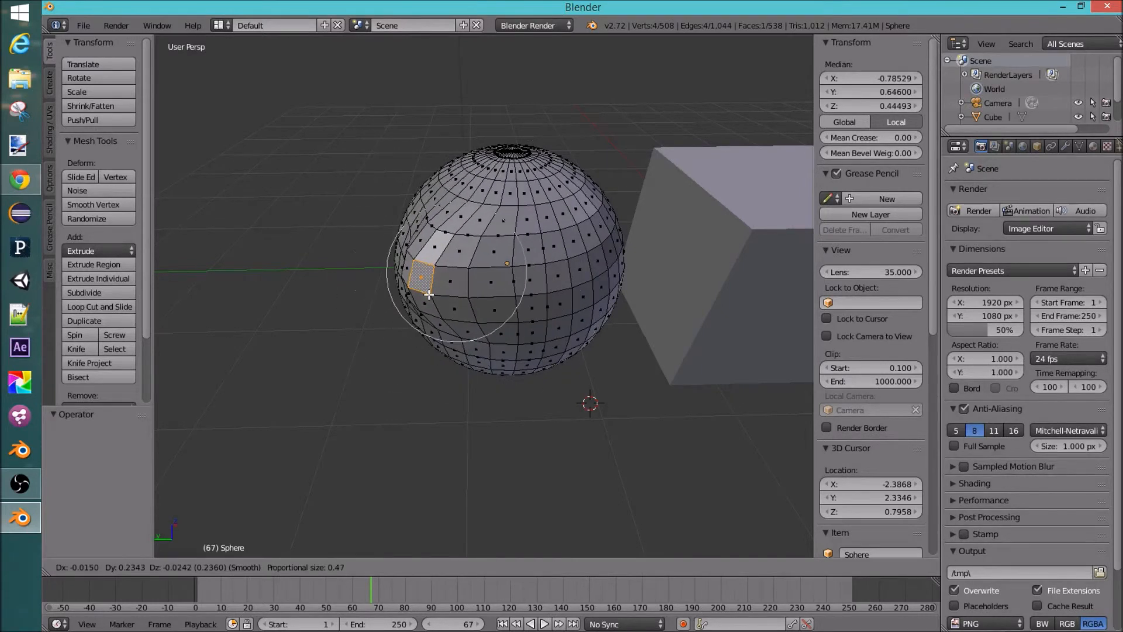
scroll(428, 294, "down", 4)
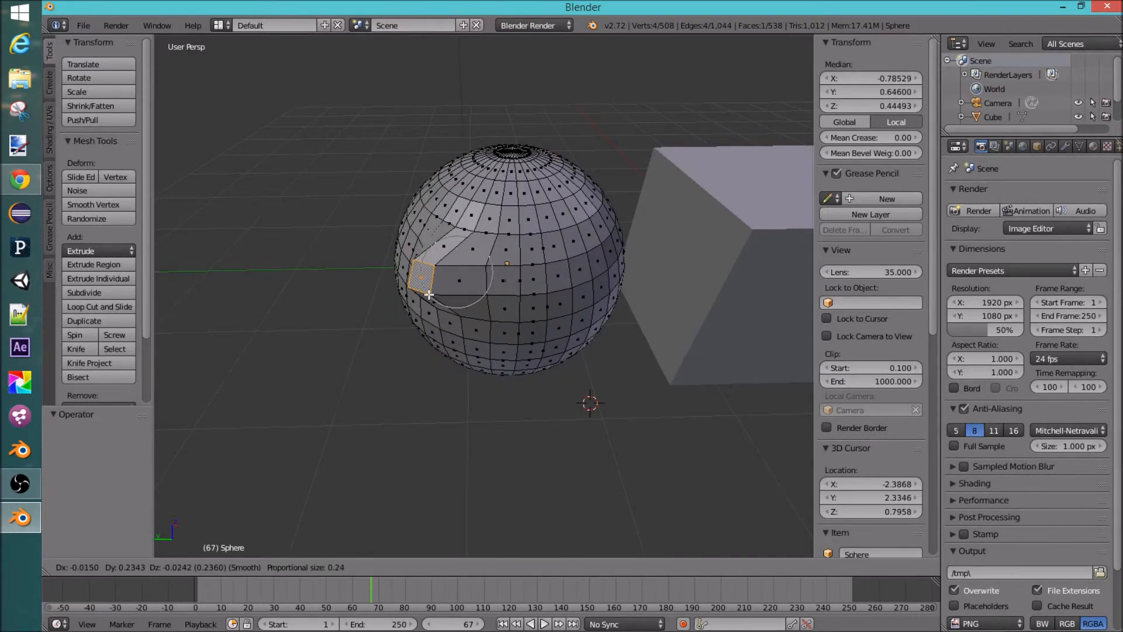
scroll(428, 295, "down", 10)
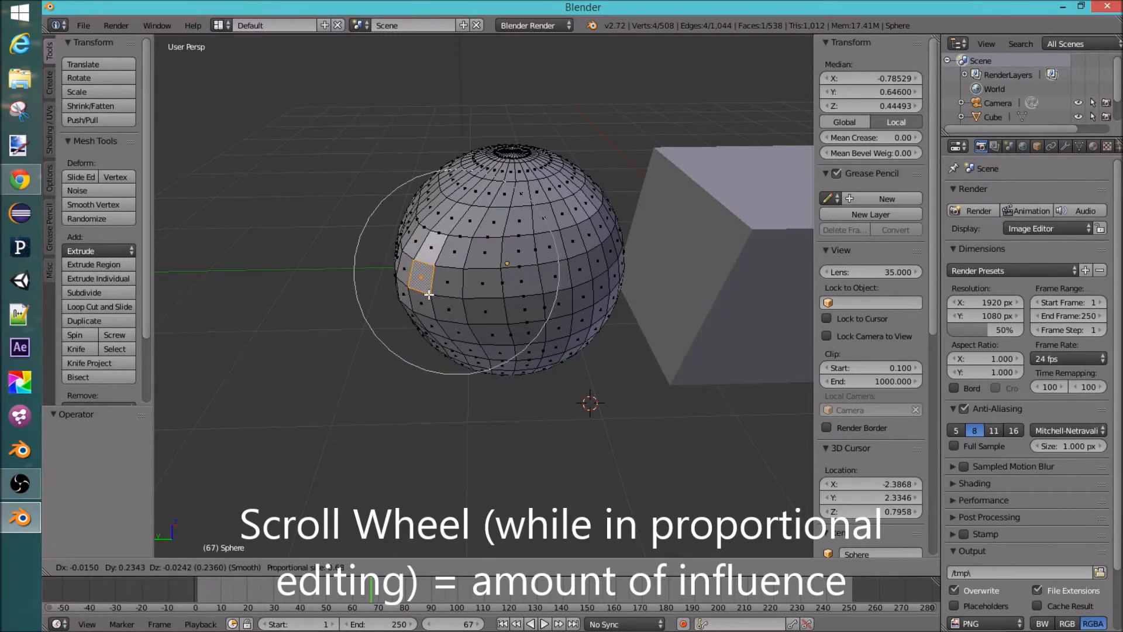
scroll(379, 316, "up", 7)
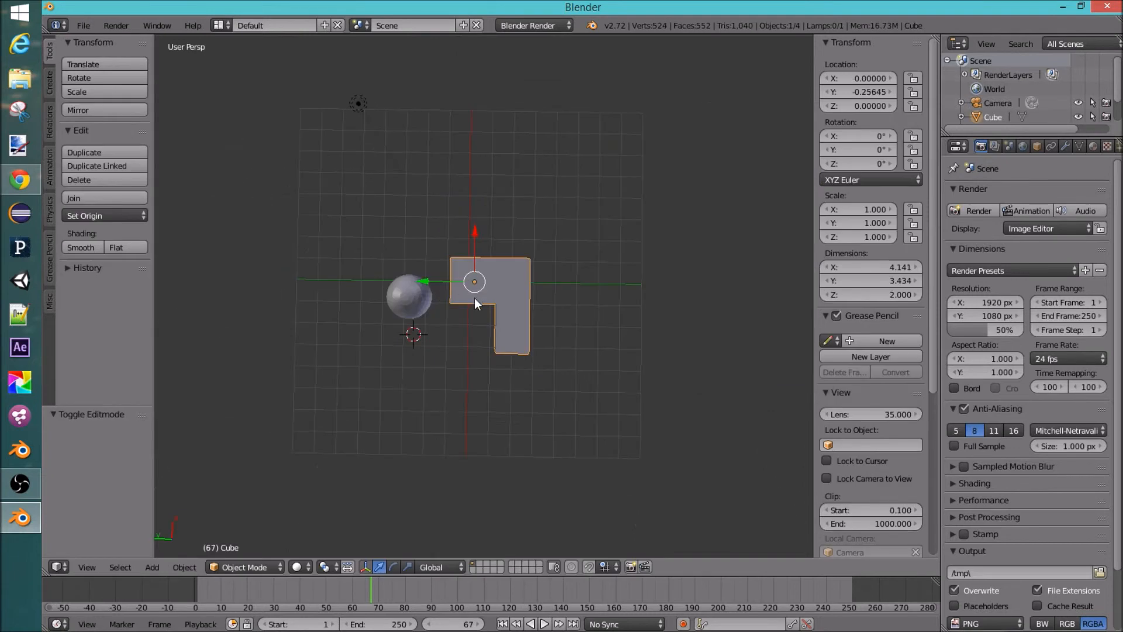
scroll(476, 314, "up", 3)
middle_click_drag(476, 314, 541, 297)
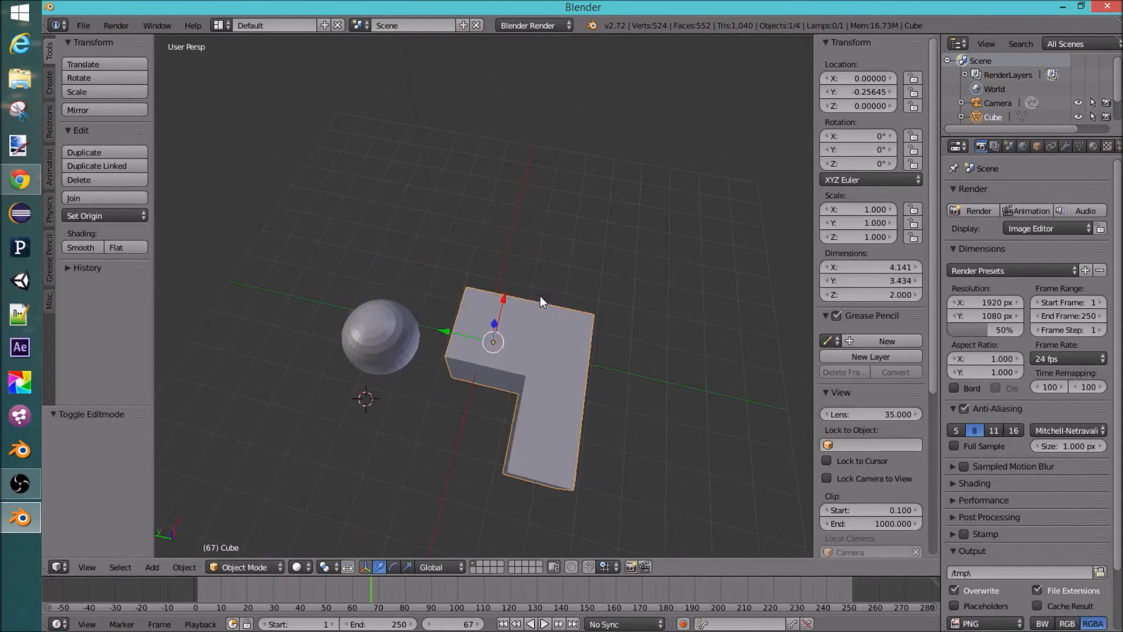
middle_click_drag(539, 296, 465, 331)
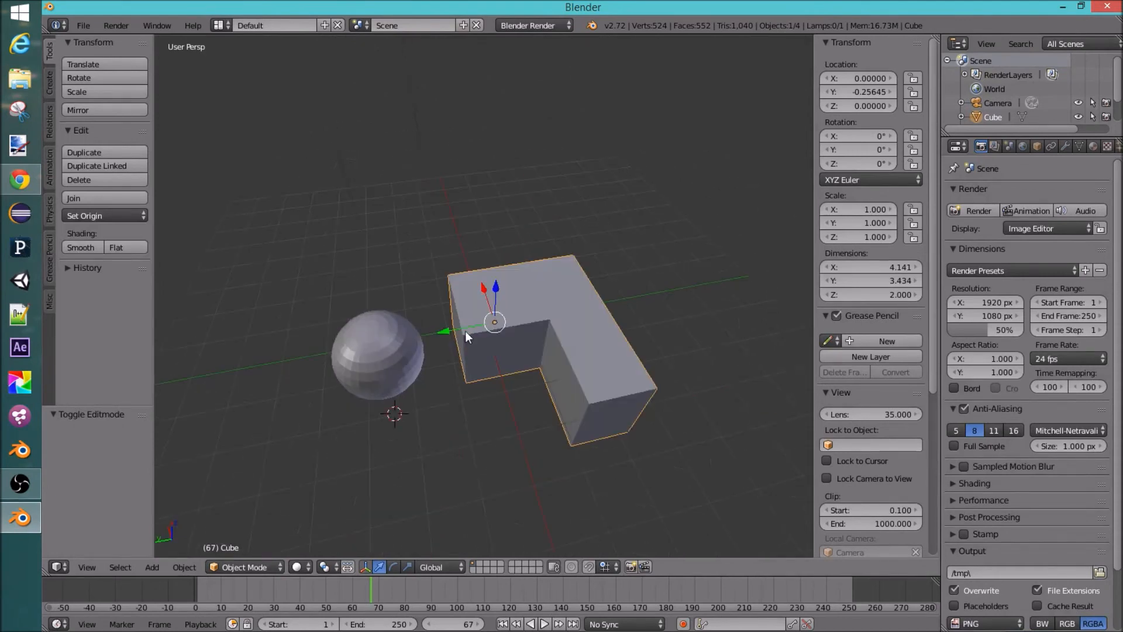
Step: Cycle through the 3D View Full, Animation and Compositing screen layouts
left_click(223, 26)
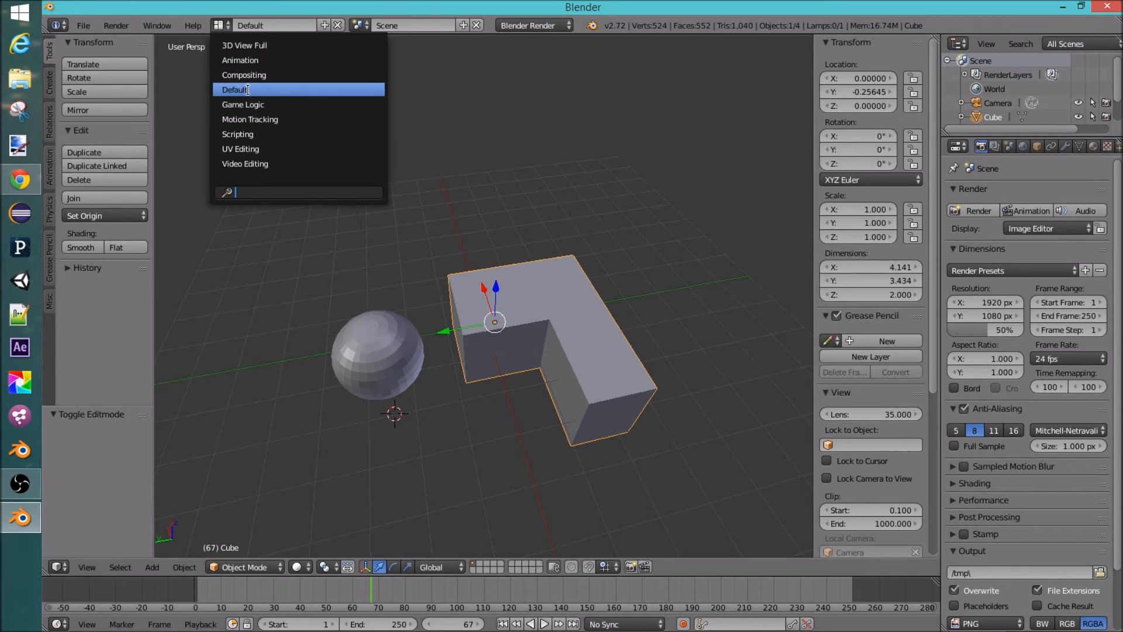
left_click(252, 45)
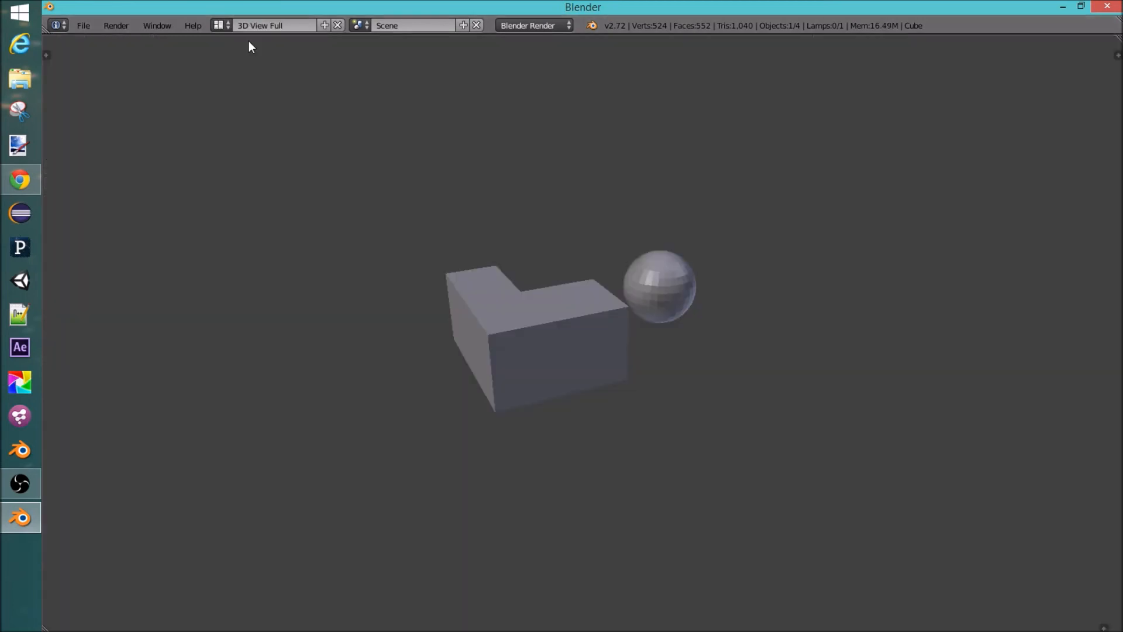
left_click(221, 25)
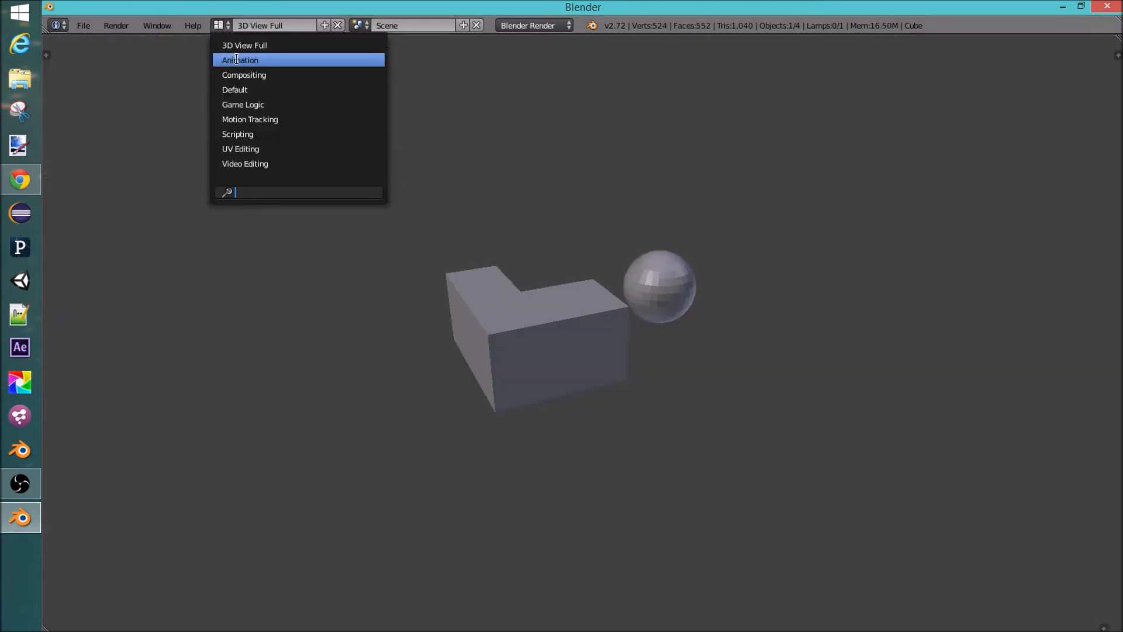
left_click(237, 59)
left_click(221, 25)
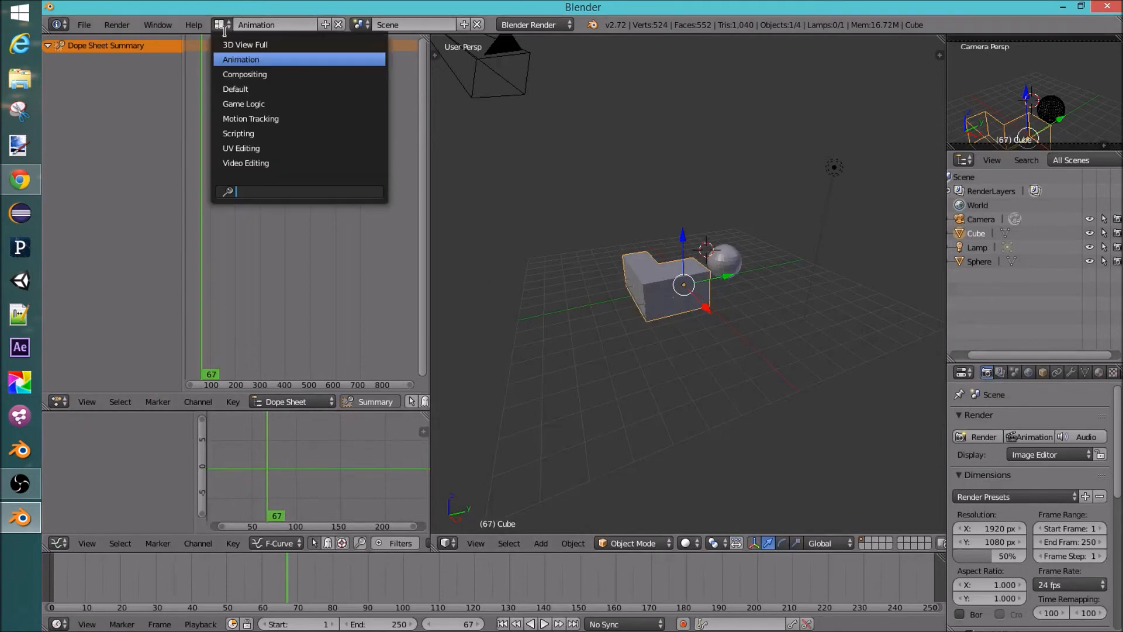
left_click(253, 74)
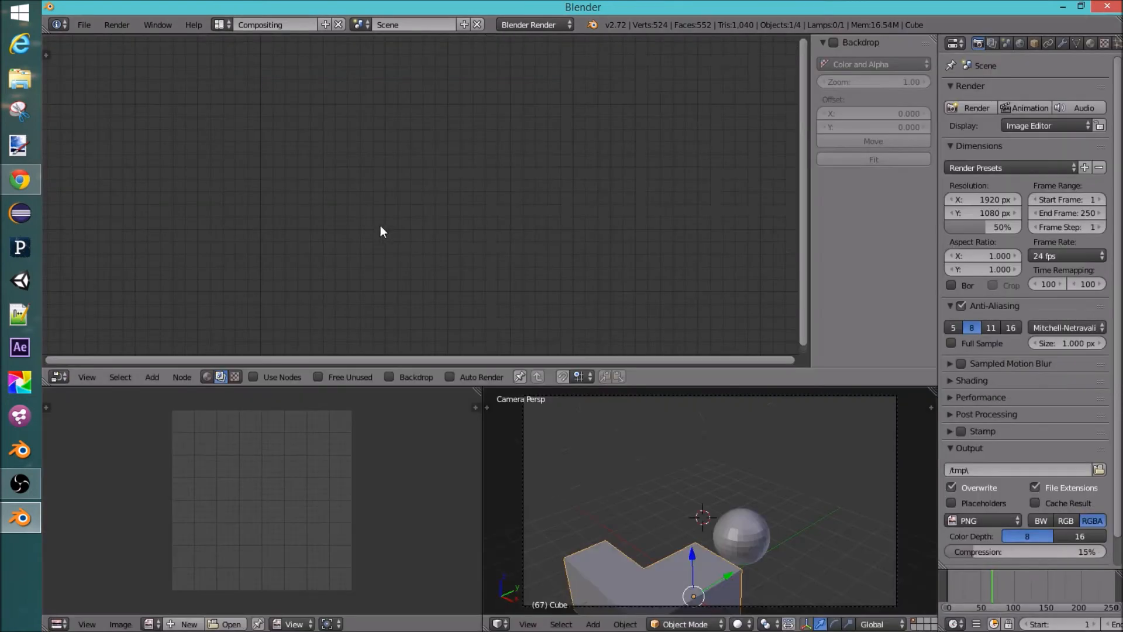
Step: Switch through the Game Logic, Motion Tracking and Scripting screen layouts
left_click(226, 27)
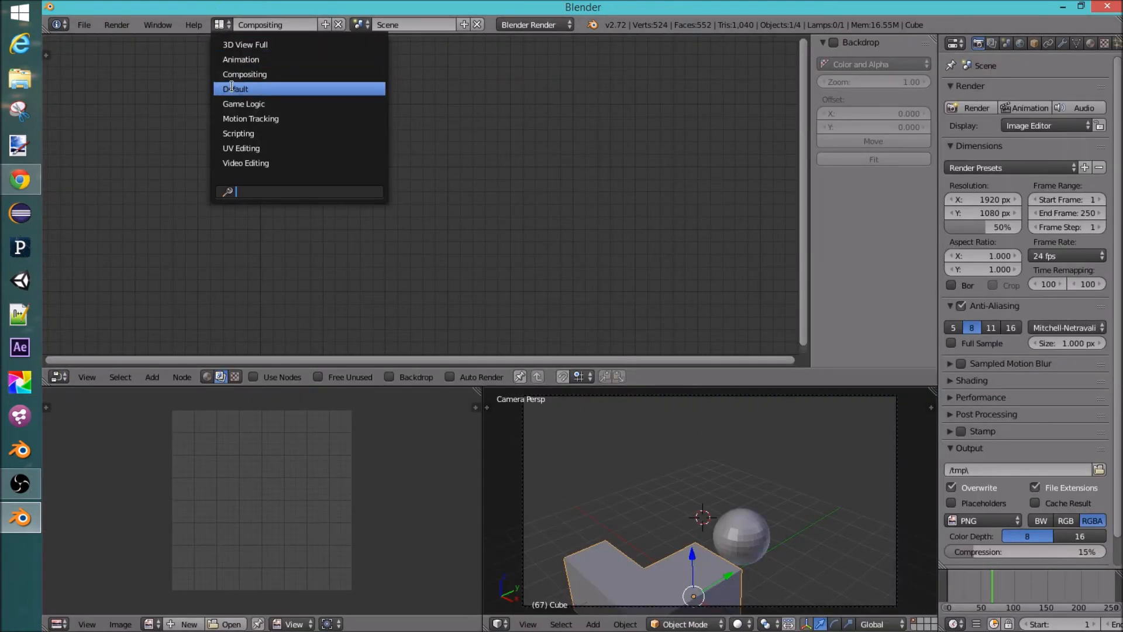
left_click(246, 103)
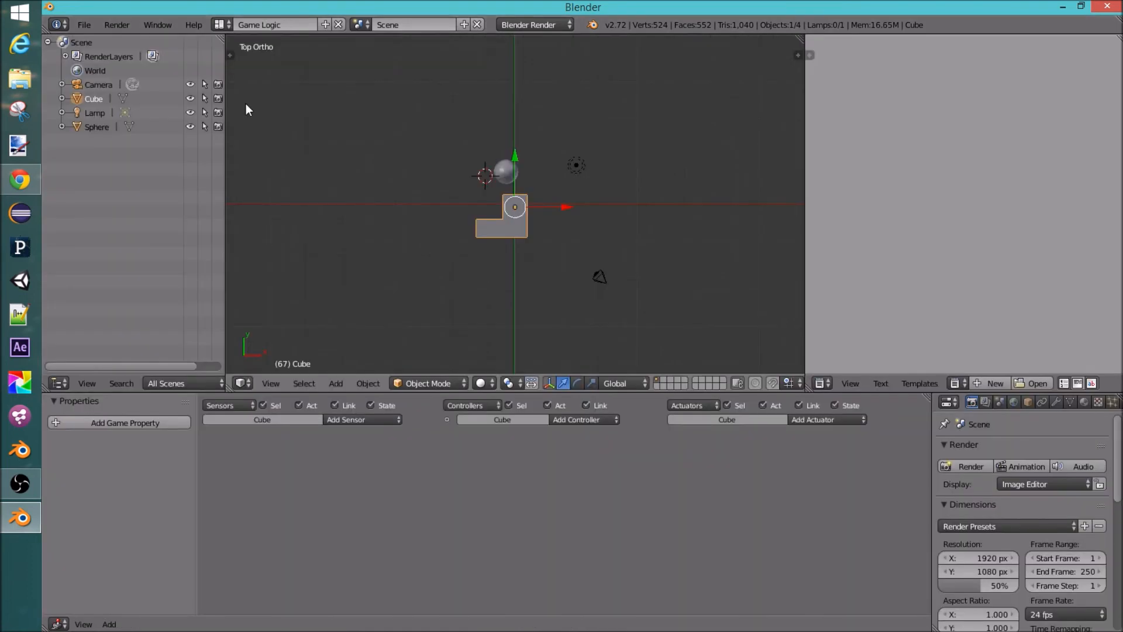
left_click(221, 24)
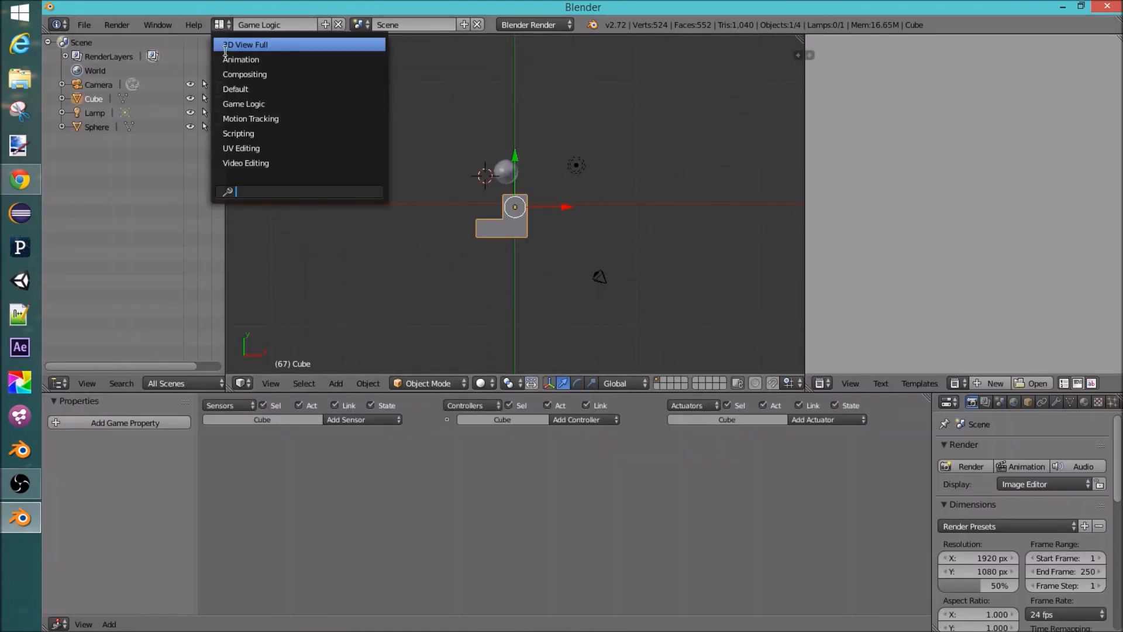
left_click(271, 117)
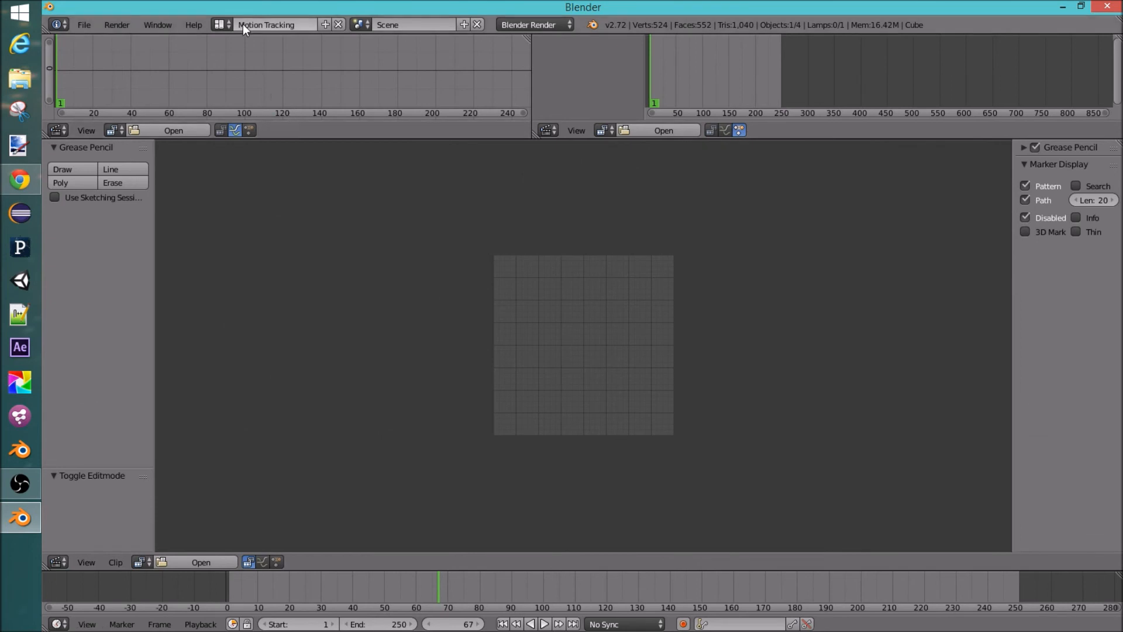
left_click(222, 25)
left_click(251, 134)
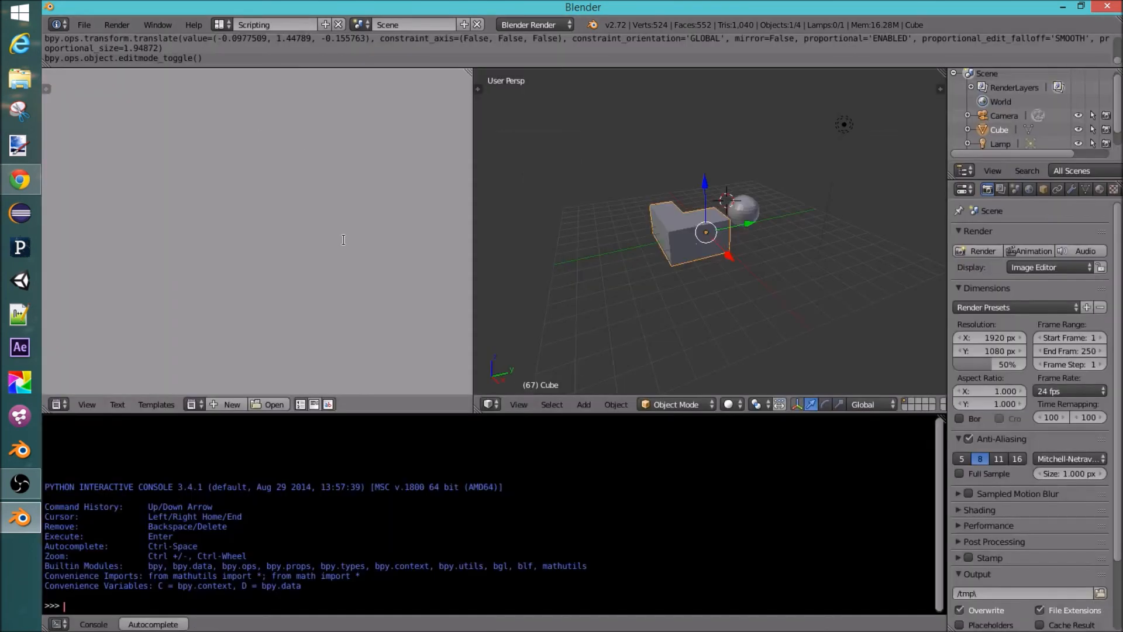
Step: Switch to the UV Editing layout and then the Video Editing layout
left_click(227, 26)
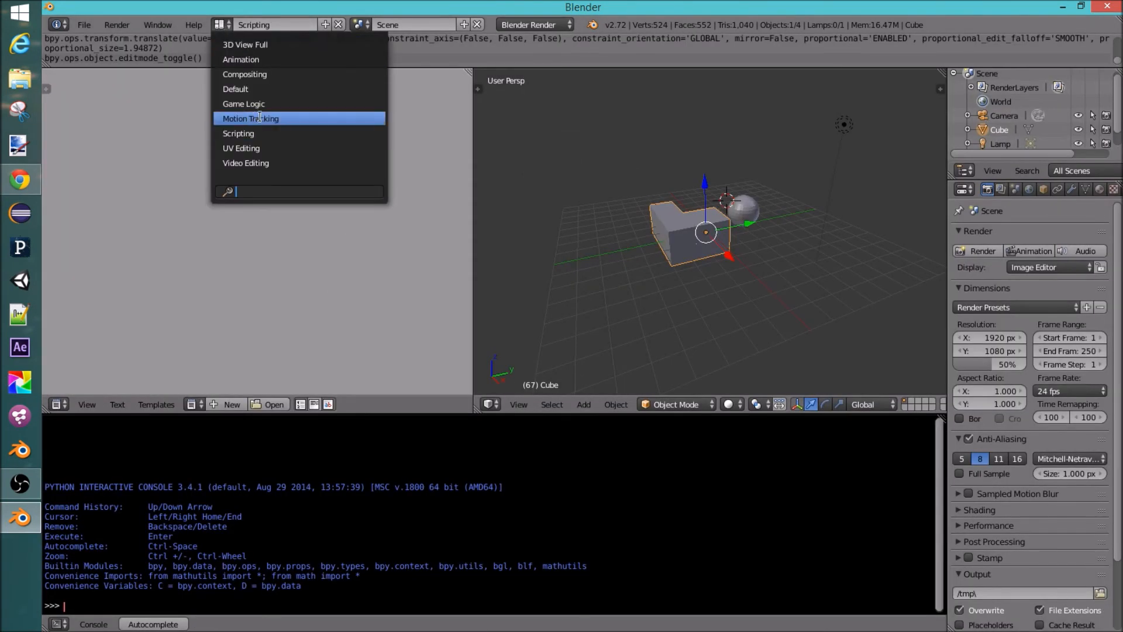
left_click(257, 150)
left_click(228, 25)
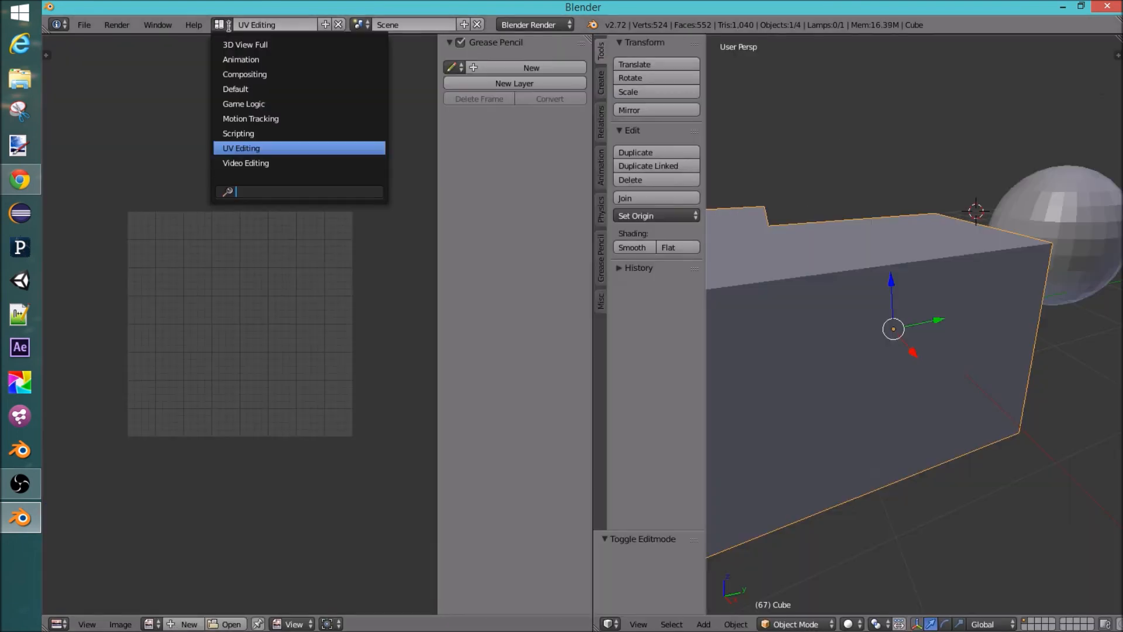
left_click(254, 163)
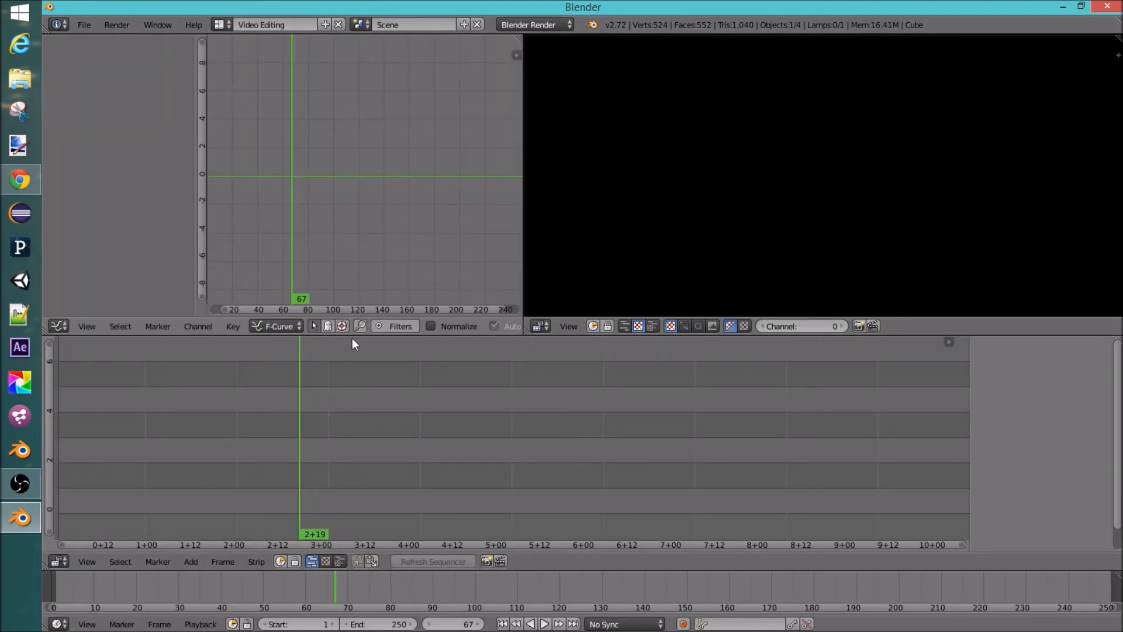
Step: Scrub the current frame to 34, then return to the Default screen layout
left_click_drag(331, 448, 171, 433)
middle_click_drag(170, 432, 235, 431)
left_click(220, 25)
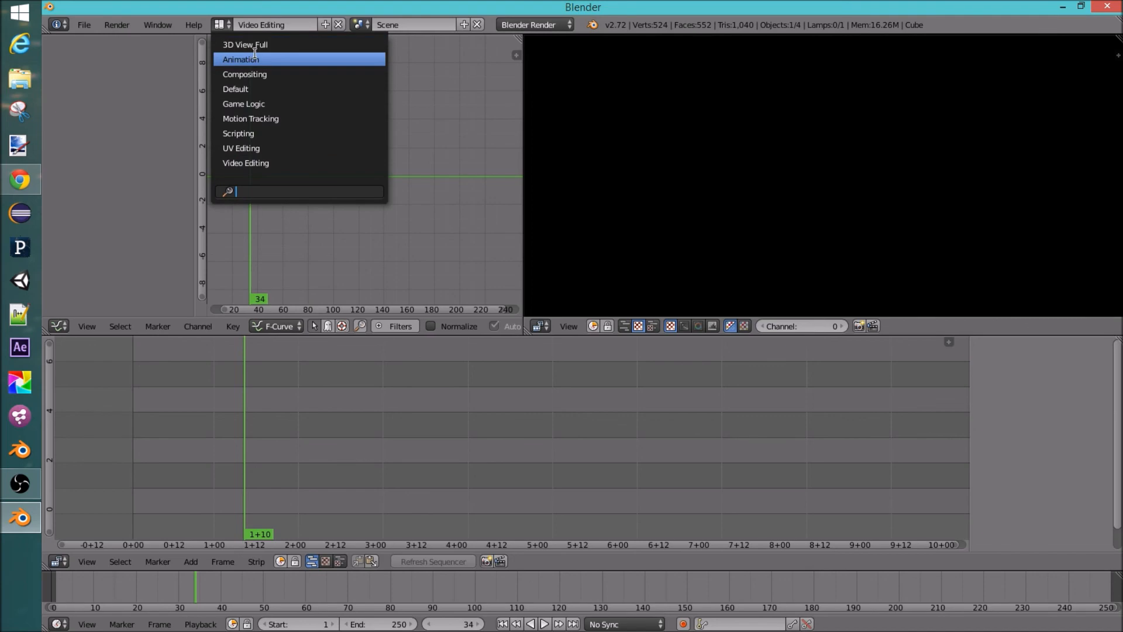
left_click(243, 89)
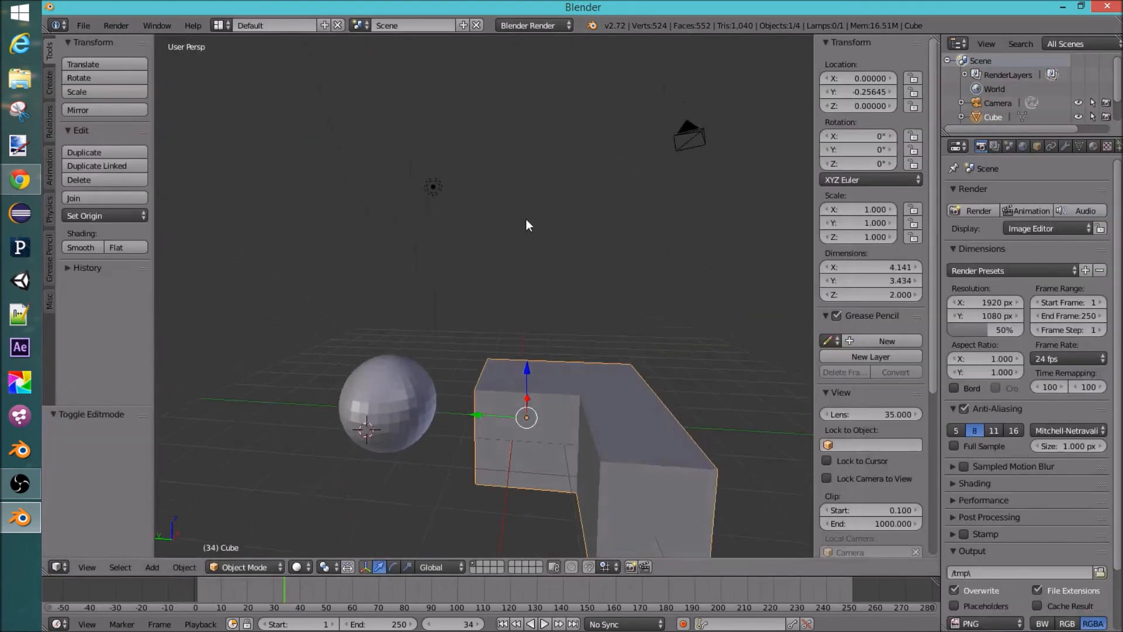